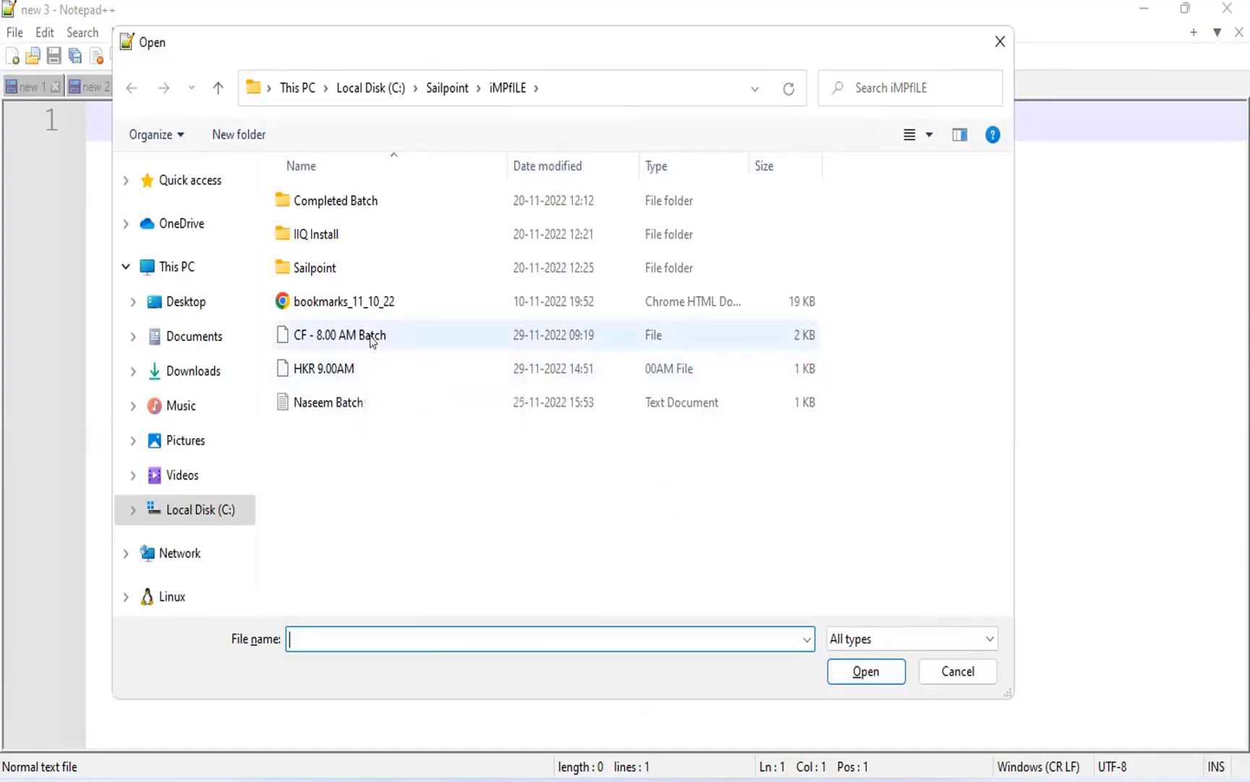
# Open the file "CF - 8.00 AM Batch" from the iMPfILE folder inside the Sailpoint folder on Local Disk (C:).
pyautogui.click(435, 90)
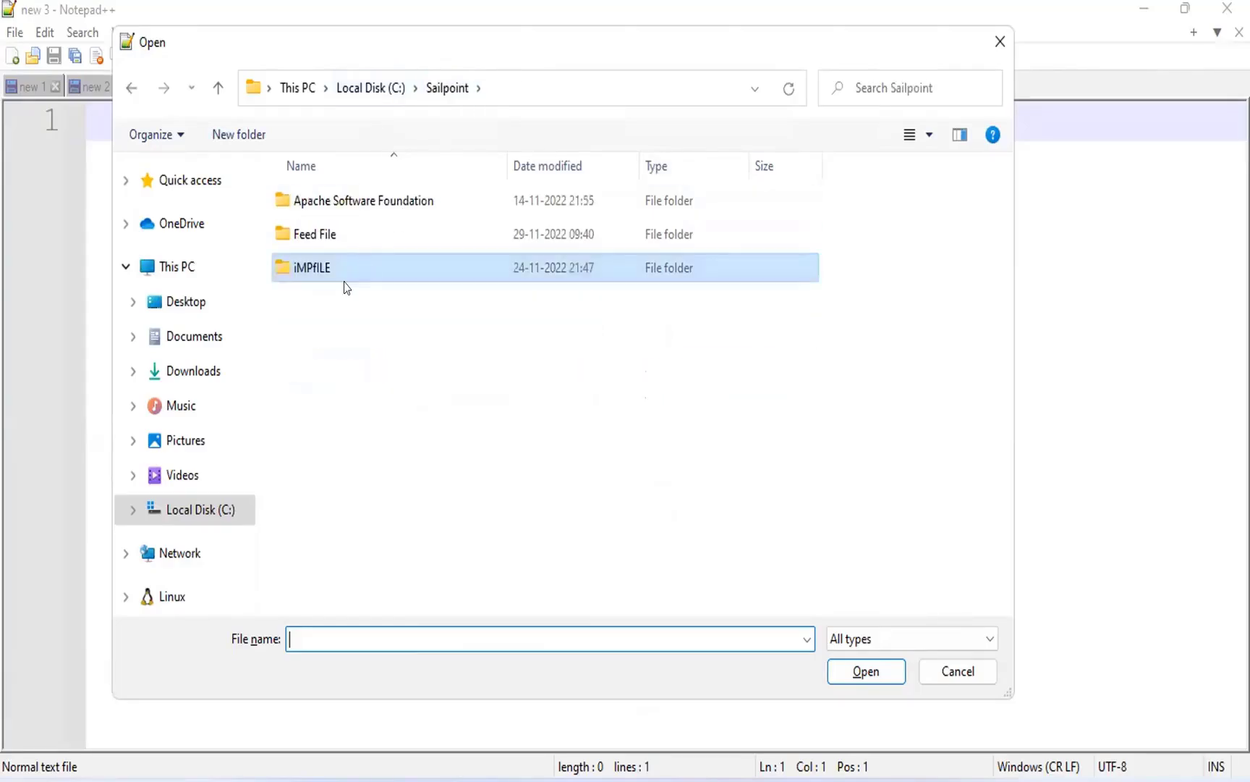
pyautogui.doubleClick(356, 279)
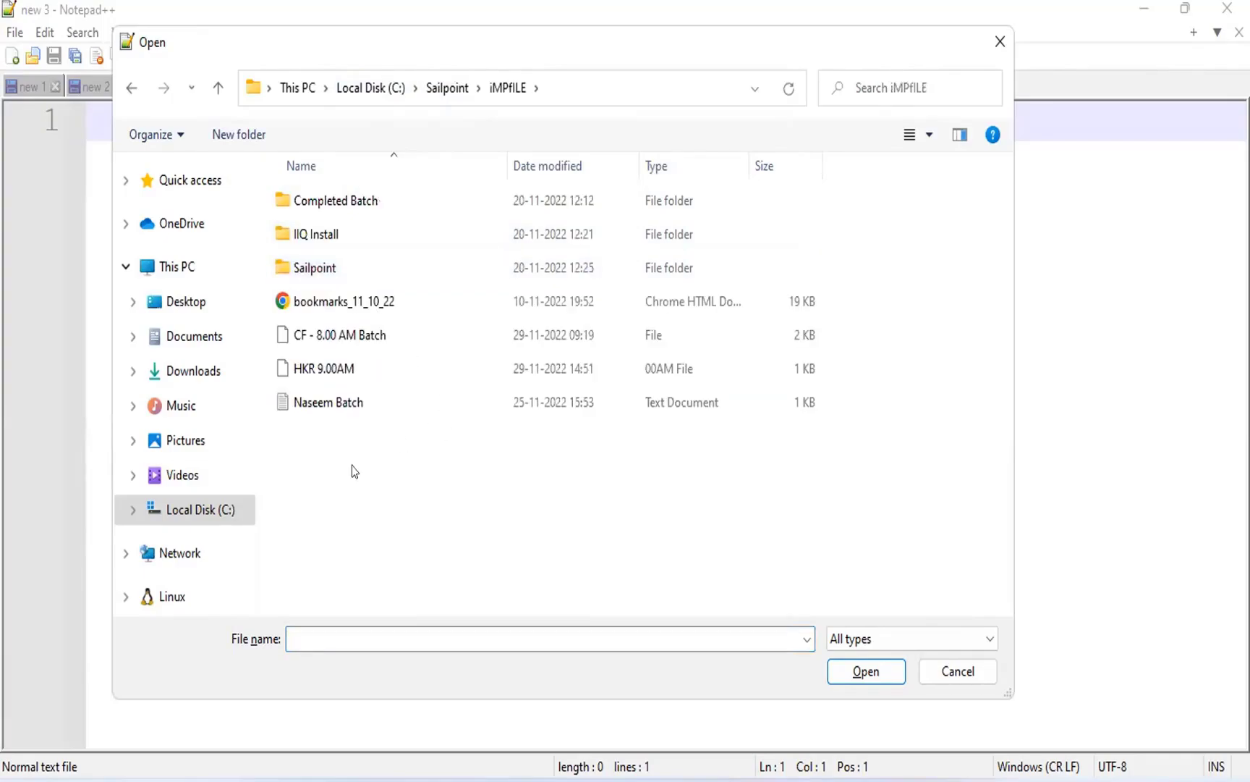
pyautogui.click(371, 336)
pyautogui.press('Return')
pyautogui.click(461, 535)
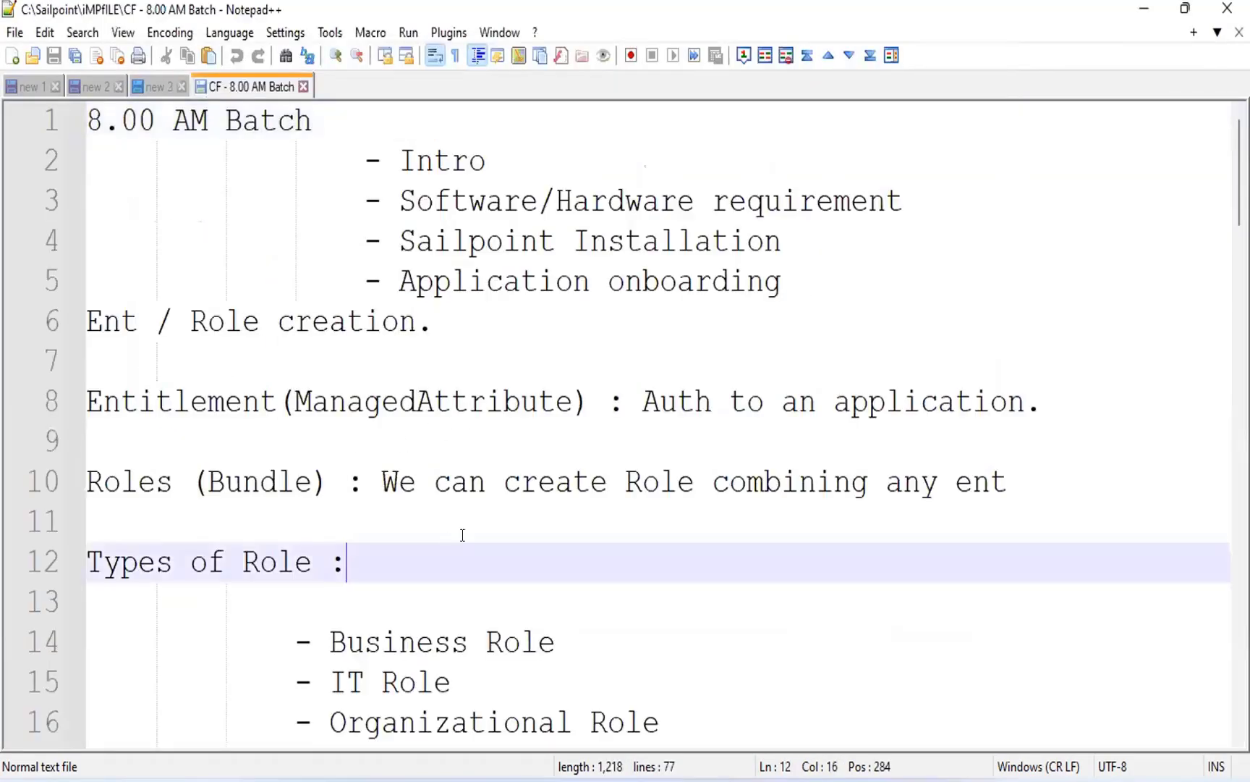
pyautogui.scroll(-3, 464, 533)
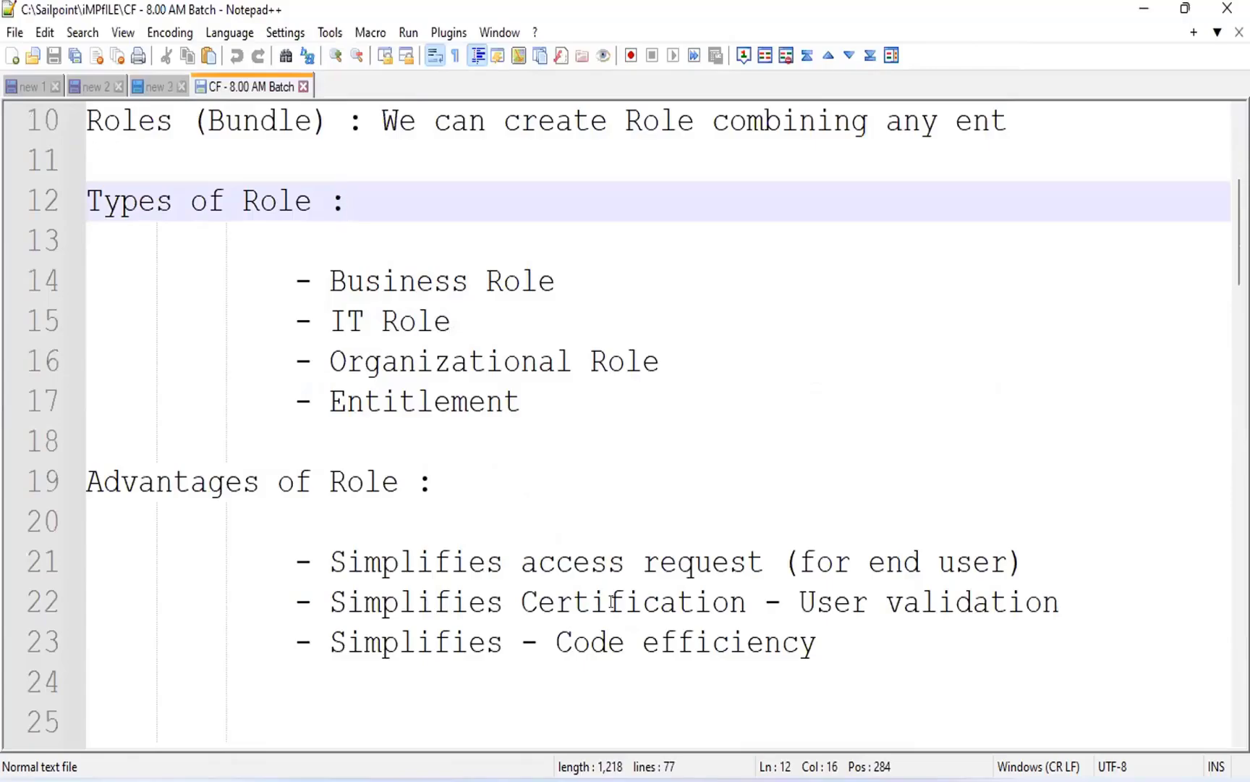
pyautogui.click(827, 646)
pyautogui.keyDown('shift'); pyautogui.click(114, 185); pyautogui.keyUp('shift')
pyautogui.keyDown('shift'); pyautogui.click(110, 190); pyautogui.keyUp('shift')
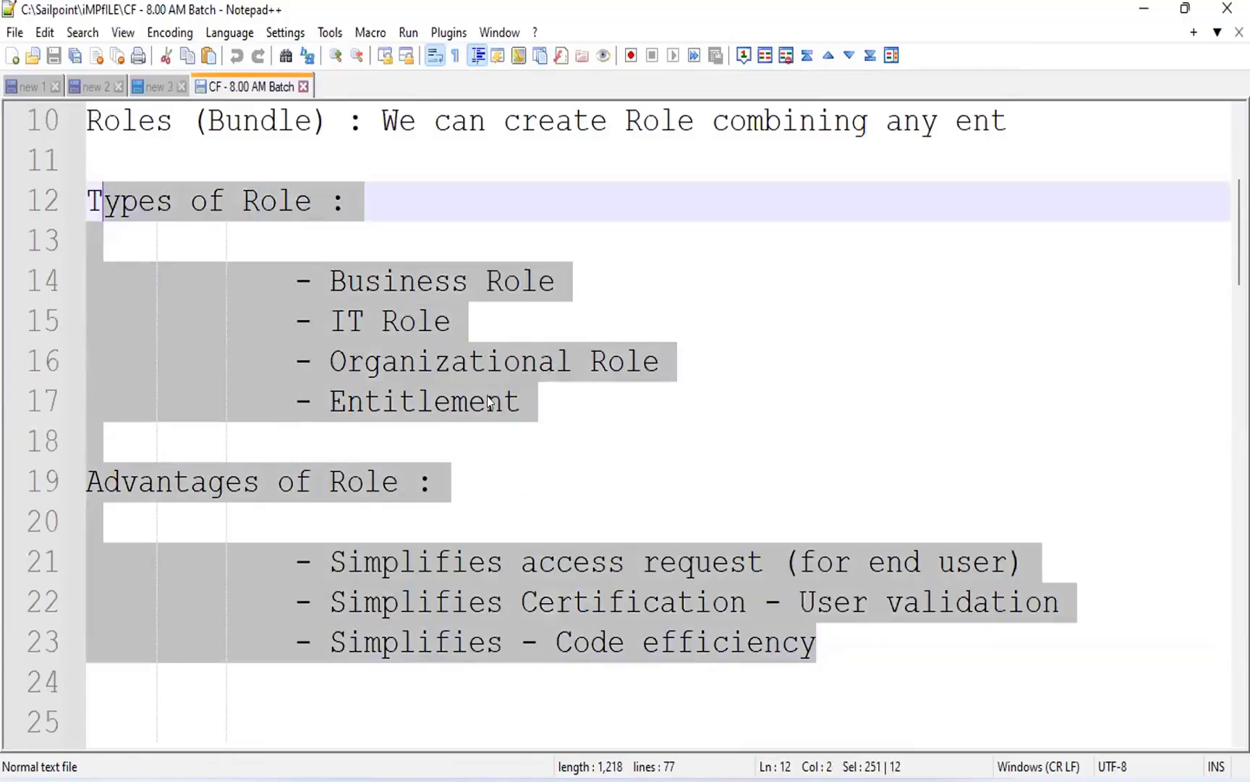
# Delete the notes from the "Ent / Role creation." line through the "App" line that follows the five-application list.
pyautogui.scroll(-2, 490, 405)
pyautogui.scroll(-2, 433, 438)
pyautogui.moveTo(271, 628); pyautogui.dragTo(87, 161)
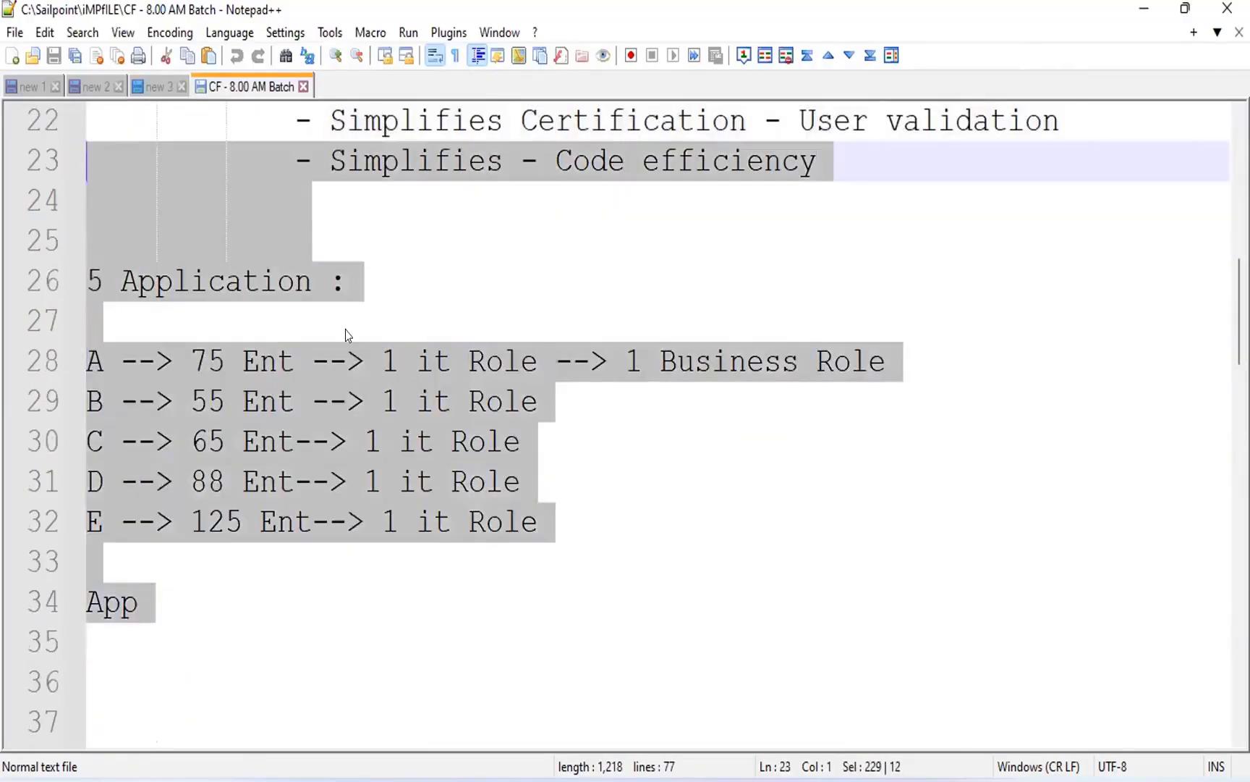
pyautogui.scroll(2, 346, 334)
pyautogui.hotkey('shift', 'Up')
pyautogui.hotkey('shift', 'Up')
pyautogui.hotkey('shift', 'Up')
pyautogui.hotkey('shift', 'Up')
pyautogui.hotkey('shift', 'Up')
pyautogui.hotkey('shift', 'Up')
pyautogui.hotkey('shift', 'Up')
pyautogui.hotkey('shift', 'Up')
pyautogui.hotkey('shift', 'Up')
pyautogui.hotkey('shift', 'Up')
pyautogui.hotkey('shift', 'Up')
pyautogui.hotkey('shift', 'Up')
pyautogui.hotkey('shift', 'Up')
pyautogui.hotkey('shift', 'Up')
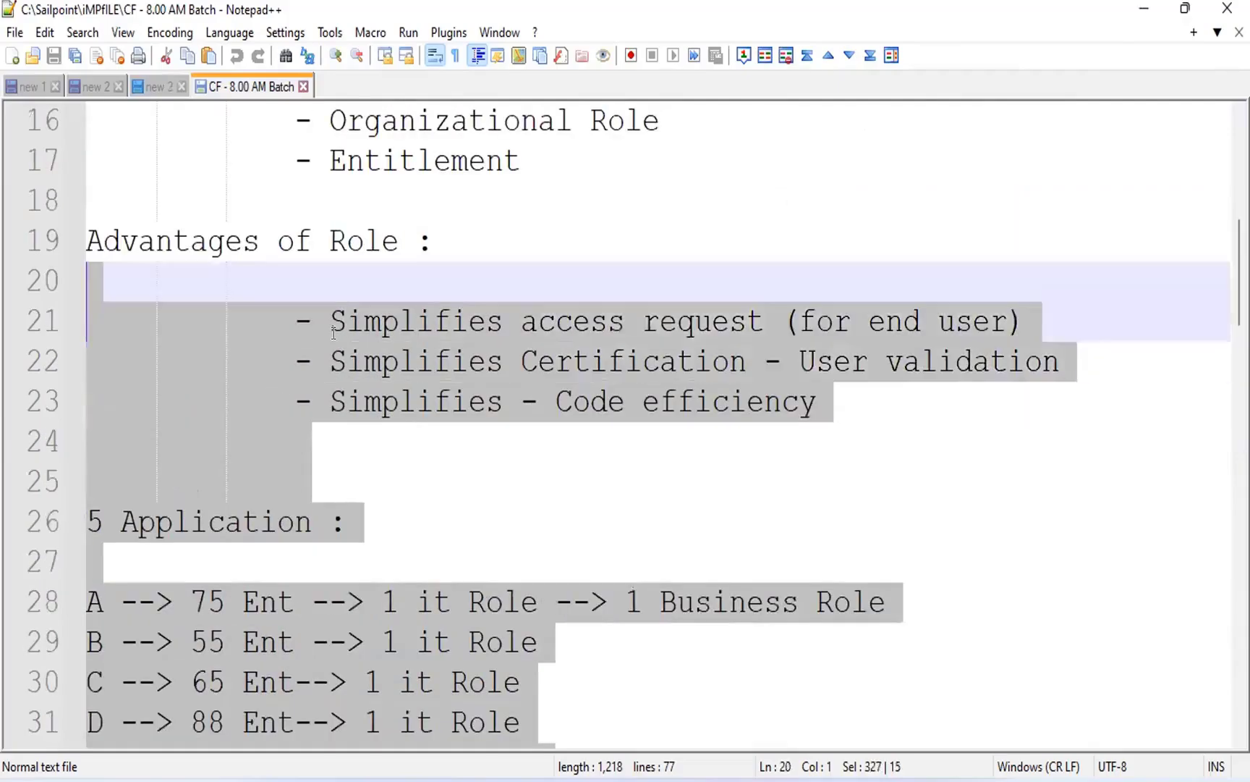
pyautogui.hotkey('shift', 'Up')
pyautogui.hotkey('shift', 'Up')
pyautogui.hotkey('shift', 'Up')
pyautogui.hotkey('shift', 'Up')
pyautogui.hotkey('shift', 'Up')
pyautogui.hotkey('shift', 'Up')
pyautogui.hotkey('shift', 'Up')
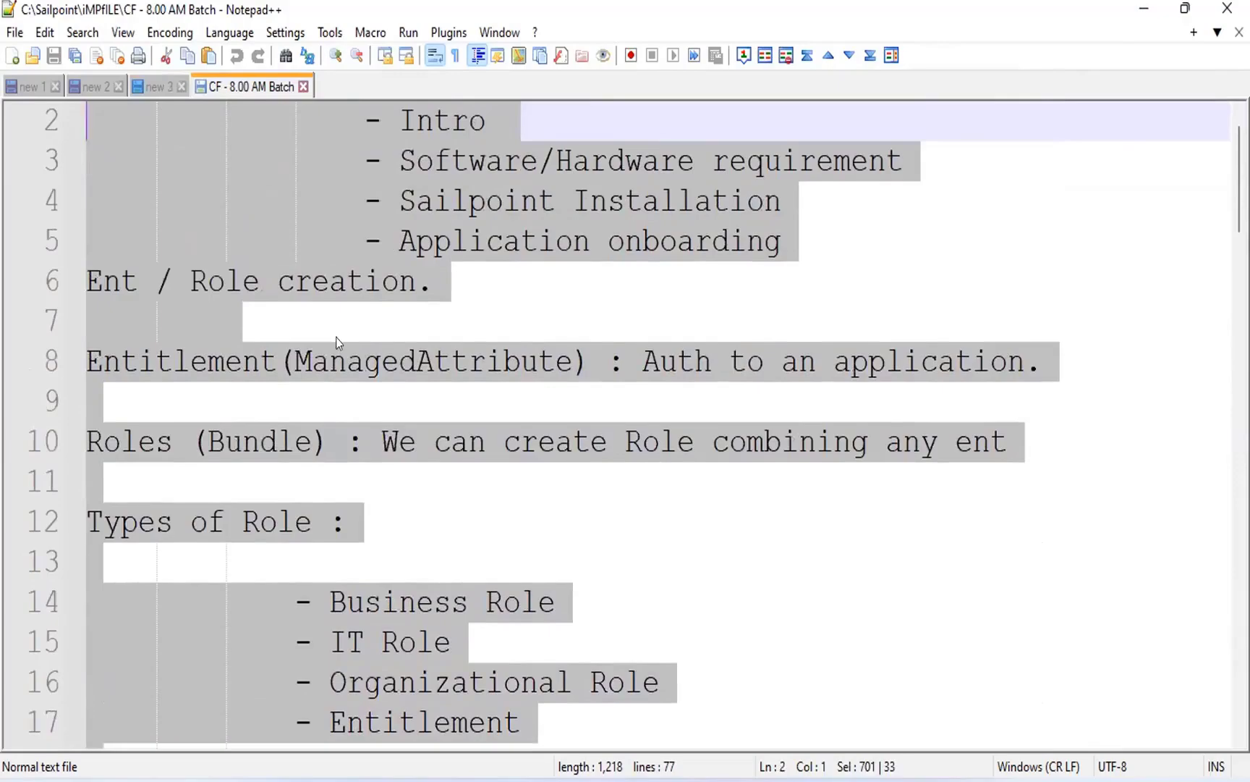
pyautogui.scroll(1, 308, 337)
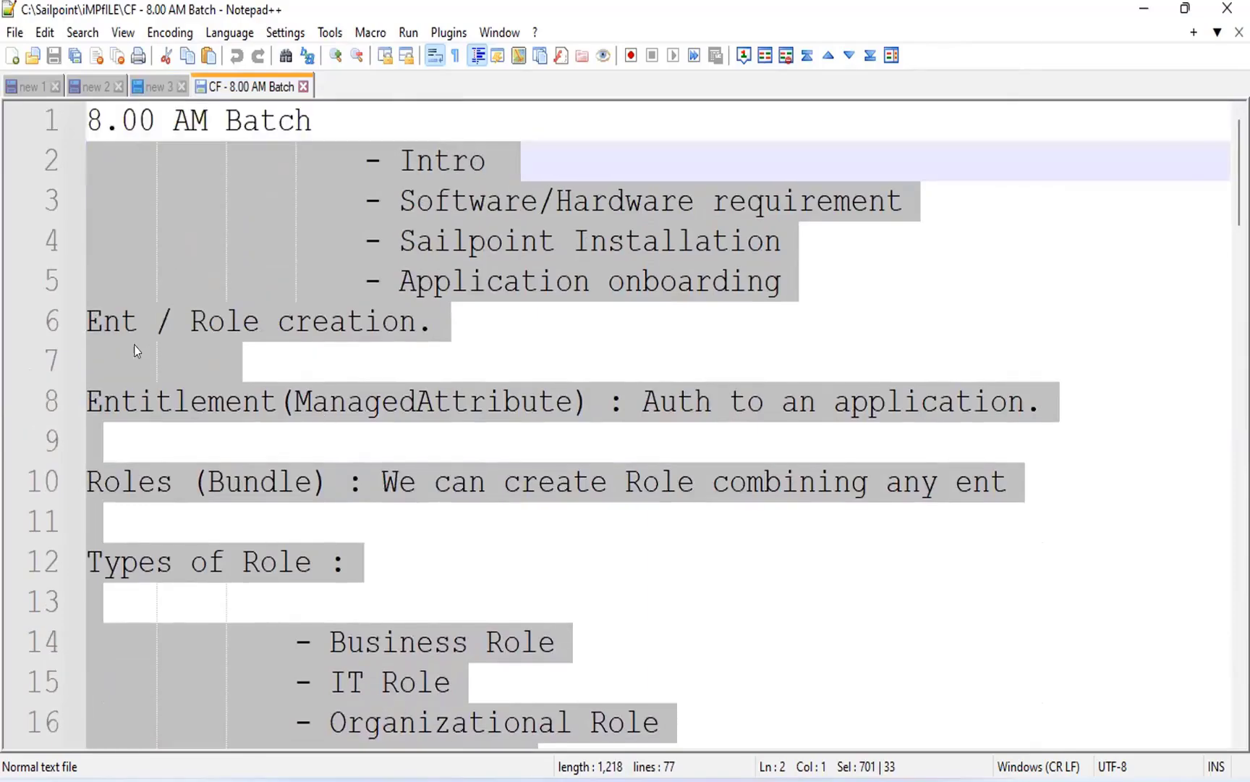
pyautogui.hotkey('shift', 'Down')
pyautogui.hotkey('shift', 'Down')
pyautogui.hotkey('shift', 'Down')
pyautogui.hotkey('shift', 'Down')
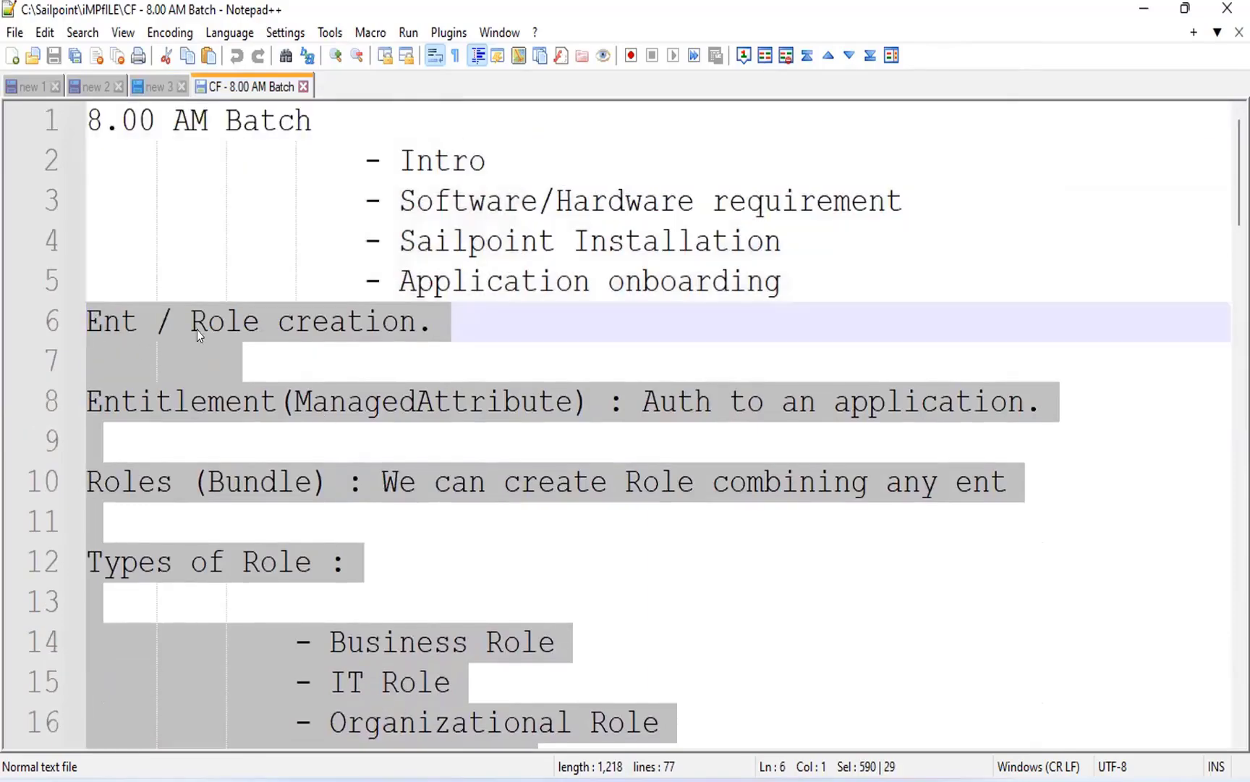
pyautogui.press('Delete')
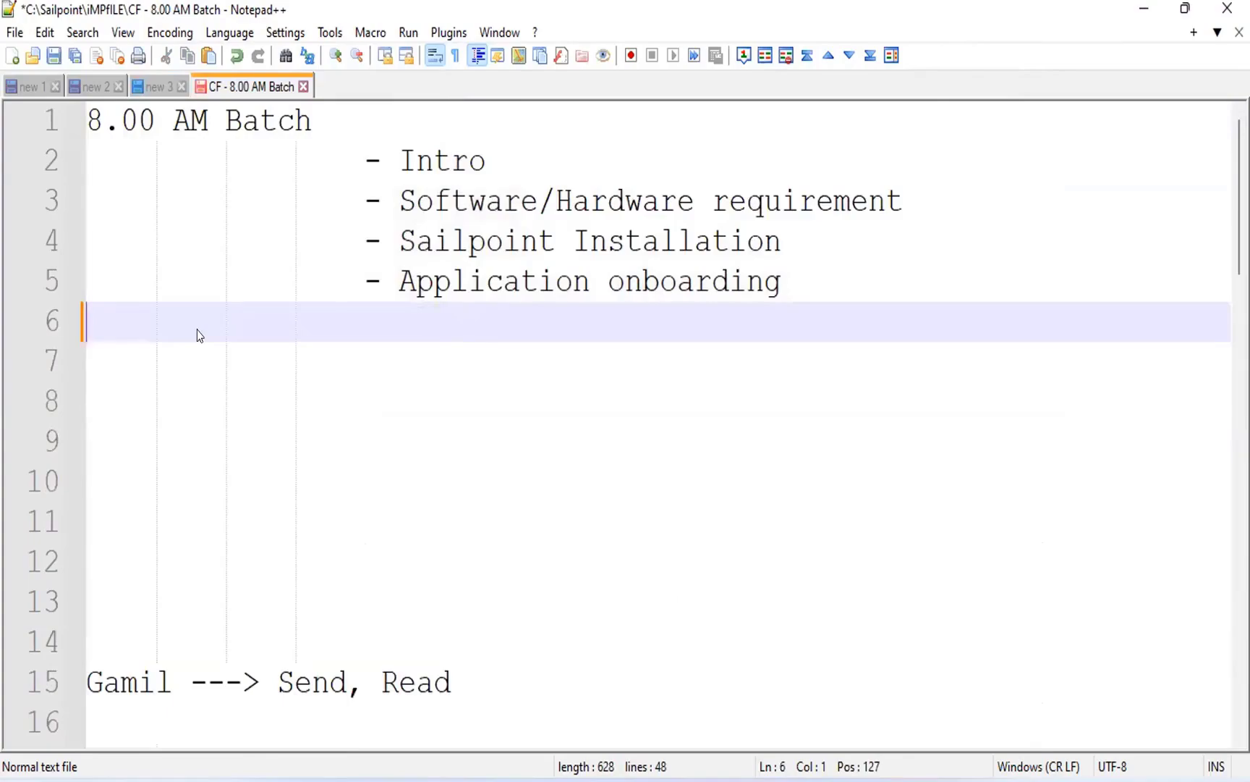
# Delete the "Gamil ---> Send, Read" line together with the blank lines just around it.
pyautogui.moveTo(457, 673); pyautogui.dragTo(17, 443)
pyautogui.press('Delete')
pyautogui.press('Delete')
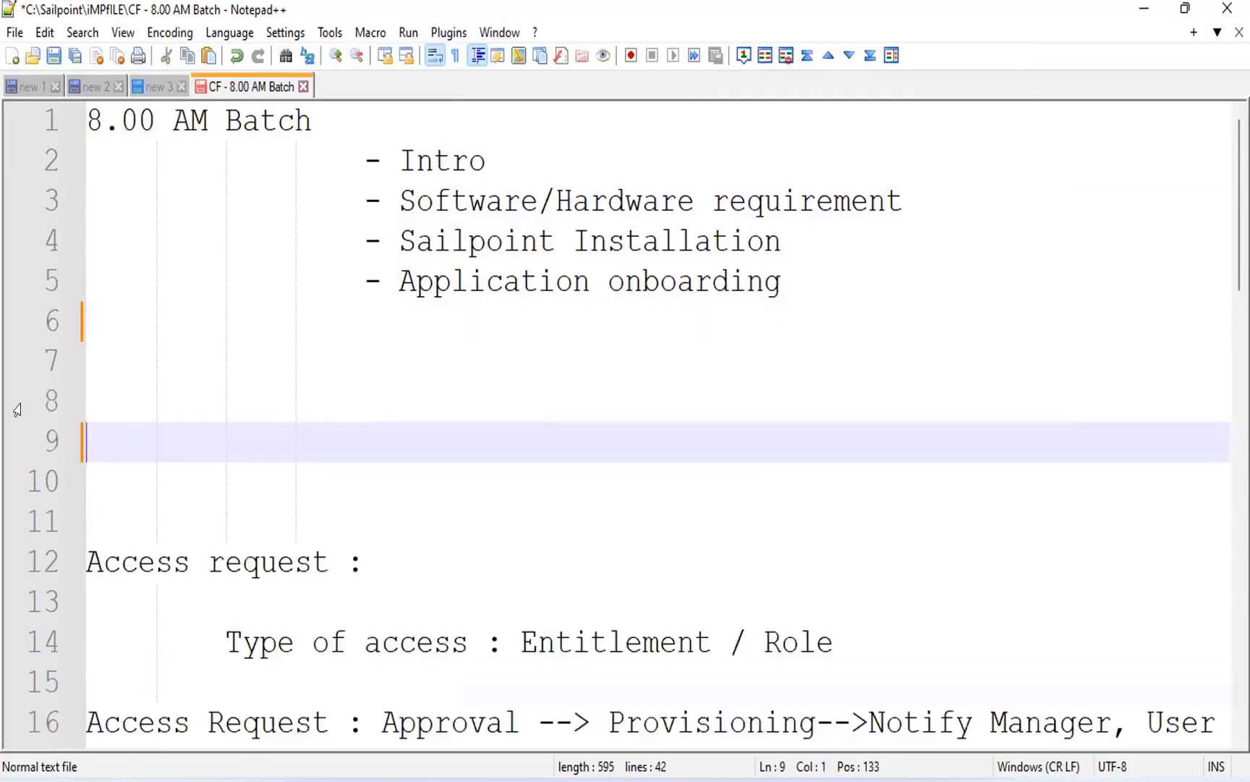
# Remove the line break after "Identity / Display Attr" under the Doubts heading.
pyautogui.scroll(-4, 139, 407)
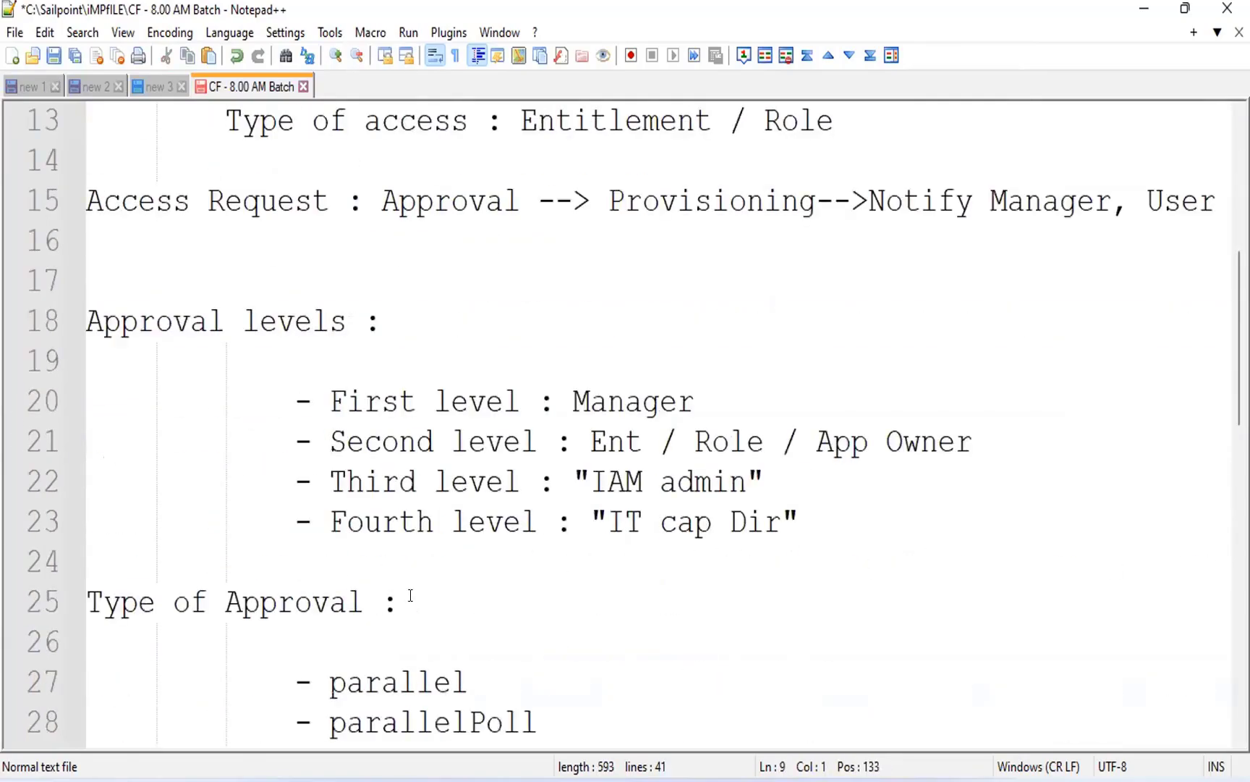
pyautogui.scroll(-4, 460, 656)
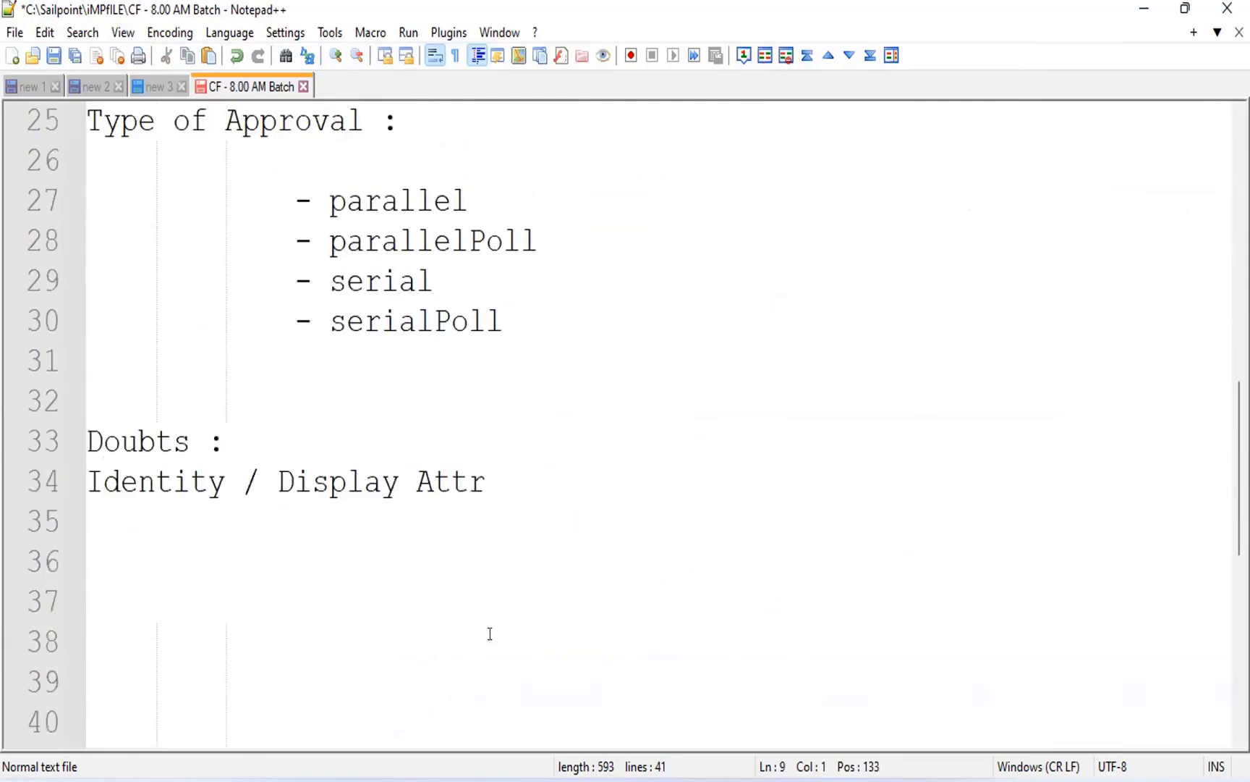
pyautogui.keyDown('shift'); pyautogui.click(505, 491); pyautogui.keyUp('shift')
pyautogui.press('Delete')
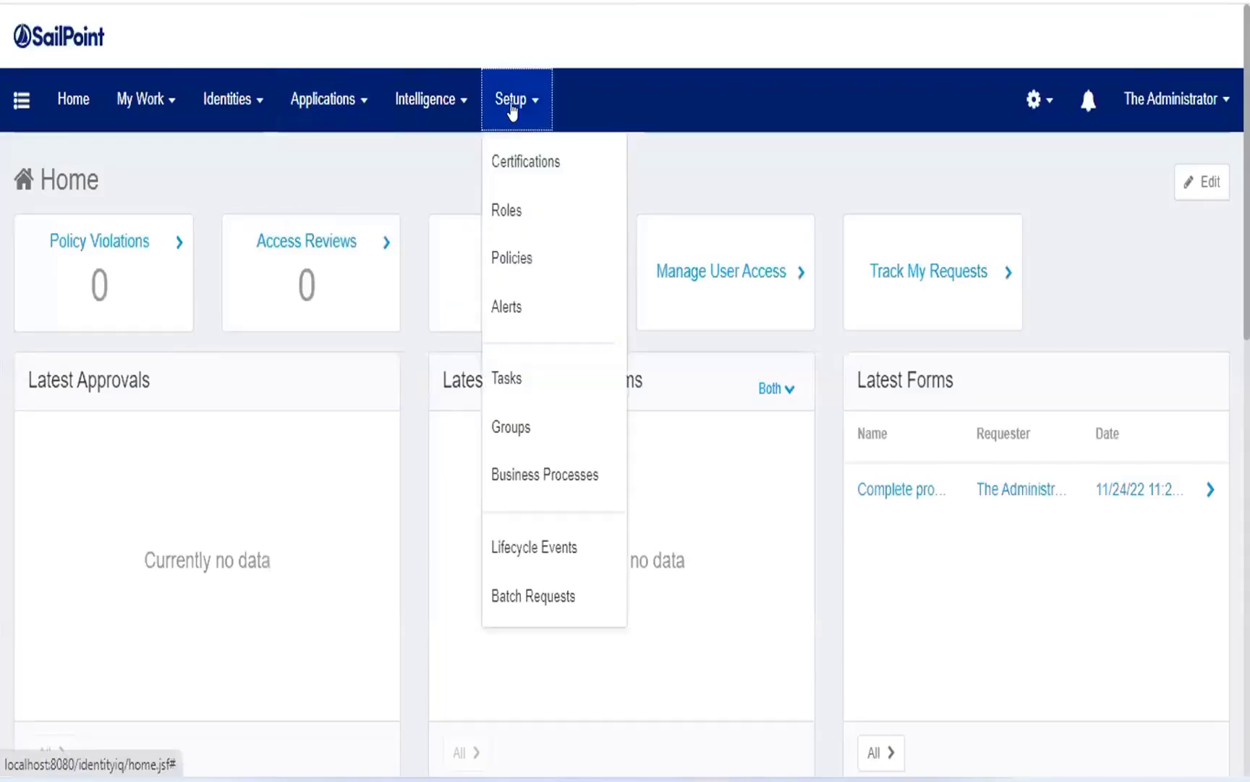
# Switch to SailPoint, go to role management and display the details of CF Org Role.
pyautogui.click(511, 109)
pyautogui.click(539, 231)
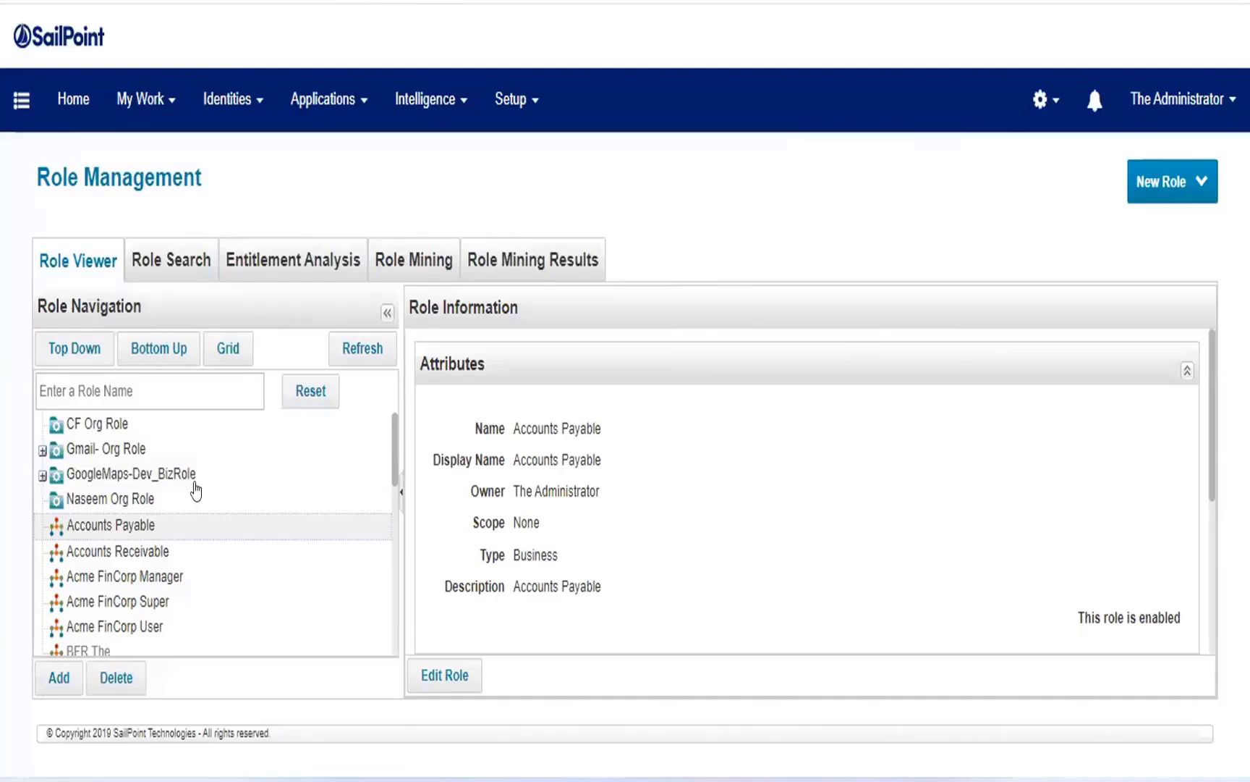
pyautogui.click(119, 391)
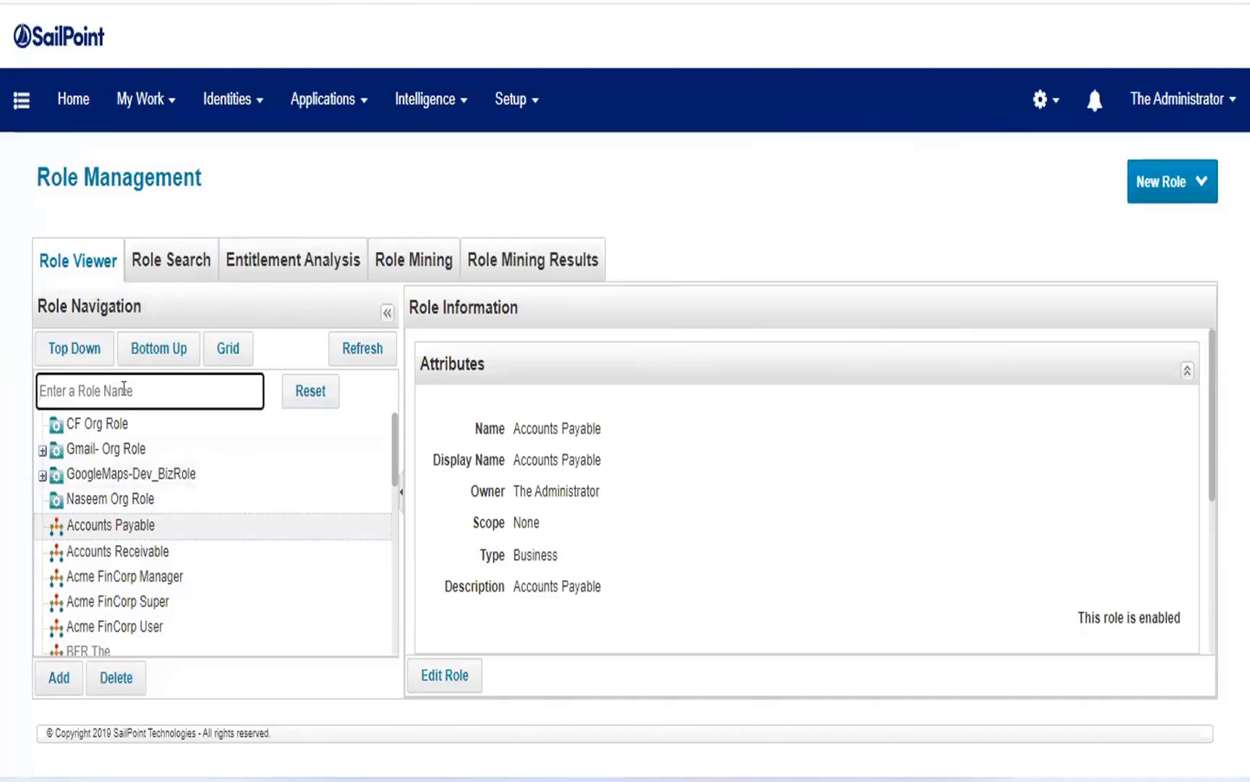
pyautogui.click(110, 427)
# Search the roles for "cf", select CF IT Role and open it for editing.
pyautogui.click(122, 375)
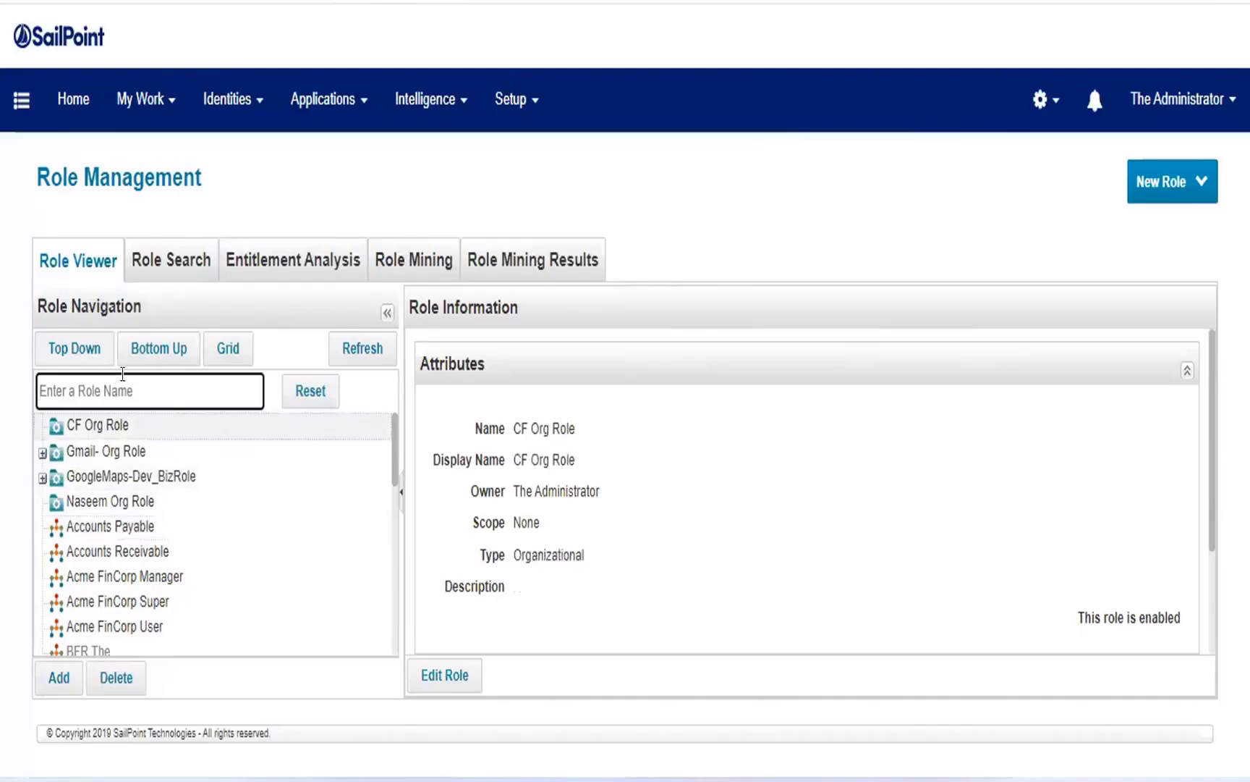
pyautogui.write('cf')
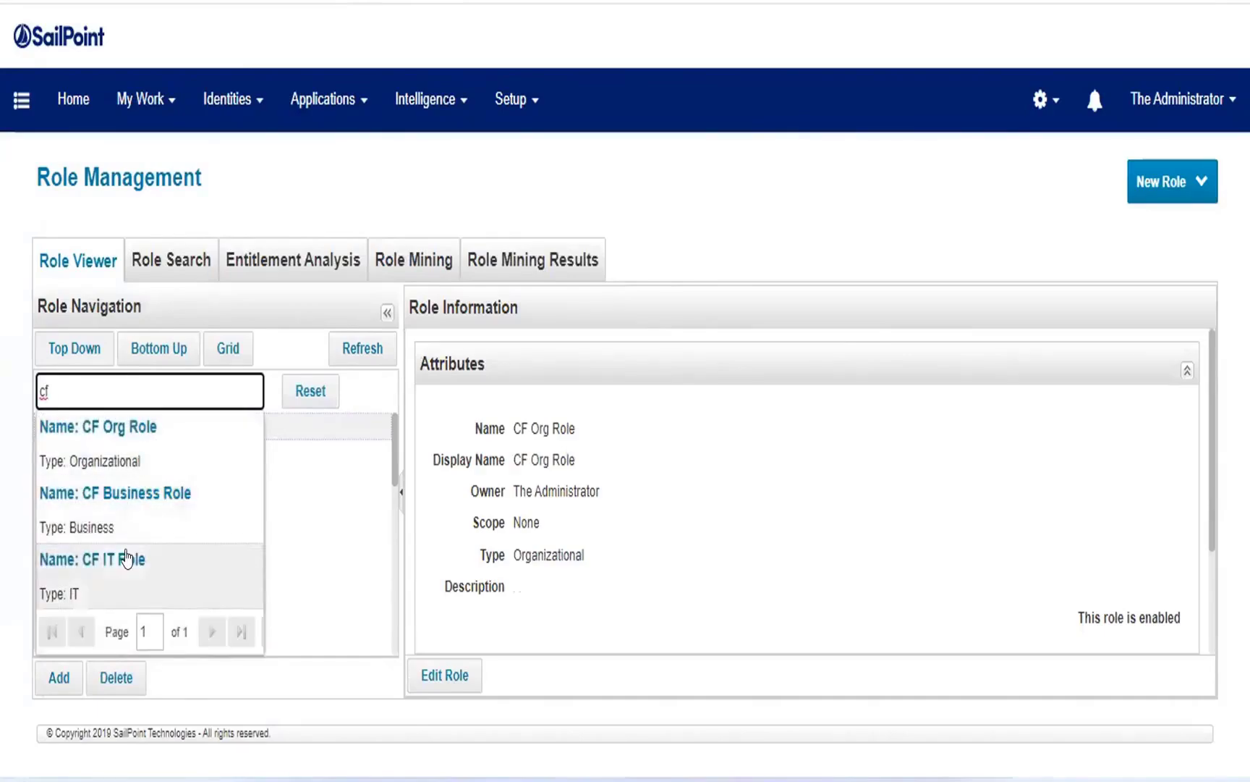
pyautogui.click(126, 558)
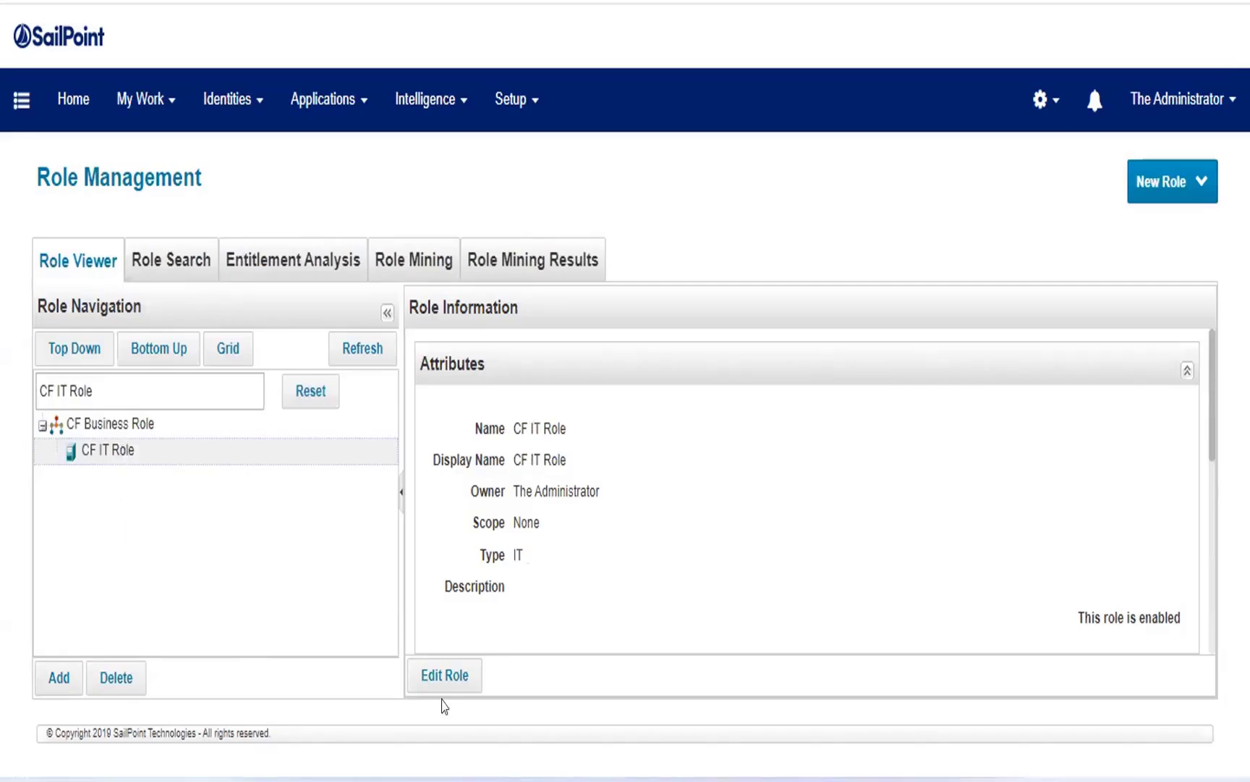
pyautogui.click(447, 684)
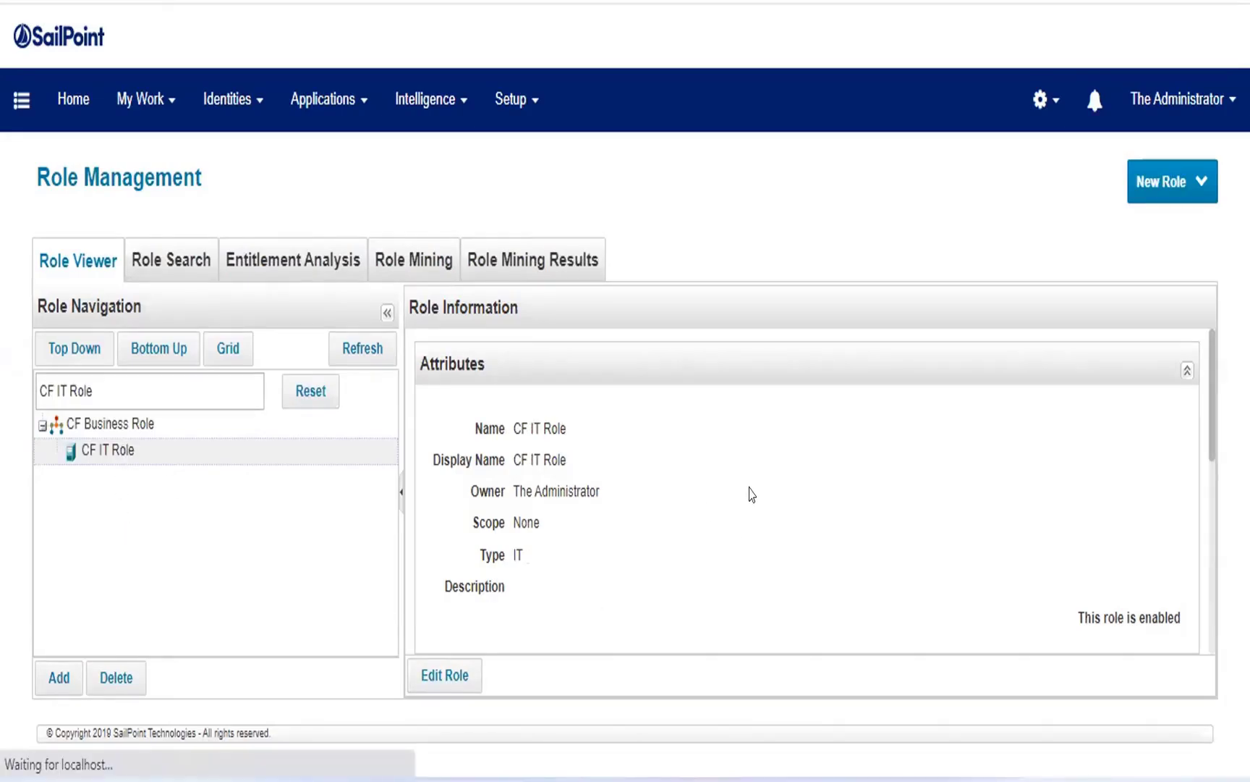
# Examine the CF IT Role definition, including its permitted roles, inherited roles, entitlements, provisioning policy and target account selector rules.
pyautogui.scroll(-2, 162, 489)
pyautogui.scroll(-9, 162, 494)
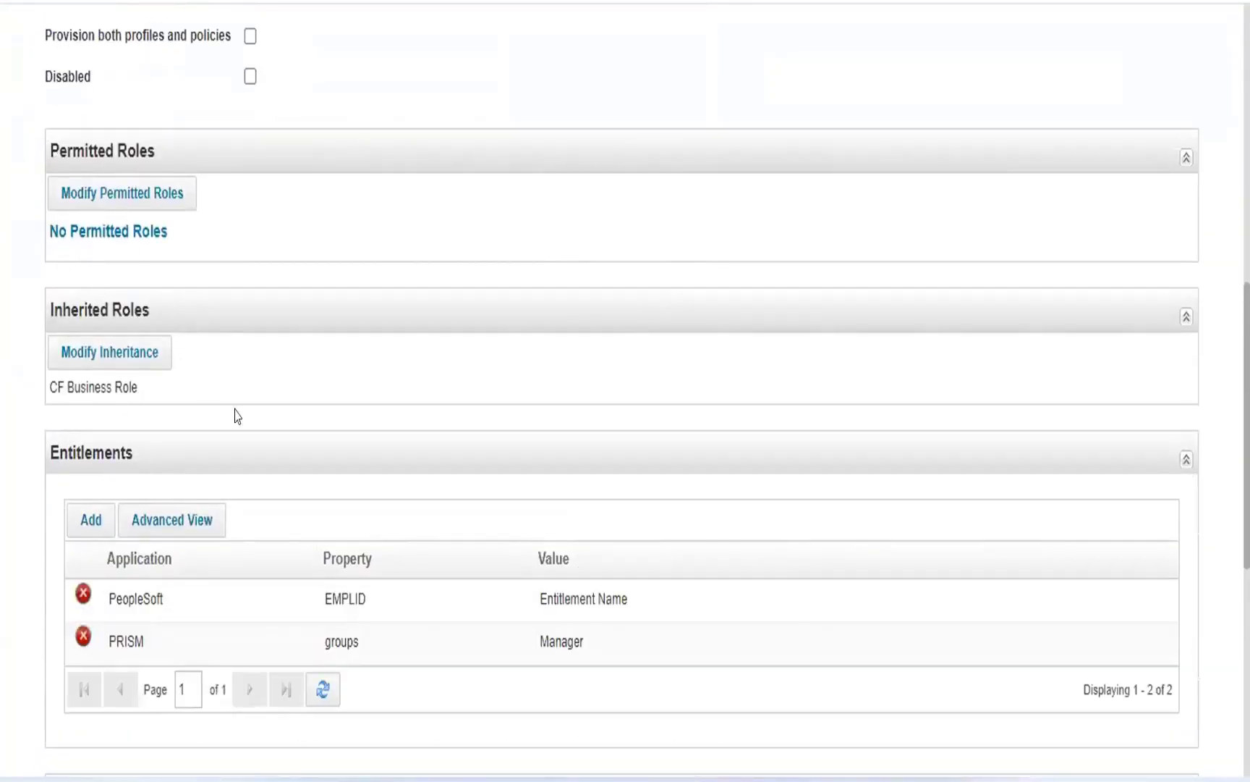
pyautogui.scroll(1, 234, 416)
pyautogui.scroll(-5, 235, 414)
pyautogui.scroll(-4, 283, 416)
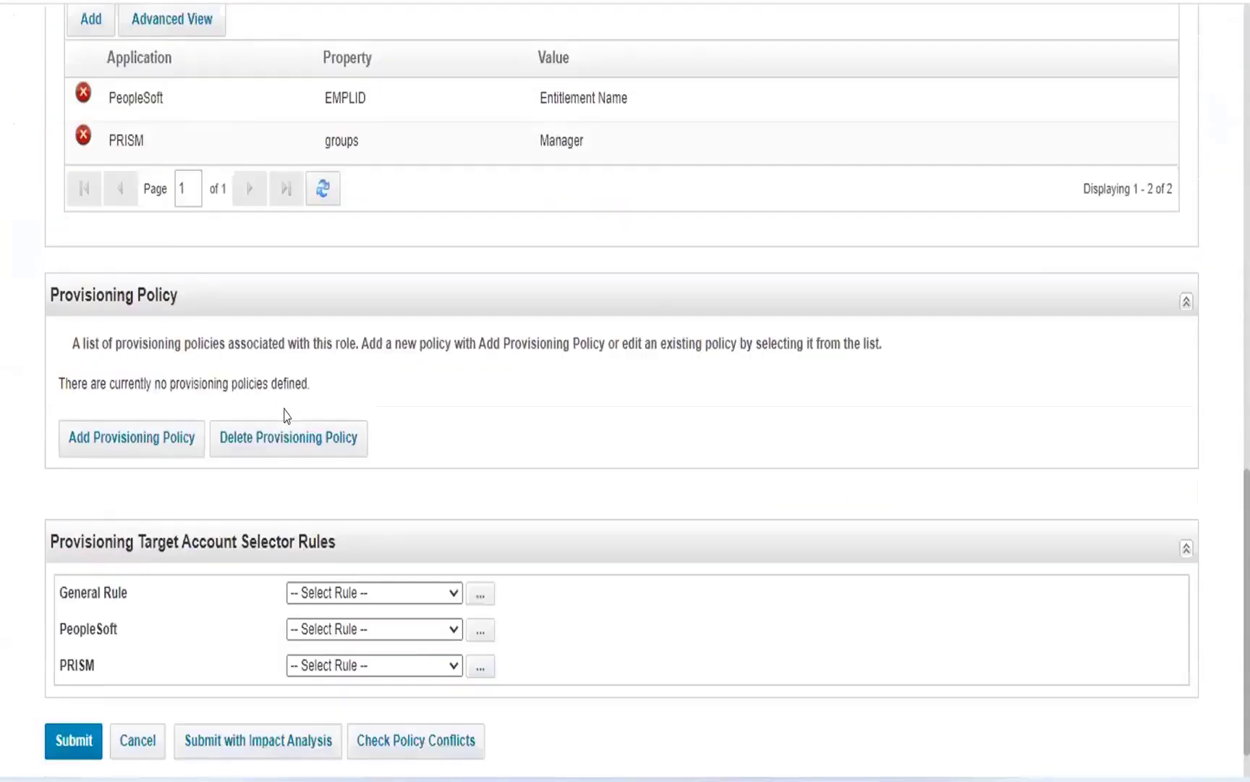
pyautogui.scroll(5, 286, 413)
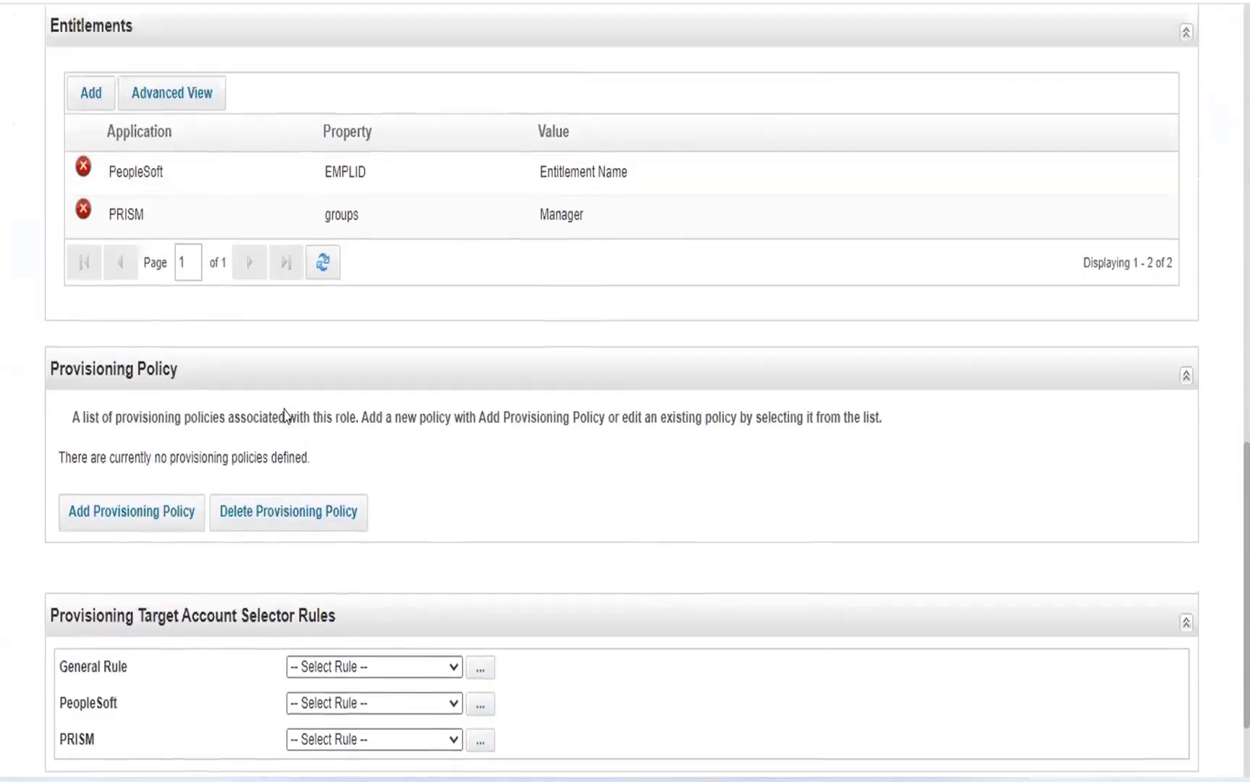
pyautogui.moveTo(45, 24); pyautogui.dragTo(198, 87)
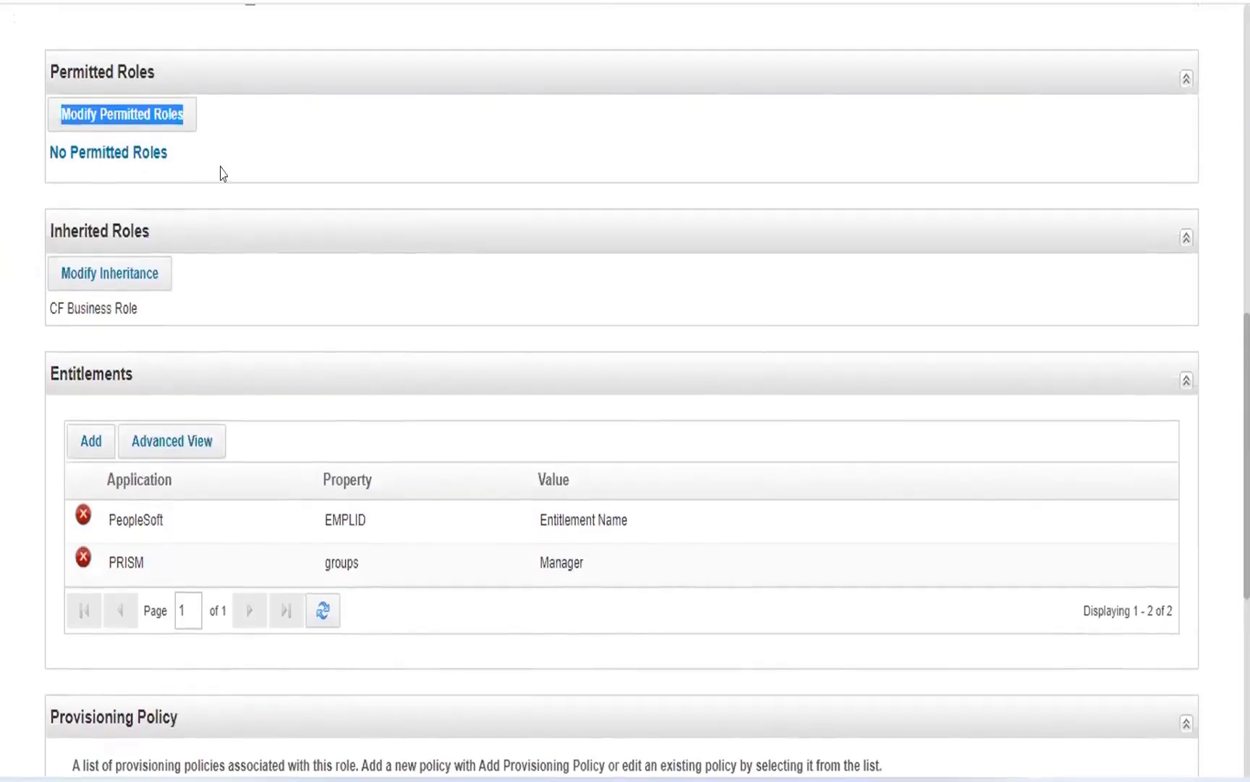
pyautogui.scroll(11, 301, 392)
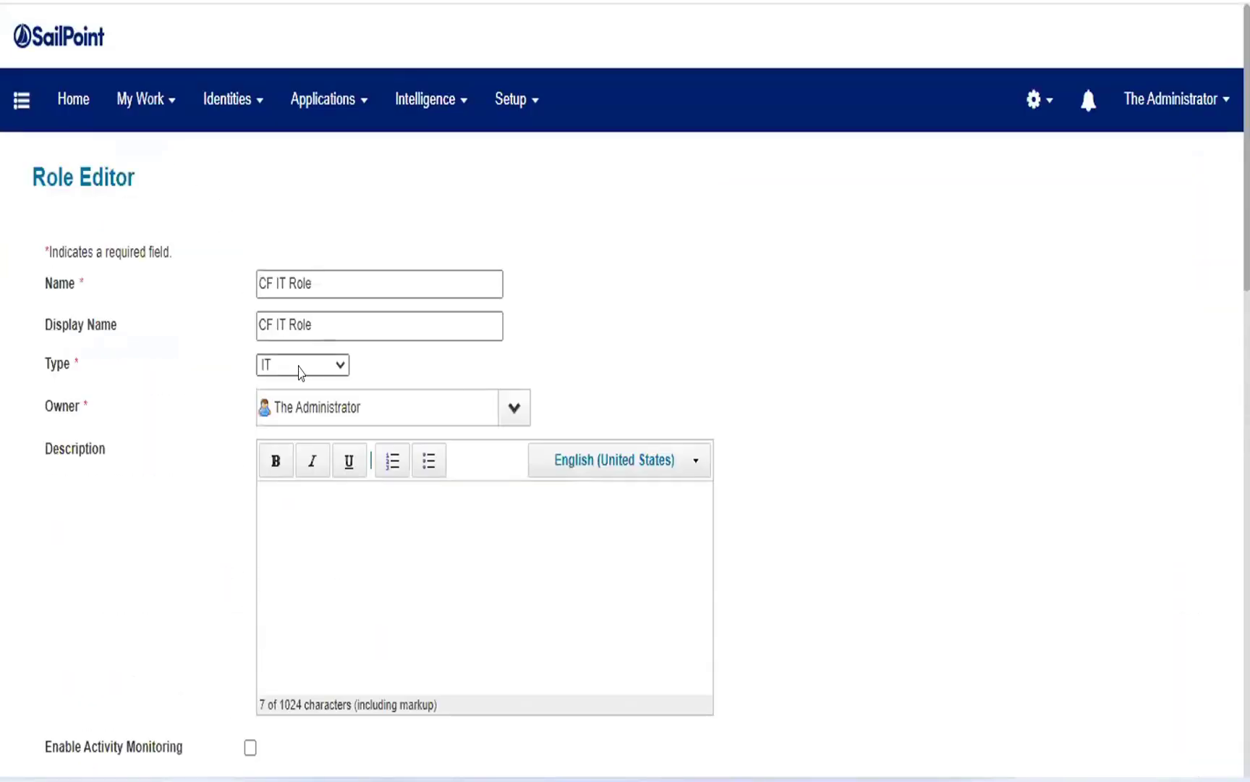
# Compare the role's permitted roles section with its inherited roles and its PeopleSoft and PRISM entitlements.
pyautogui.scroll(-8, 299, 369)
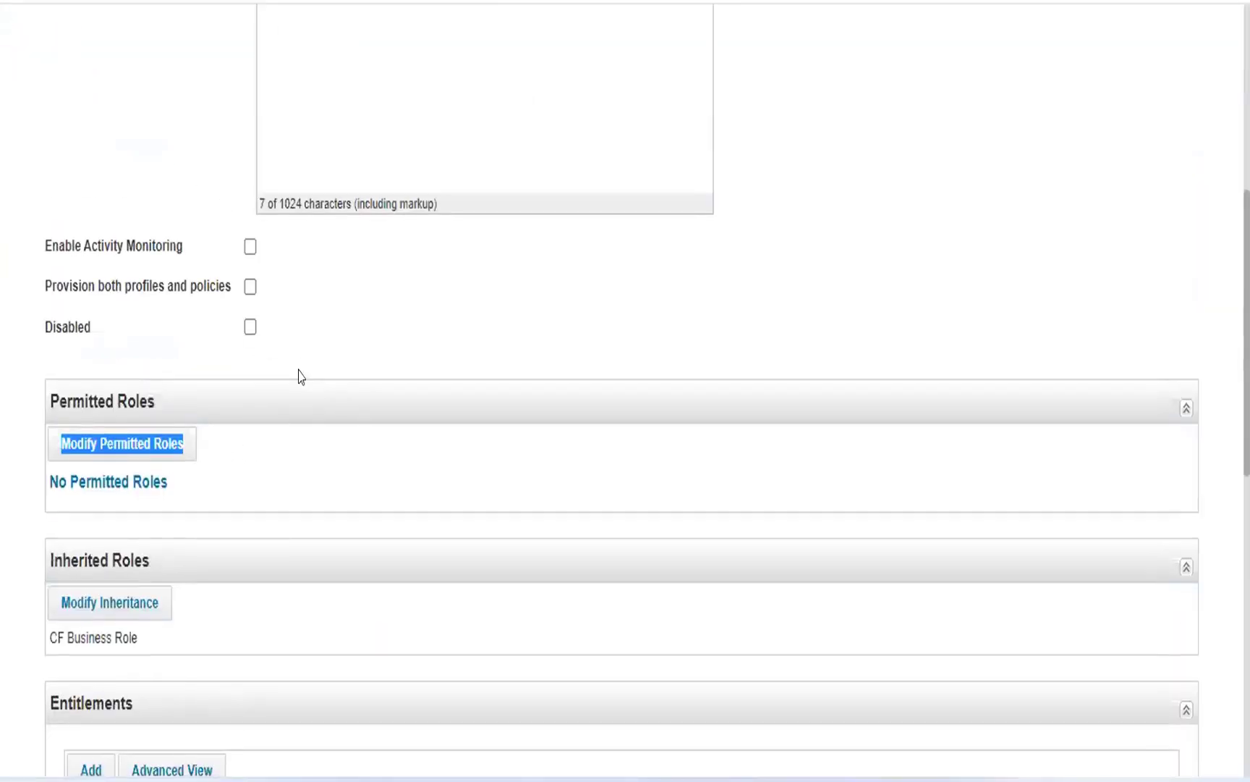
pyautogui.scroll(-4, 301, 376)
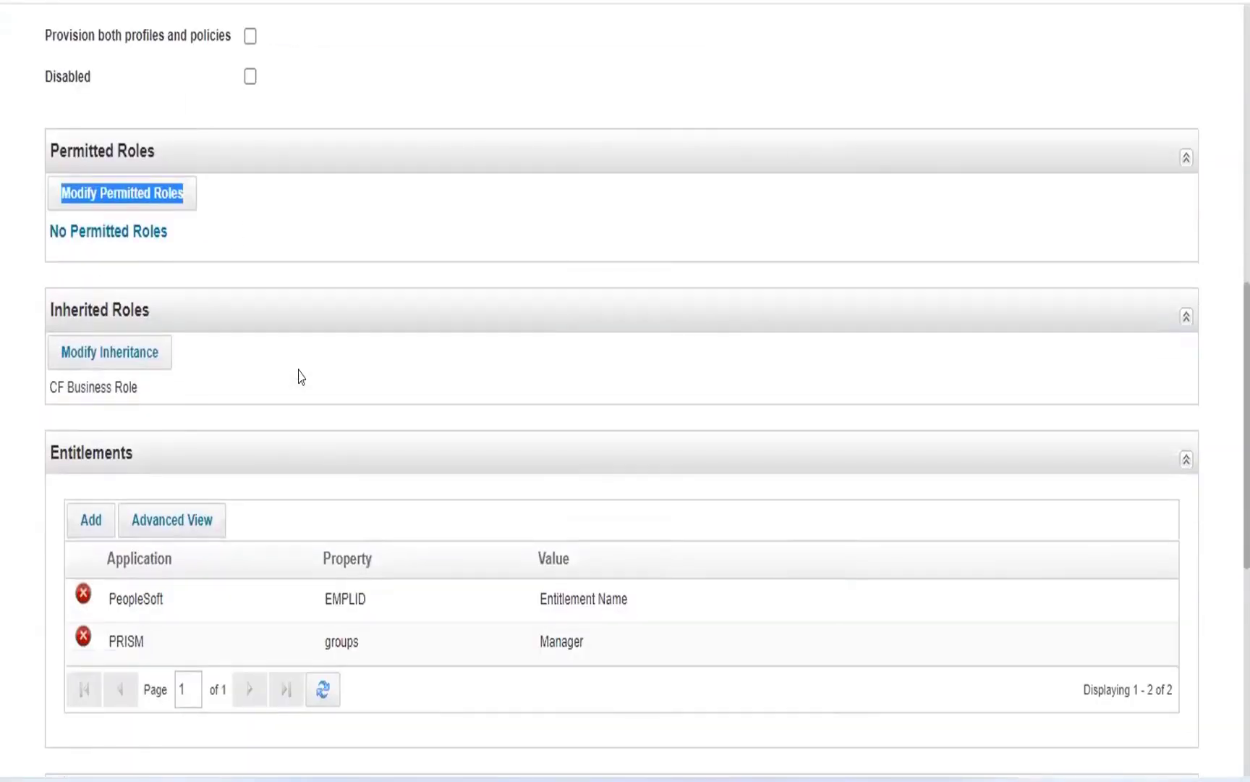
pyautogui.scroll(-2, 301, 376)
pyautogui.scroll(-2, 301, 376)
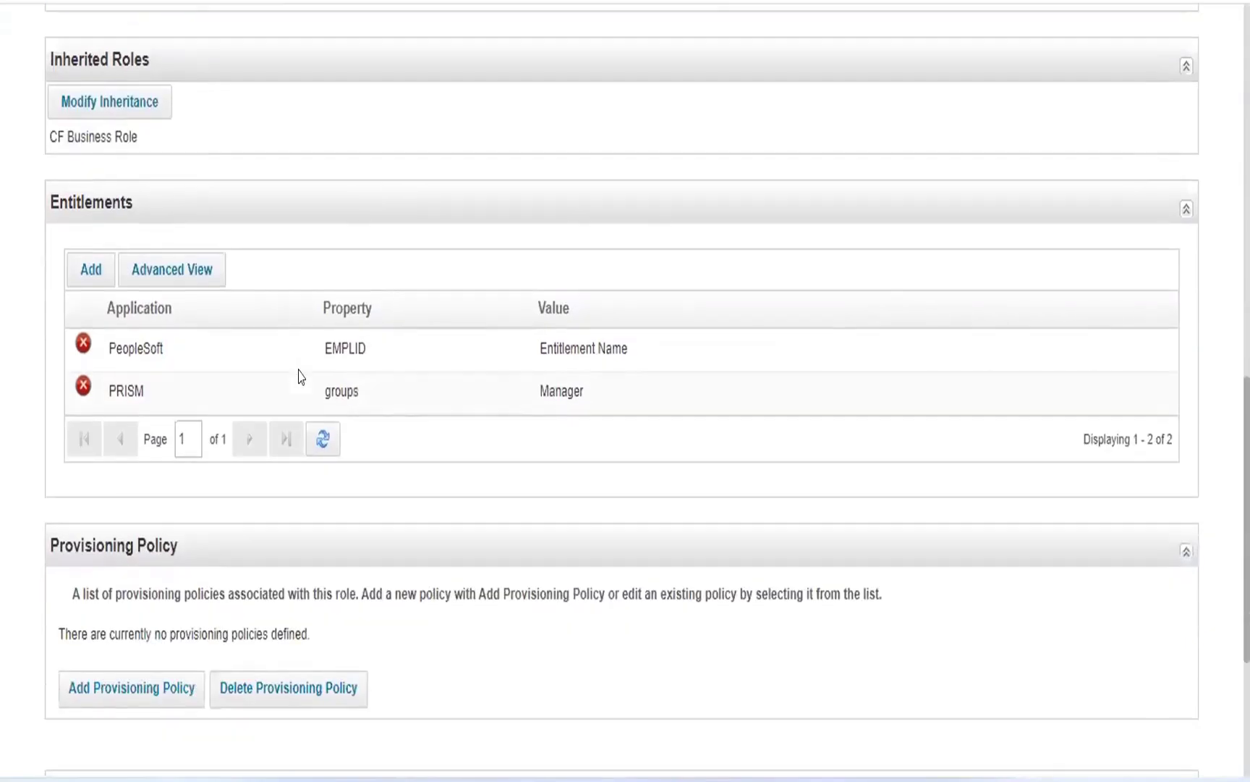
pyautogui.scroll(-2, 301, 376)
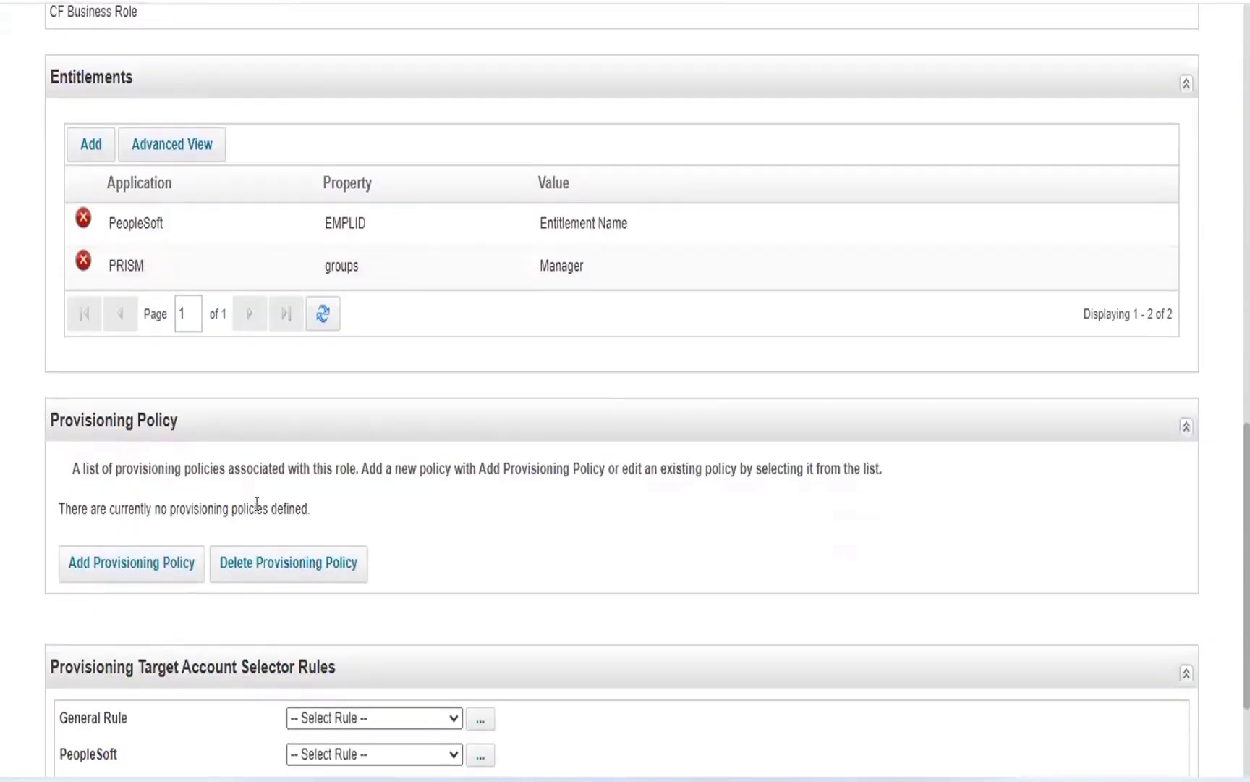
pyautogui.scroll(4, 257, 503)
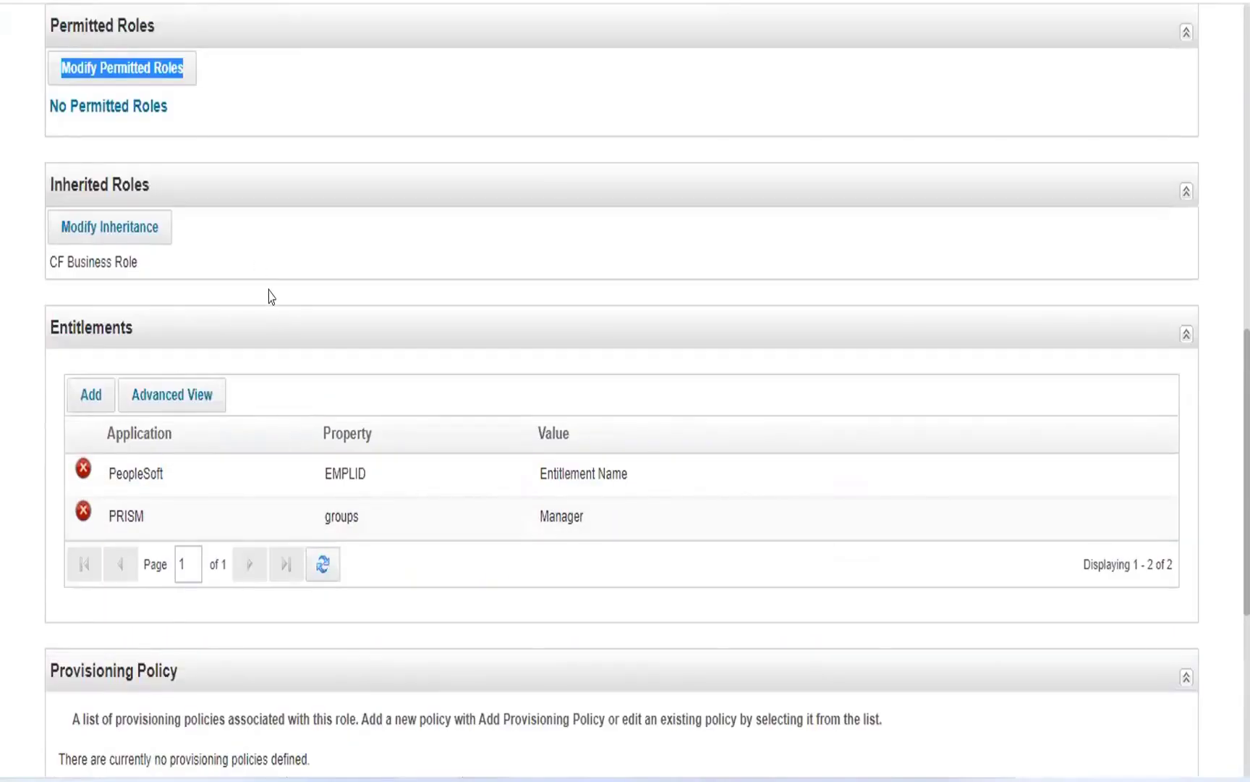
pyautogui.scroll(1, 269, 297)
pyautogui.scroll(1, 269, 296)
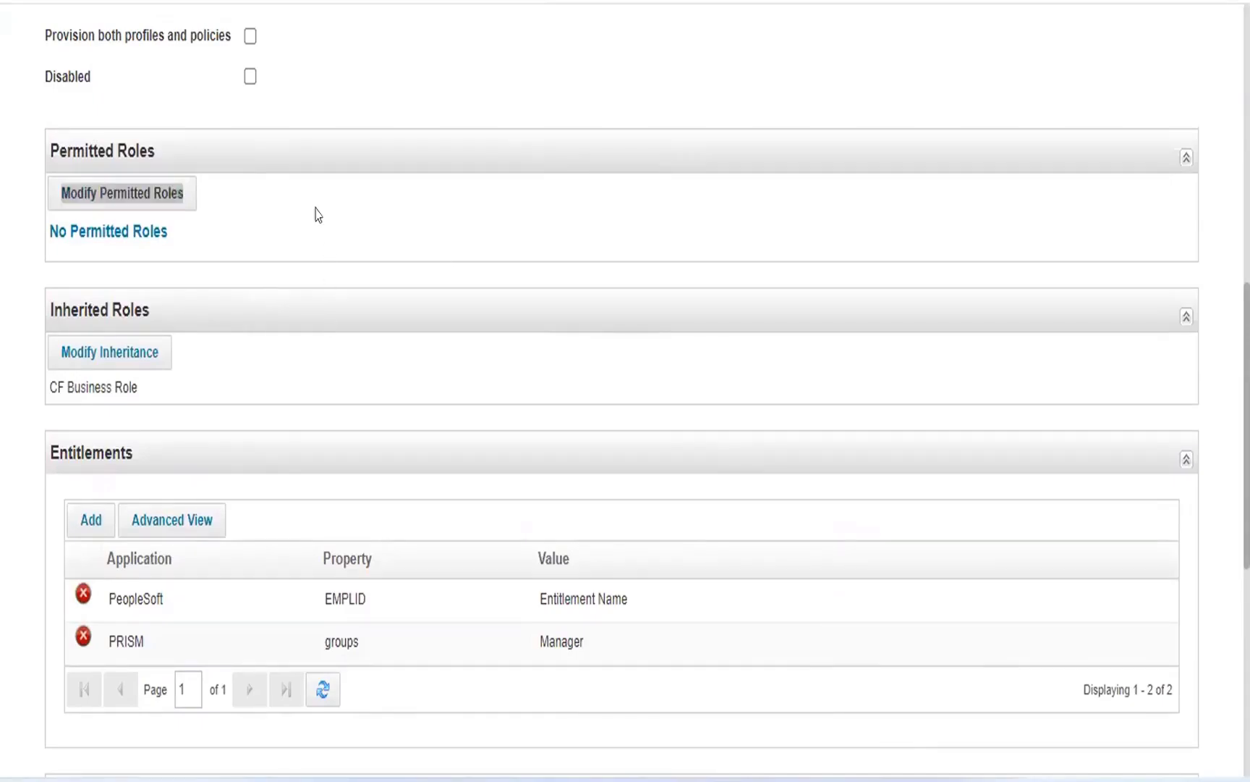
pyautogui.click(266, 212)
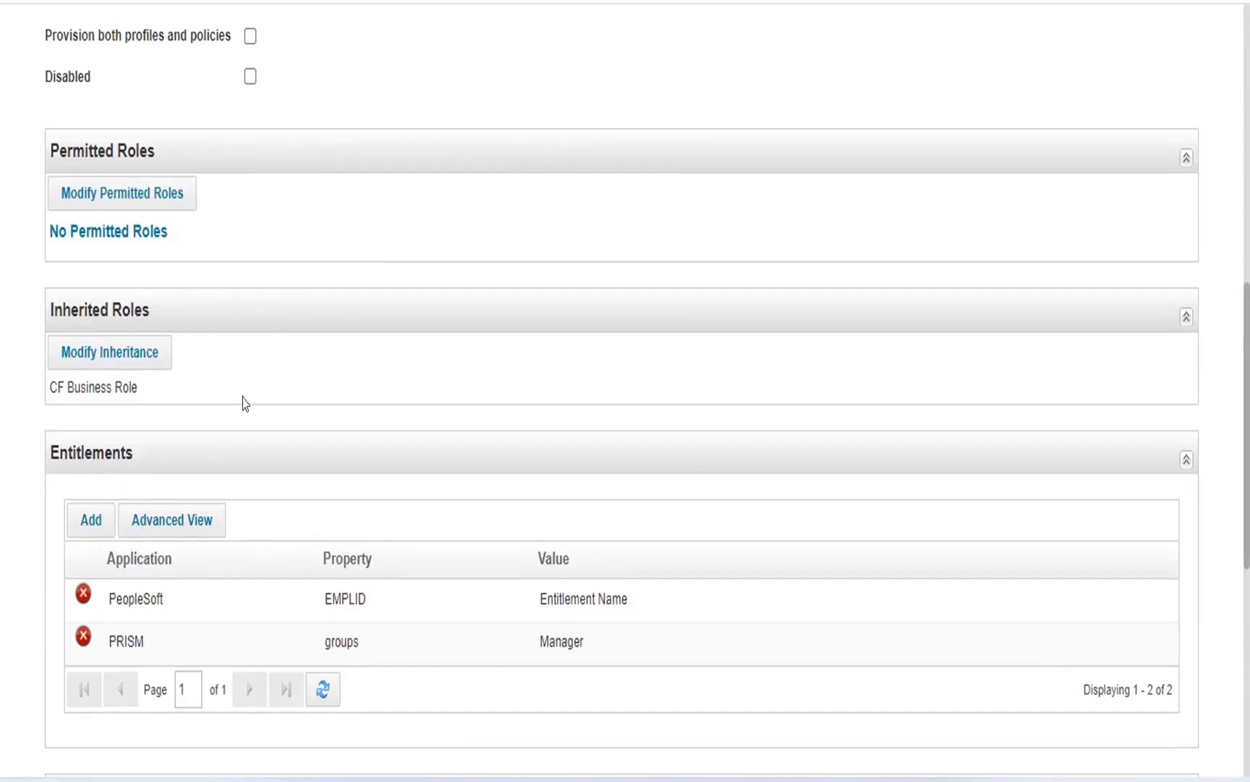
# Cancel editing of CF IT Role and return to role management.
pyautogui.scroll(-3, 506, 414)
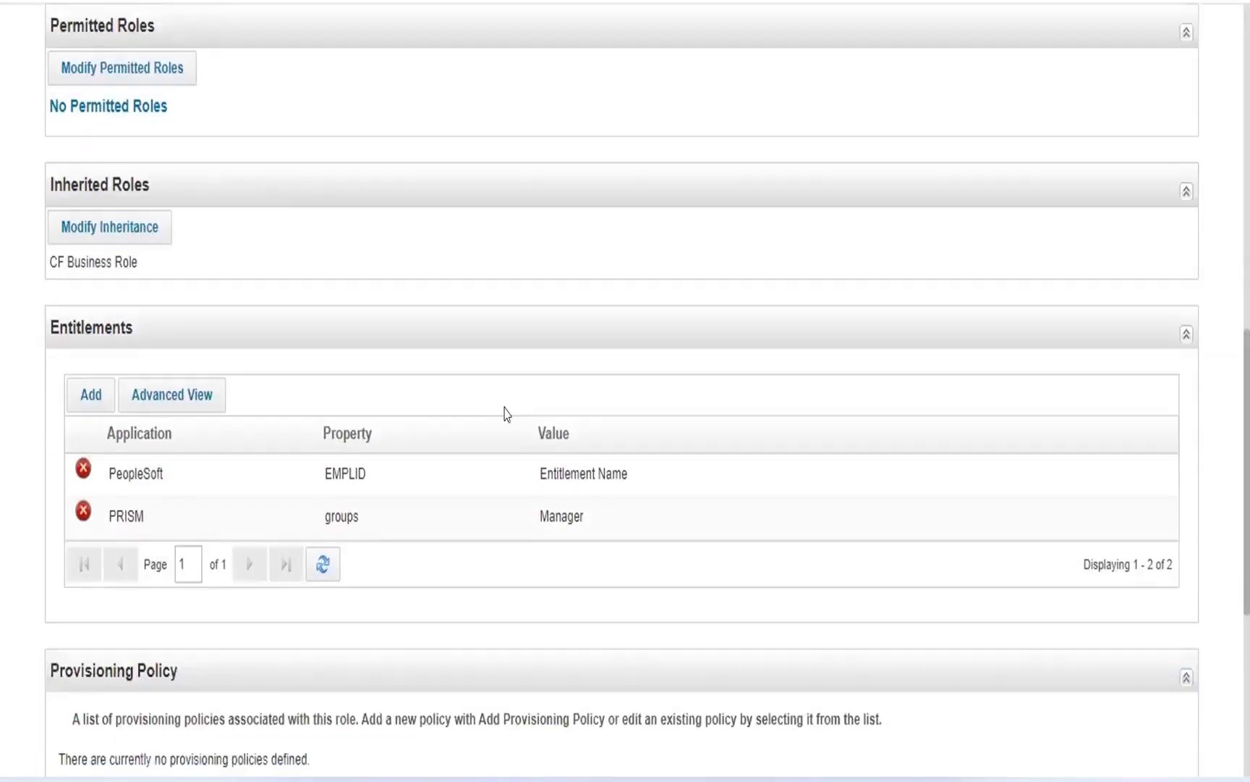
pyautogui.scroll(-10, 507, 414)
pyautogui.click(139, 693)
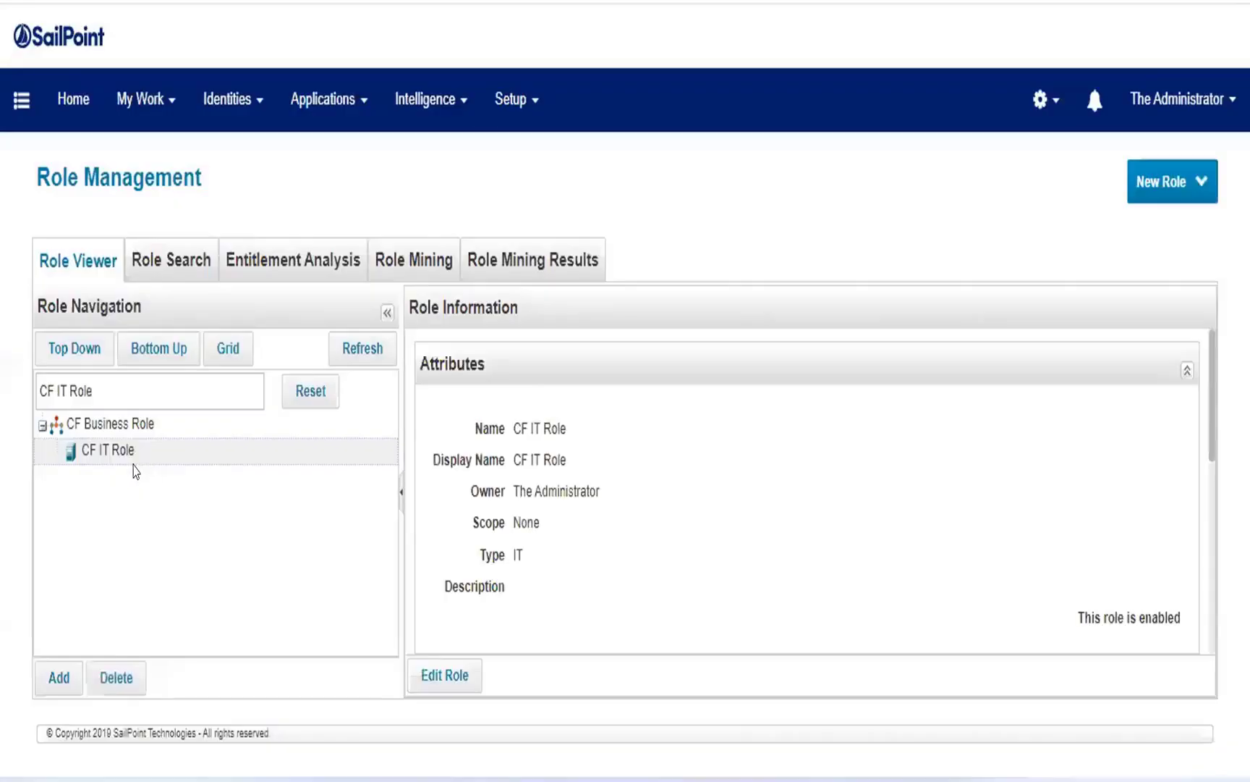
# Open CF Business Role for editing and examine its assignment rule, required roles, permitted roles, inherited roles and provisioning policy sections.
pyautogui.click(109, 425)
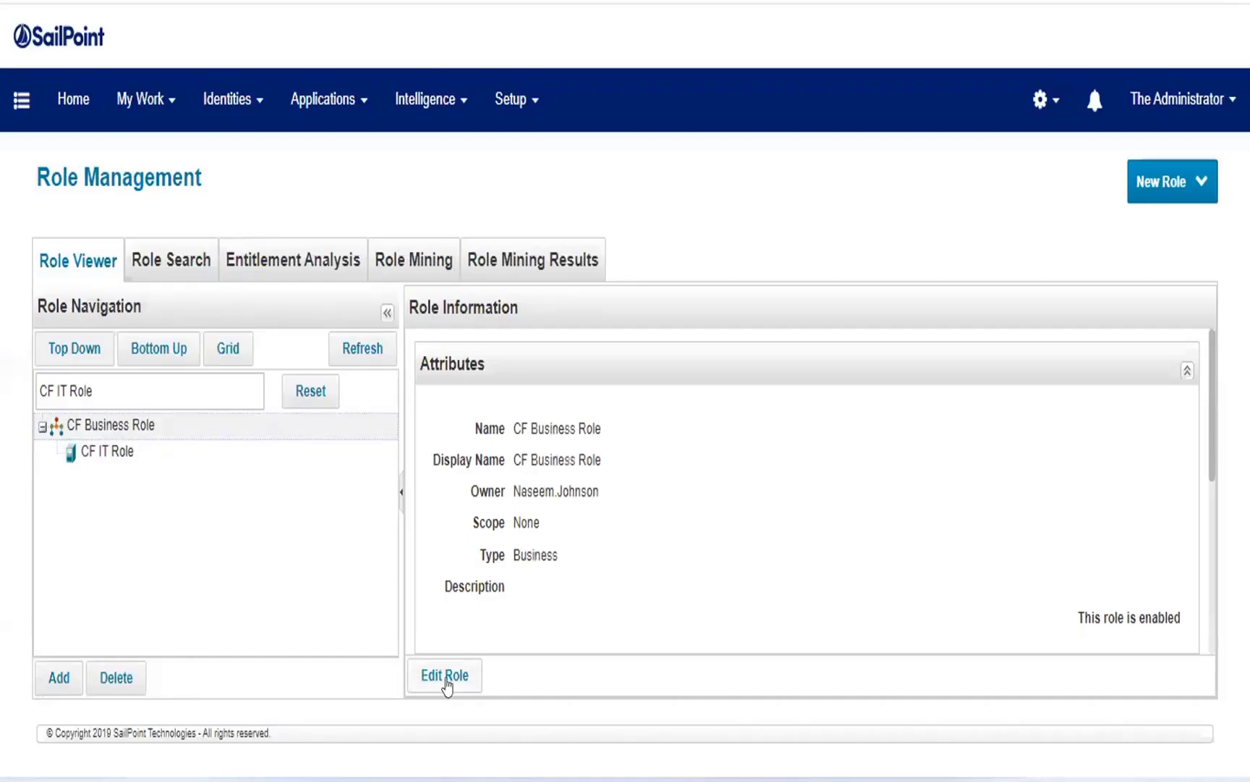
pyautogui.click(447, 678)
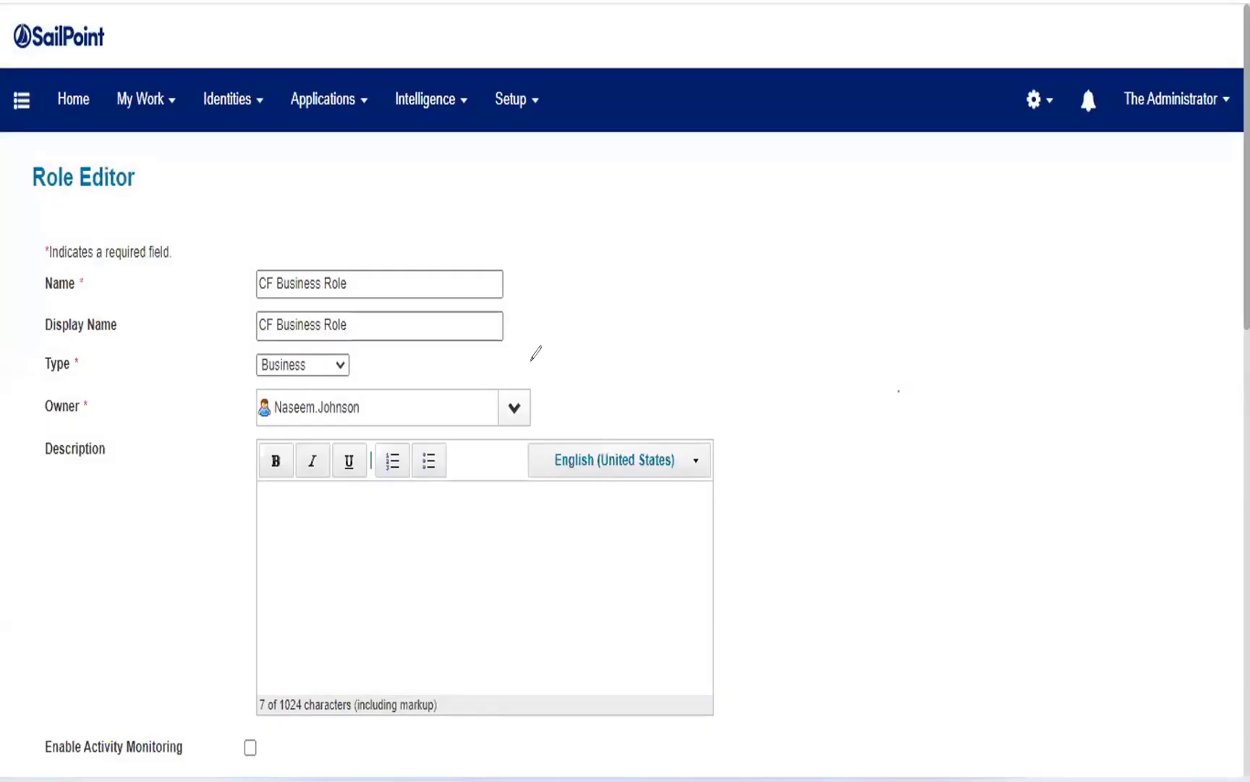
pyautogui.scroll(-10, 527, 466)
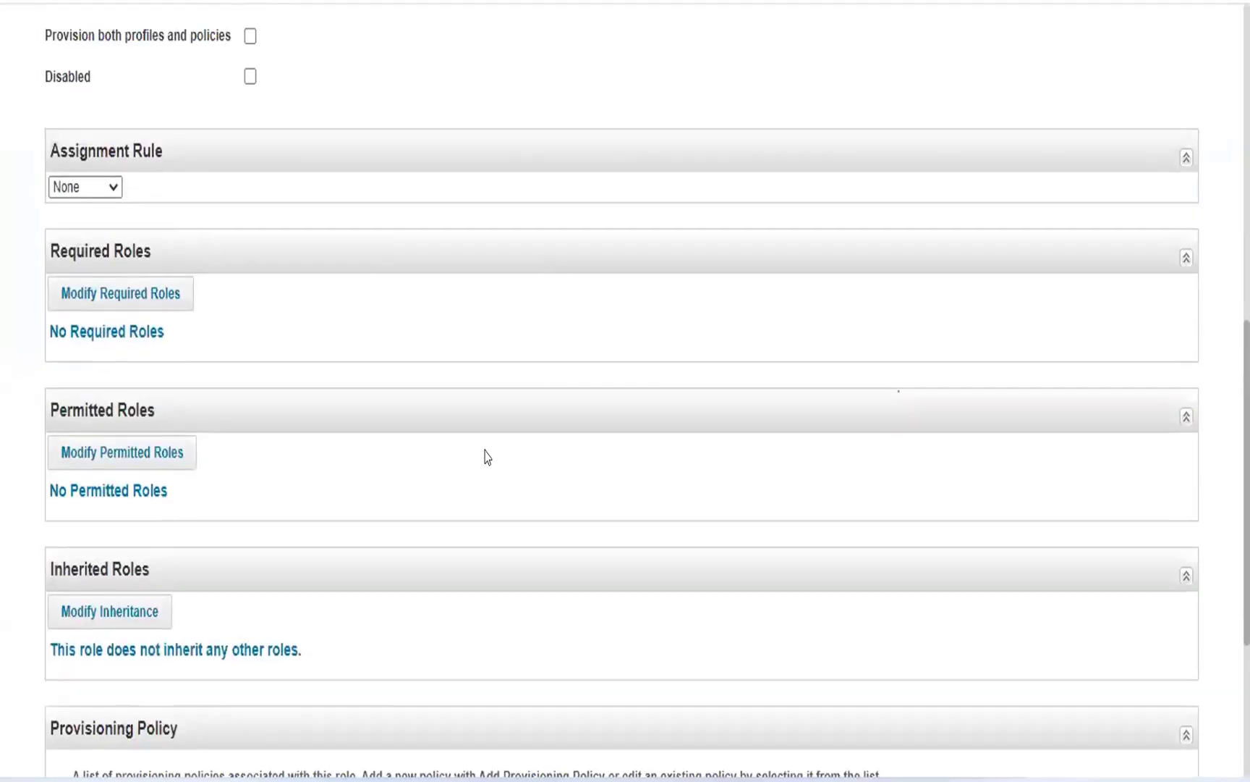
pyautogui.scroll(-2, 487, 456)
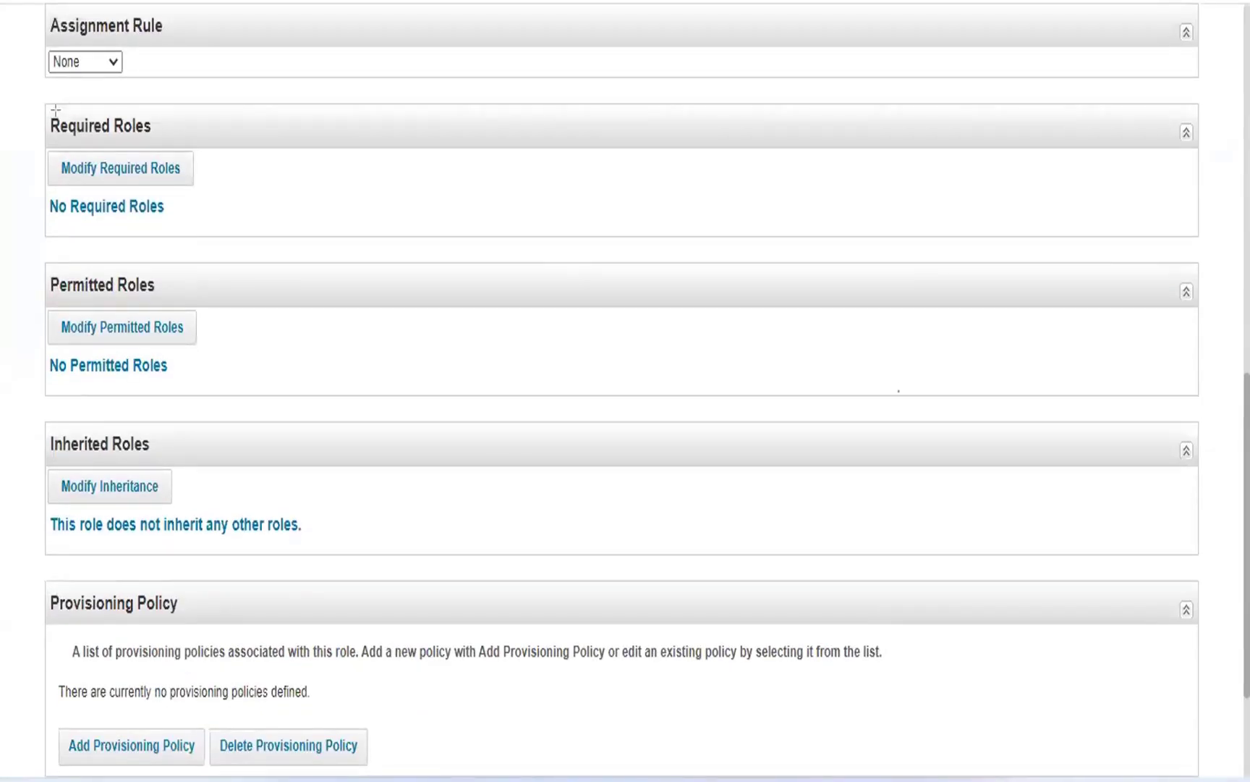
pyautogui.moveTo(48, 102)
pyautogui.mouseDown()
pyautogui.moveTo(218, 282)
pyautogui.moveTo(548, 438)
pyautogui.moveTo(1117, 438)
pyautogui.moveTo(1208, 419)
pyautogui.moveTo(1191, 409)
pyautogui.mouseUp()
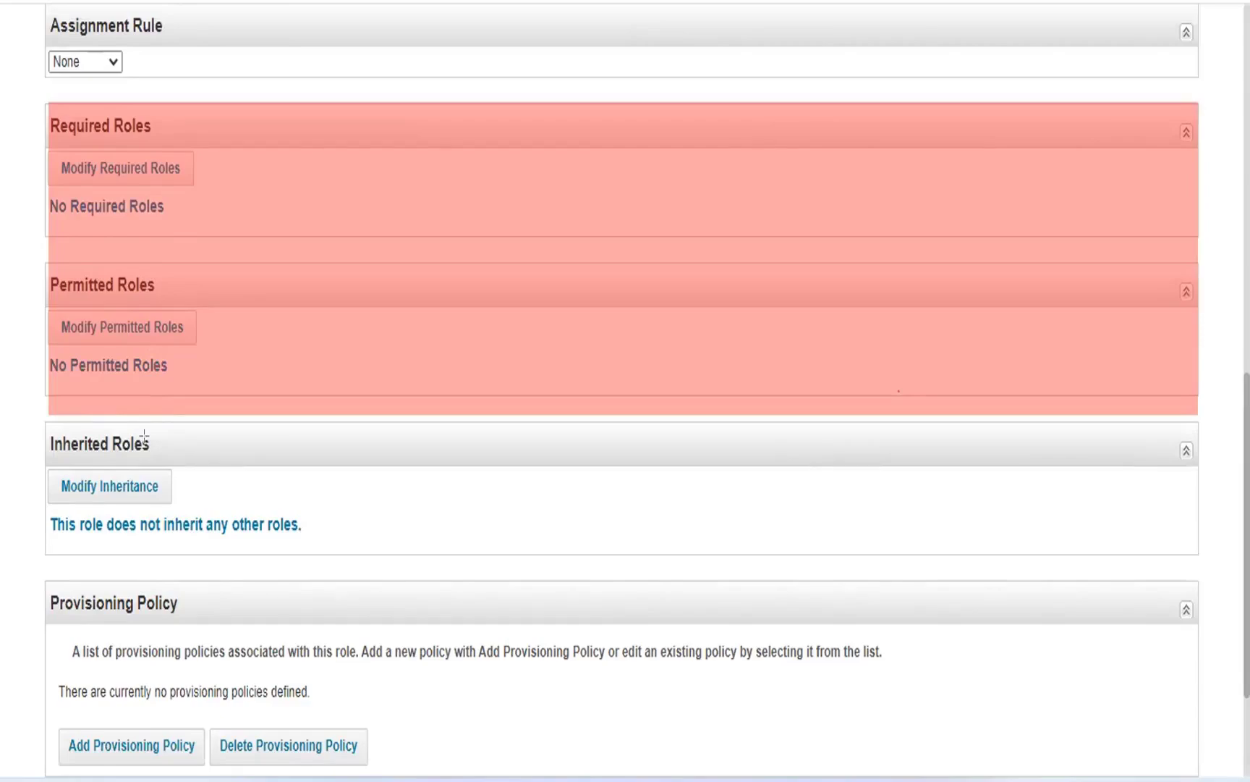
pyautogui.moveTo(44, 579); pyautogui.dragTo(545, 773)
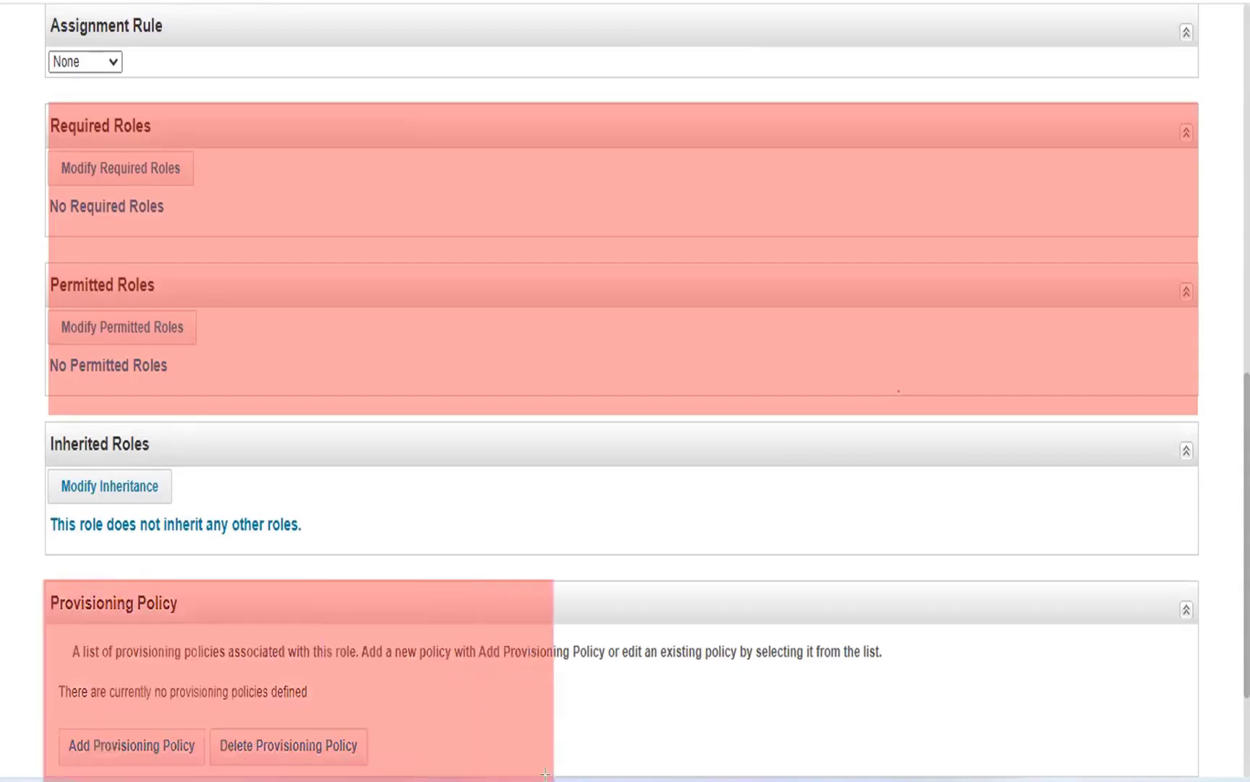
pyautogui.moveTo(545, 773); pyautogui.dragTo(554, 776)
pyautogui.click(799, 67)
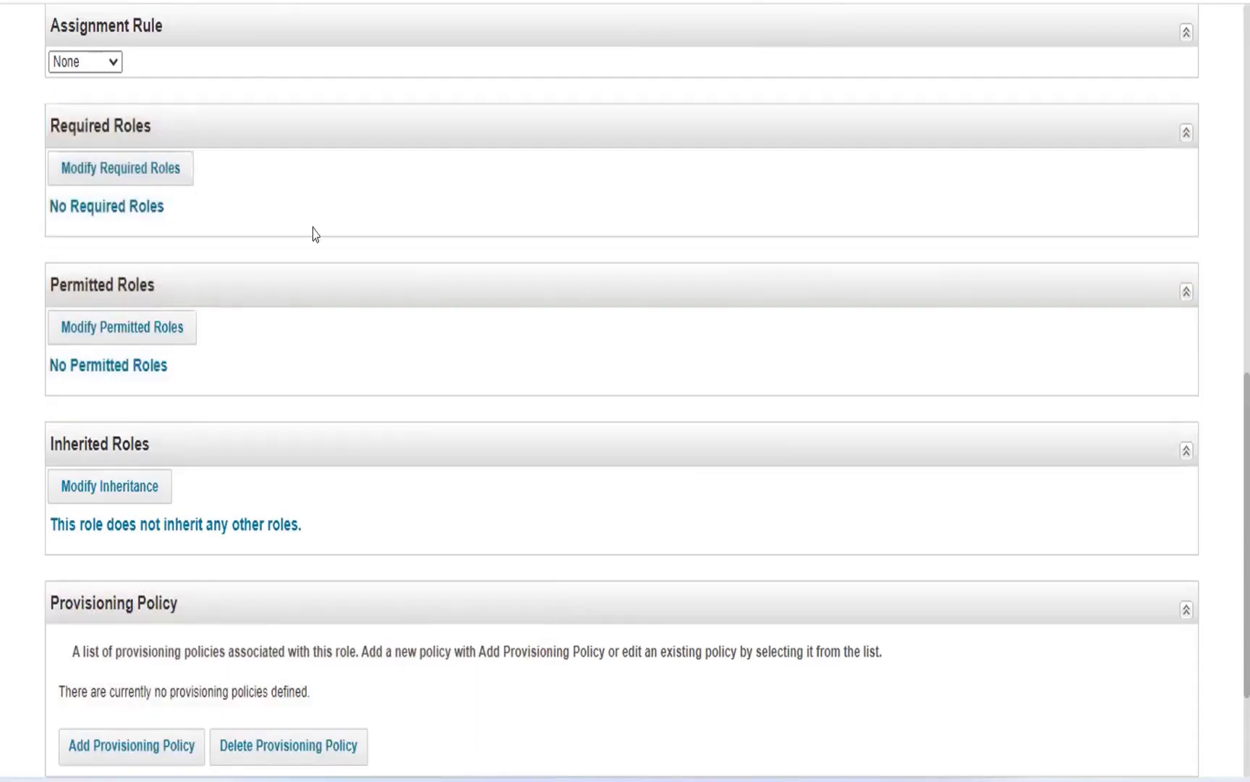
pyautogui.scroll(12, 315, 235)
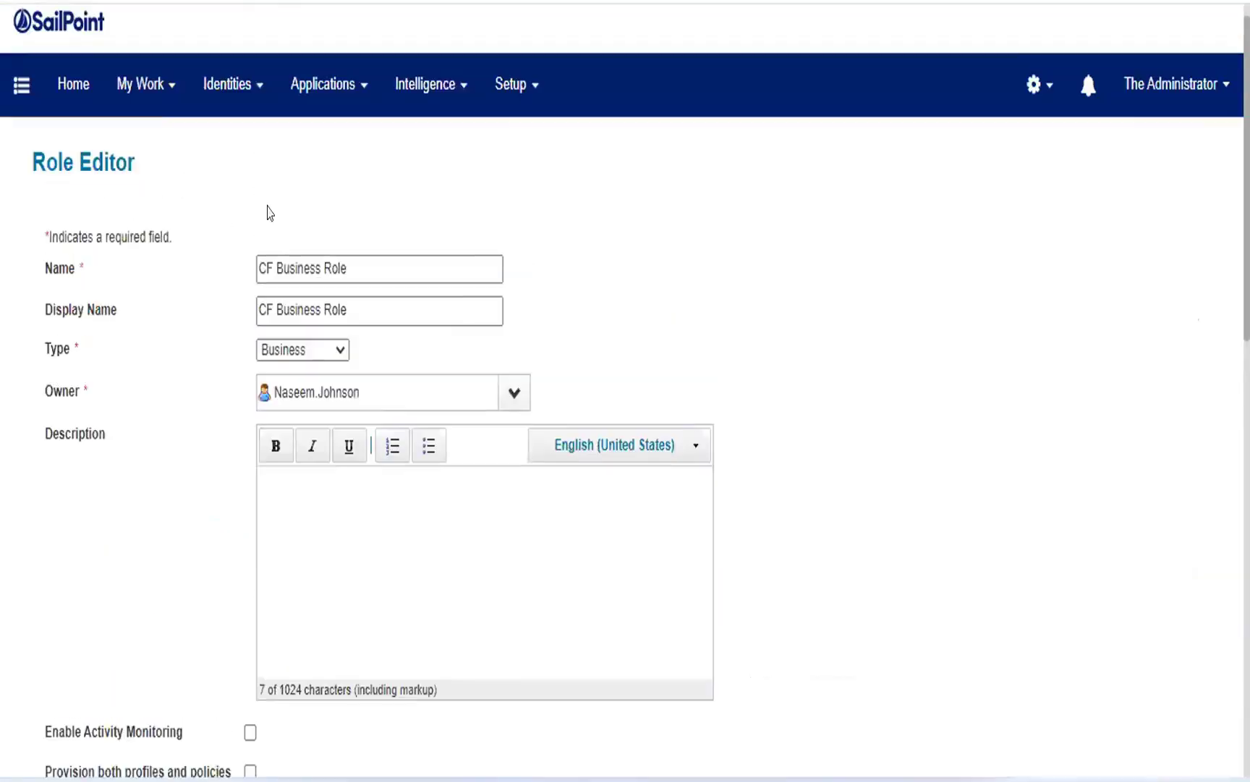
# Start an access request from the home page for the fourth listed user and proceed to managing access.
pyautogui.click(77, 97)
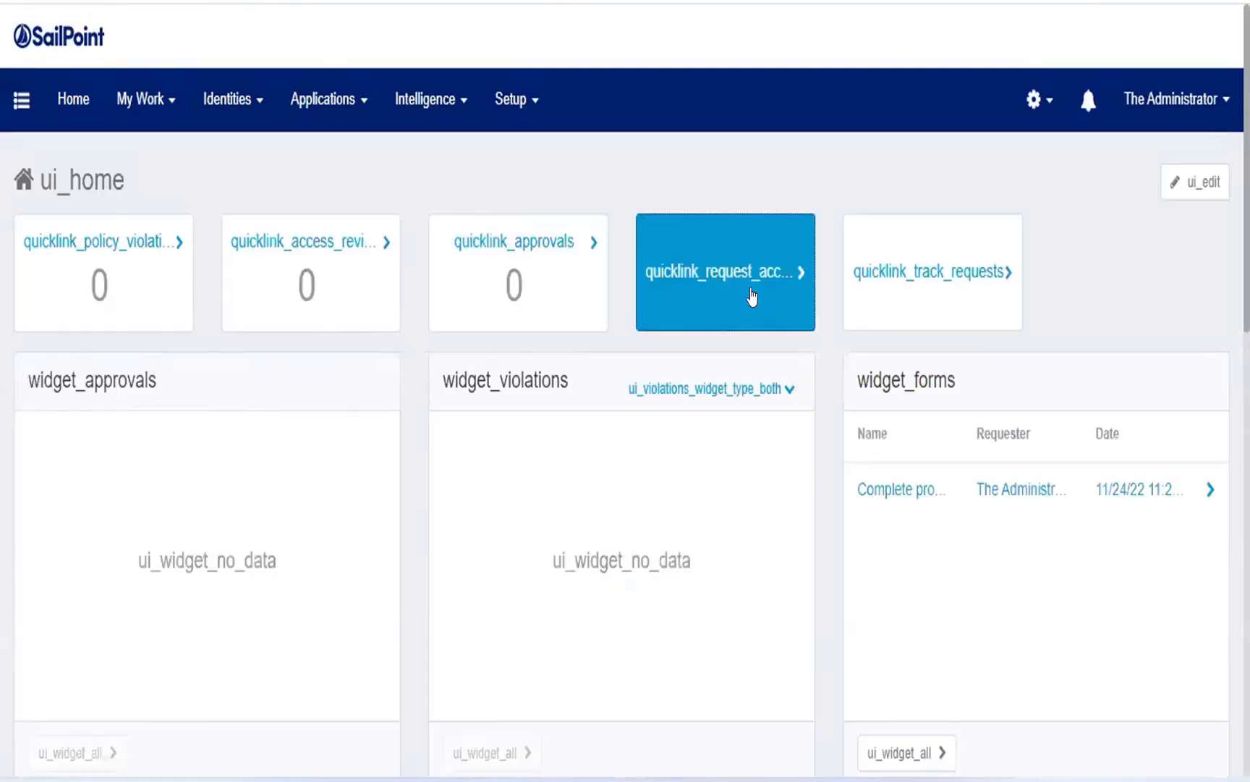
pyautogui.click(748, 297)
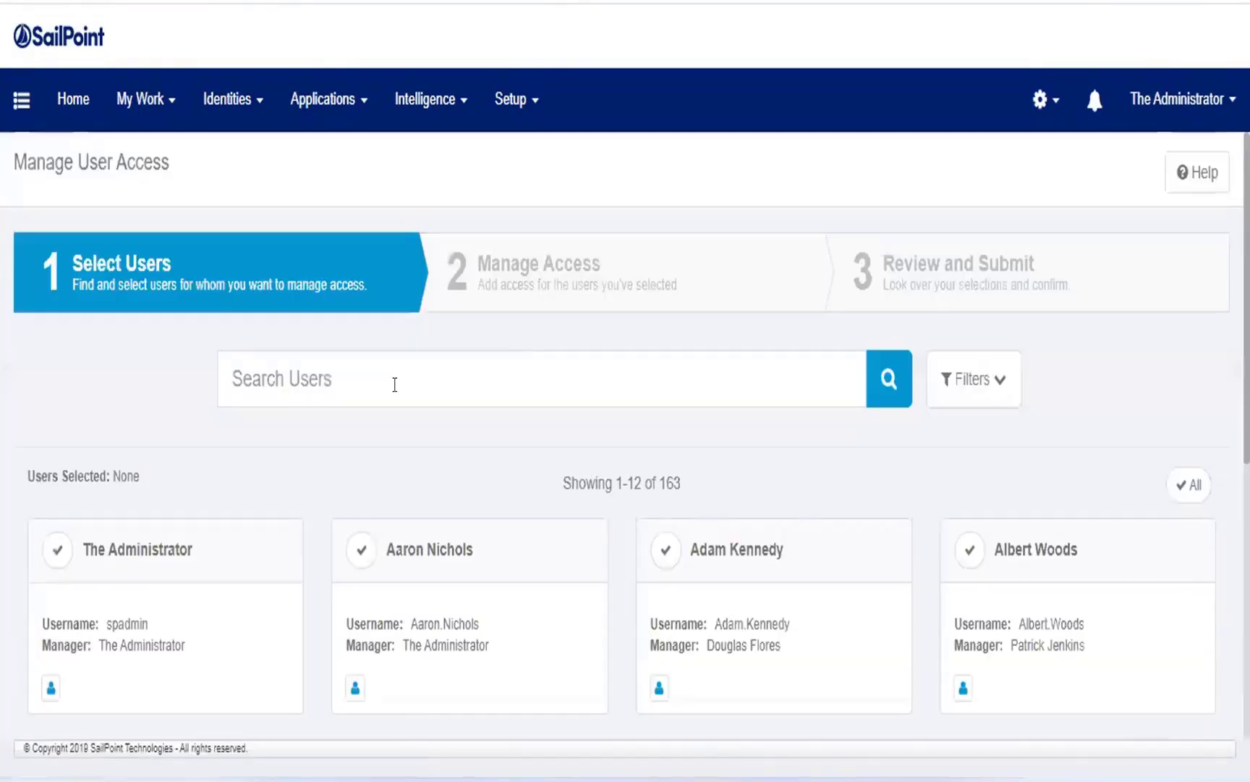
pyautogui.scroll(-2, 655, 425)
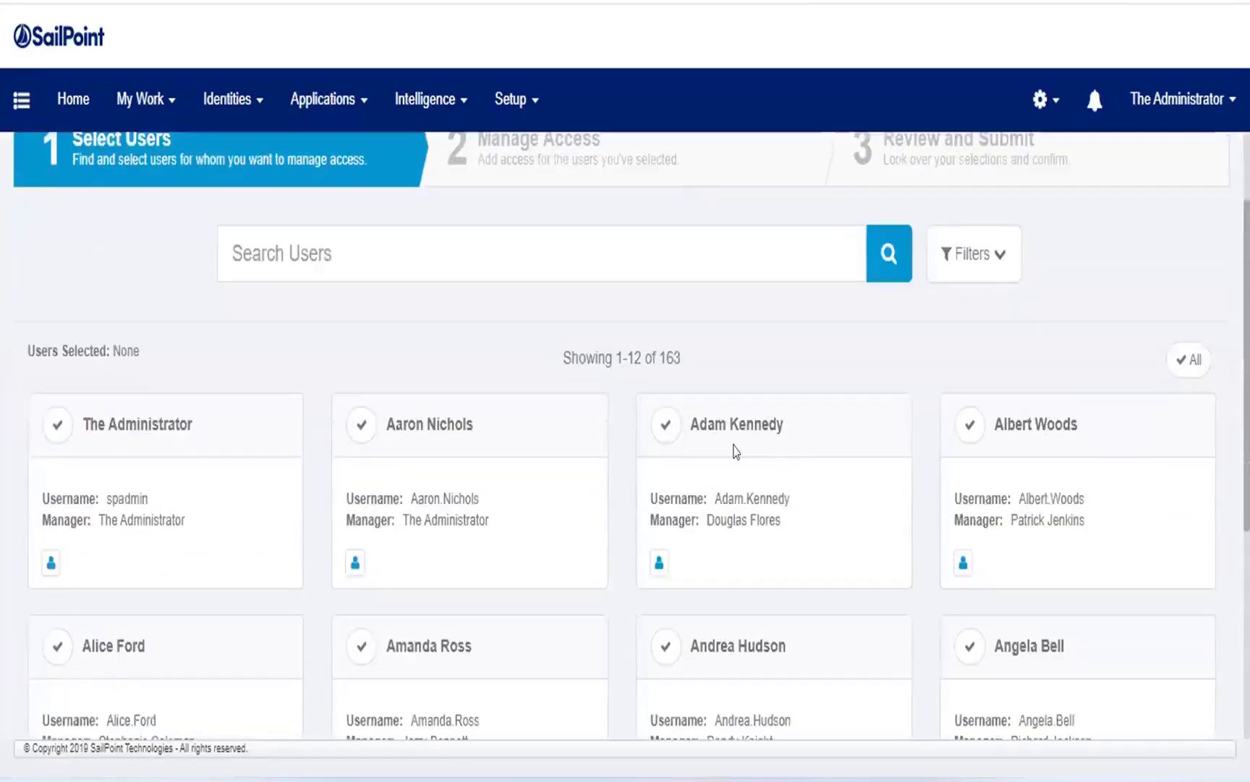
pyautogui.click(970, 427)
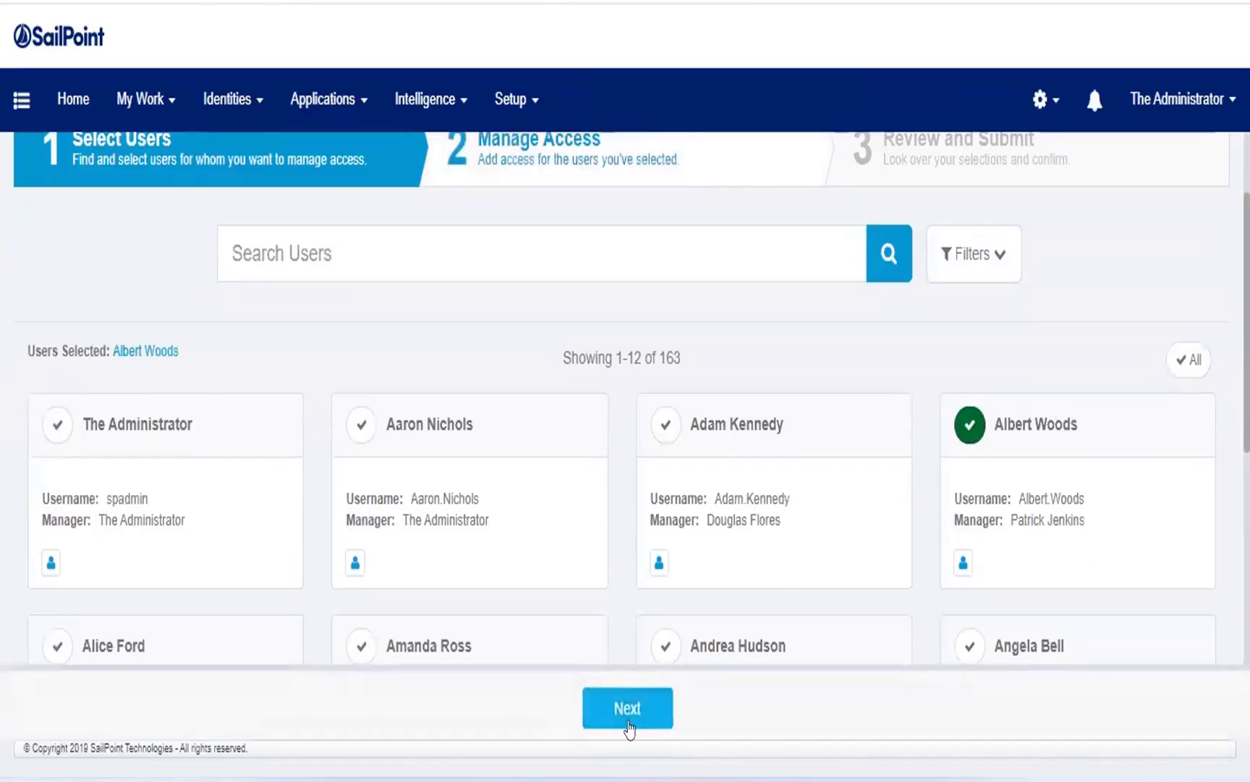
pyautogui.click(628, 724)
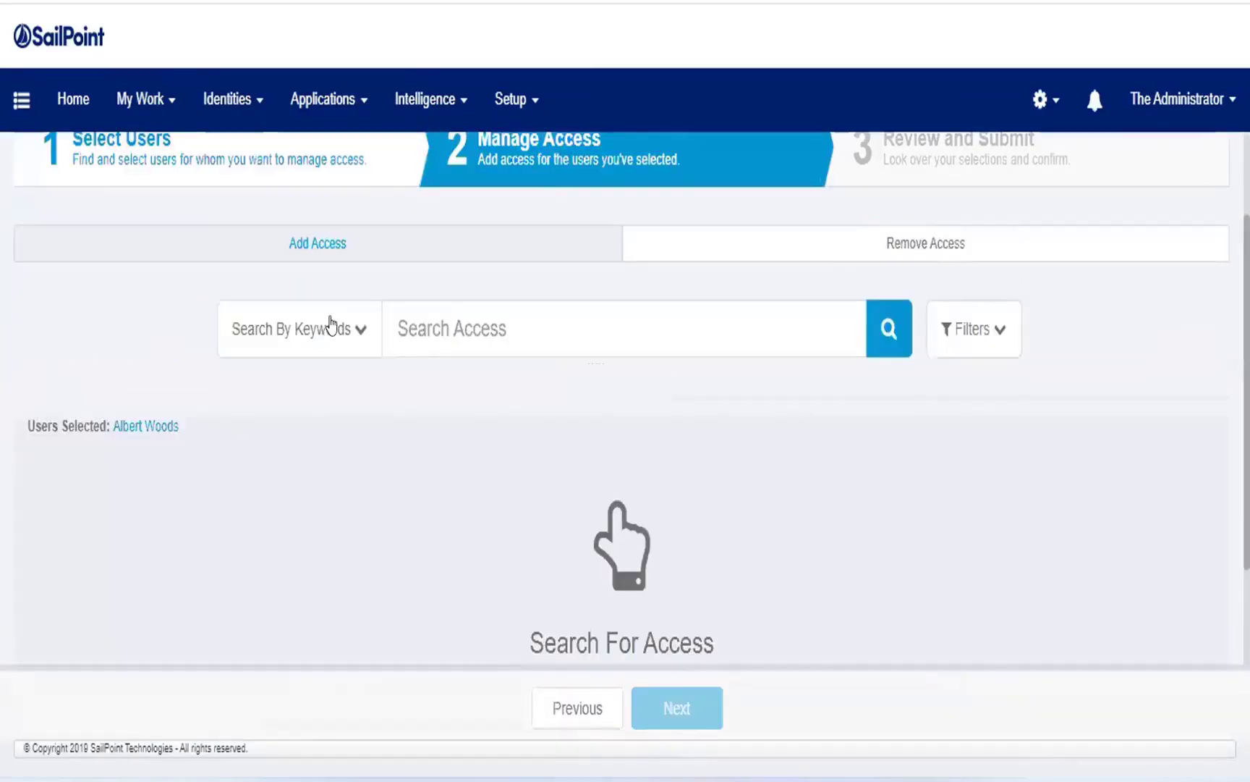
# Search the available access for "acc" and review the matching roles and entitlements.
pyautogui.click(421, 317)
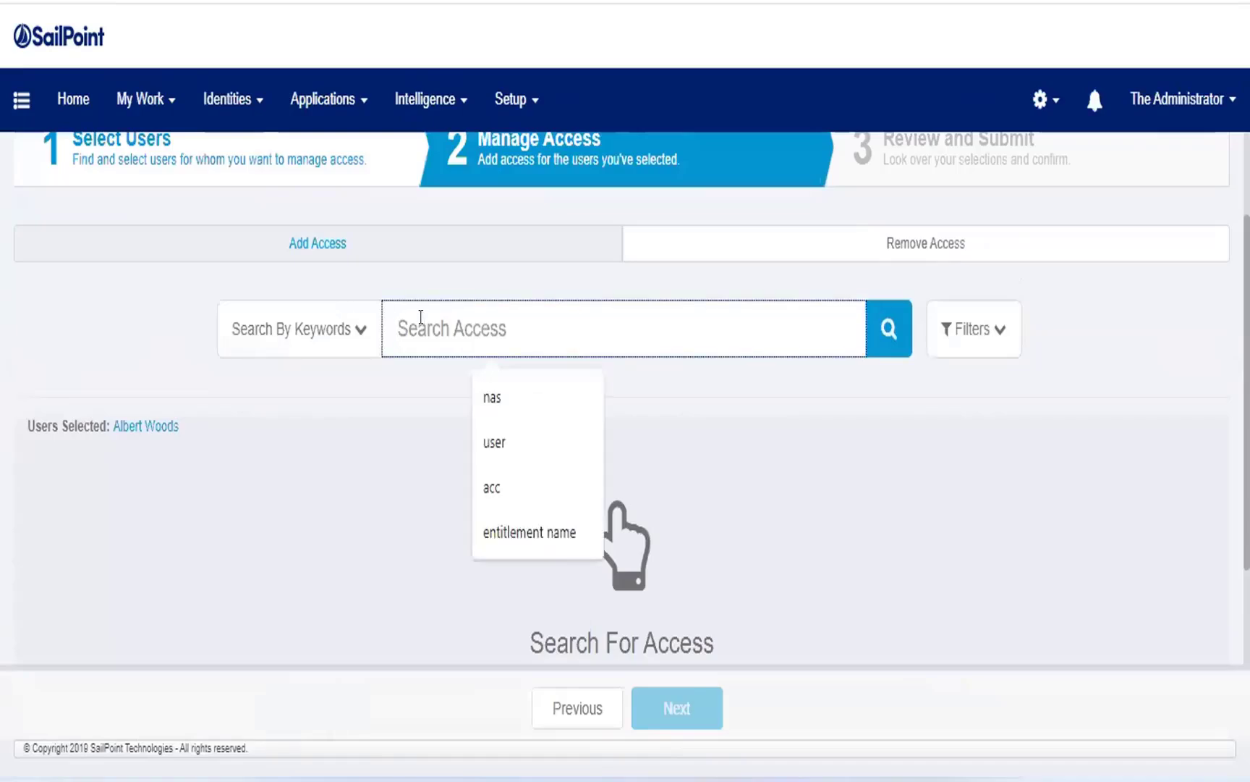
pyautogui.write('acc')
pyautogui.press('Return')
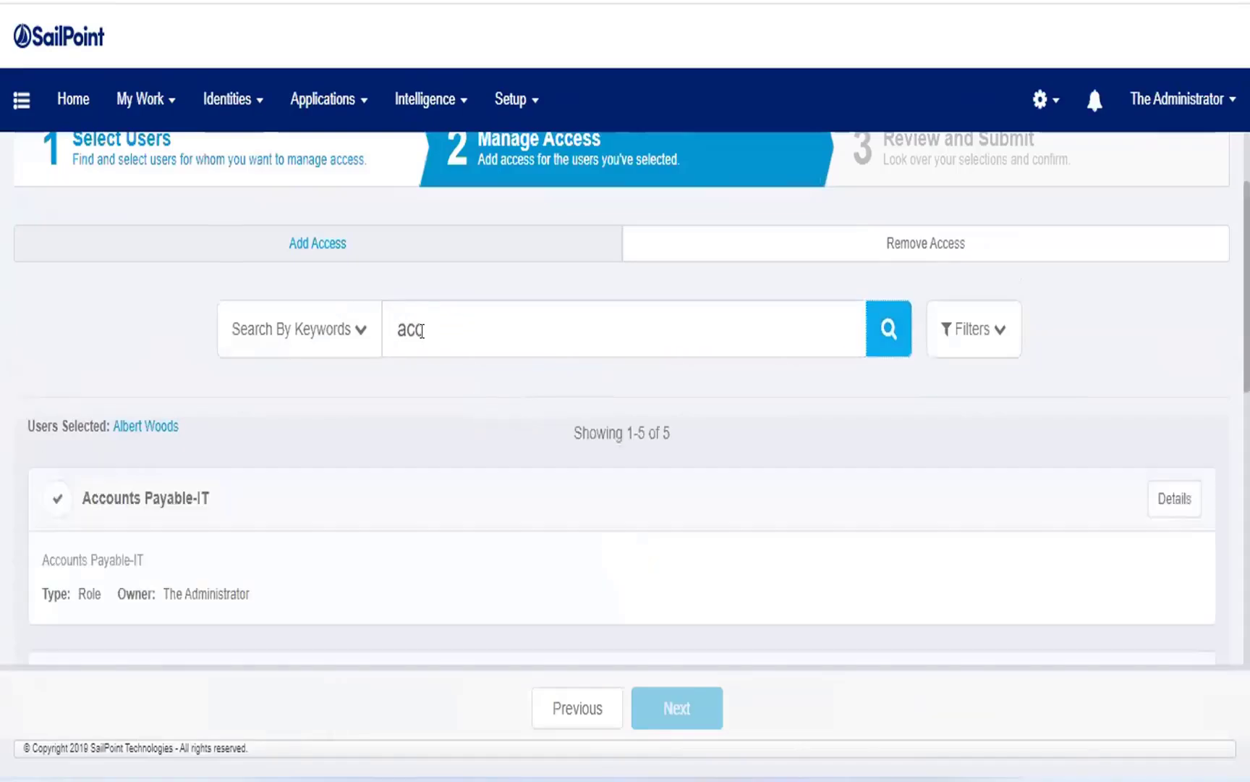
pyautogui.scroll(-9, 369, 414)
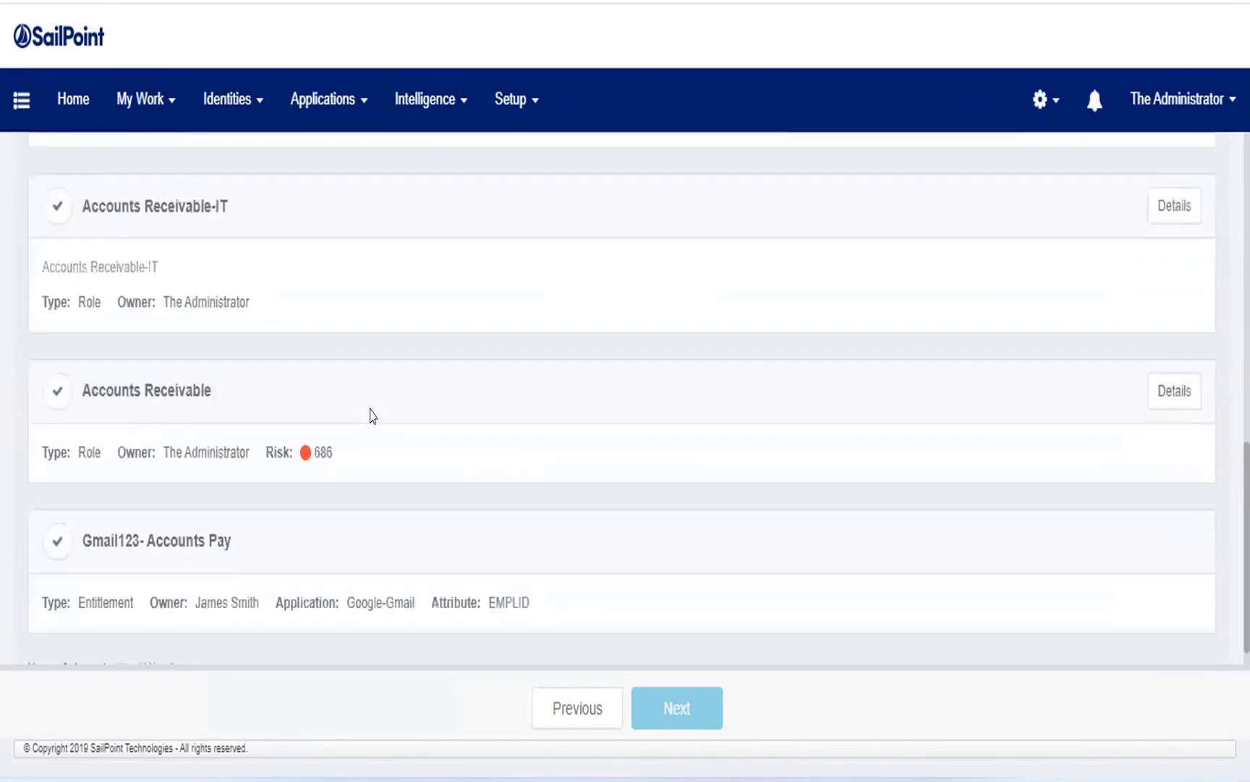
pyautogui.scroll(-1, 370, 415)
pyautogui.scroll(9, 388, 393)
# Search the available access for "nas", select the Biz Role and expand its optional roles.
pyautogui.moveTo(508, 368); pyautogui.dragTo(286, 385)
pyautogui.write('nas')
pyautogui.press('Return')
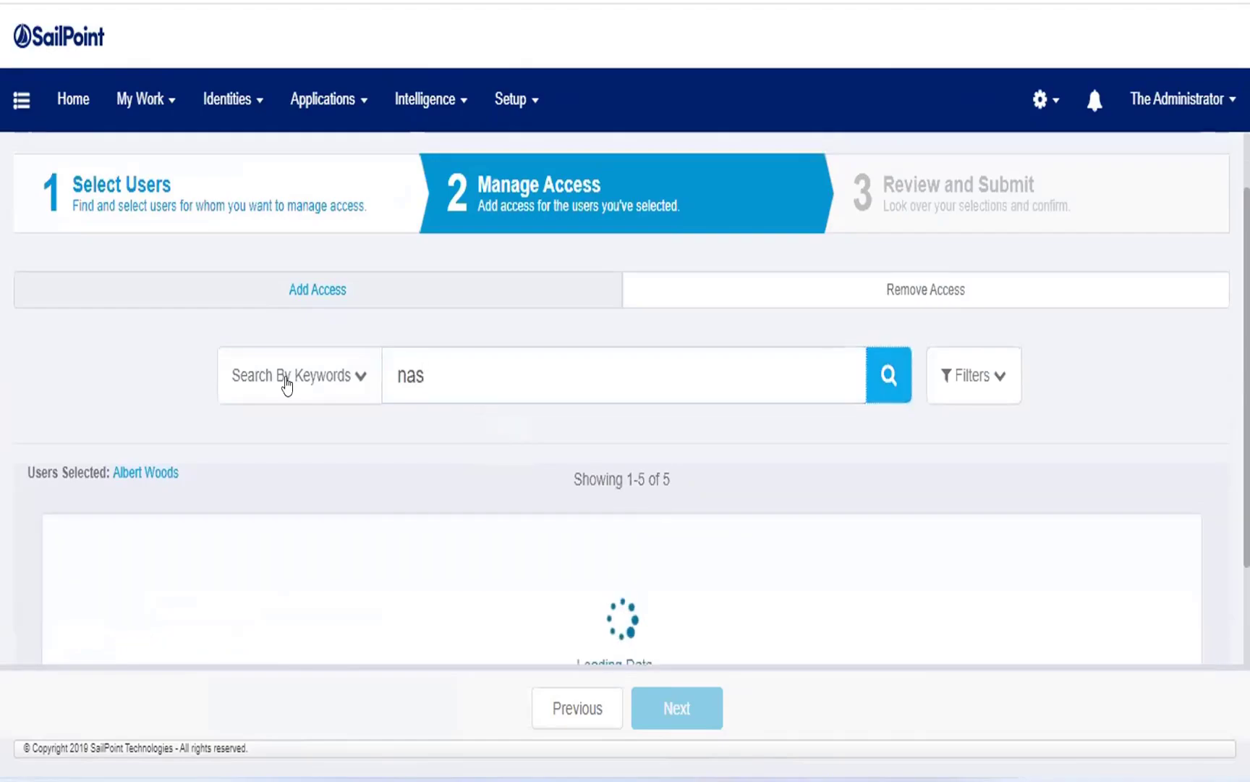
pyautogui.scroll(-3, 293, 446)
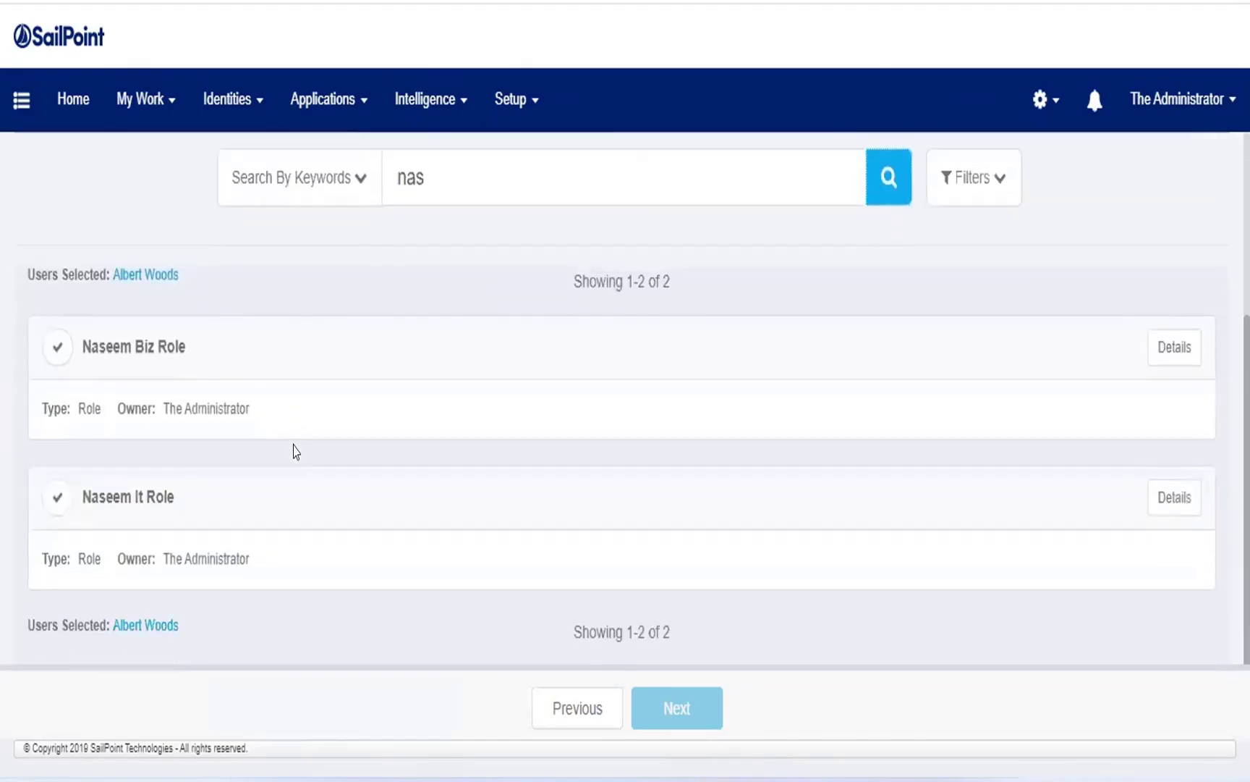
pyautogui.click(59, 348)
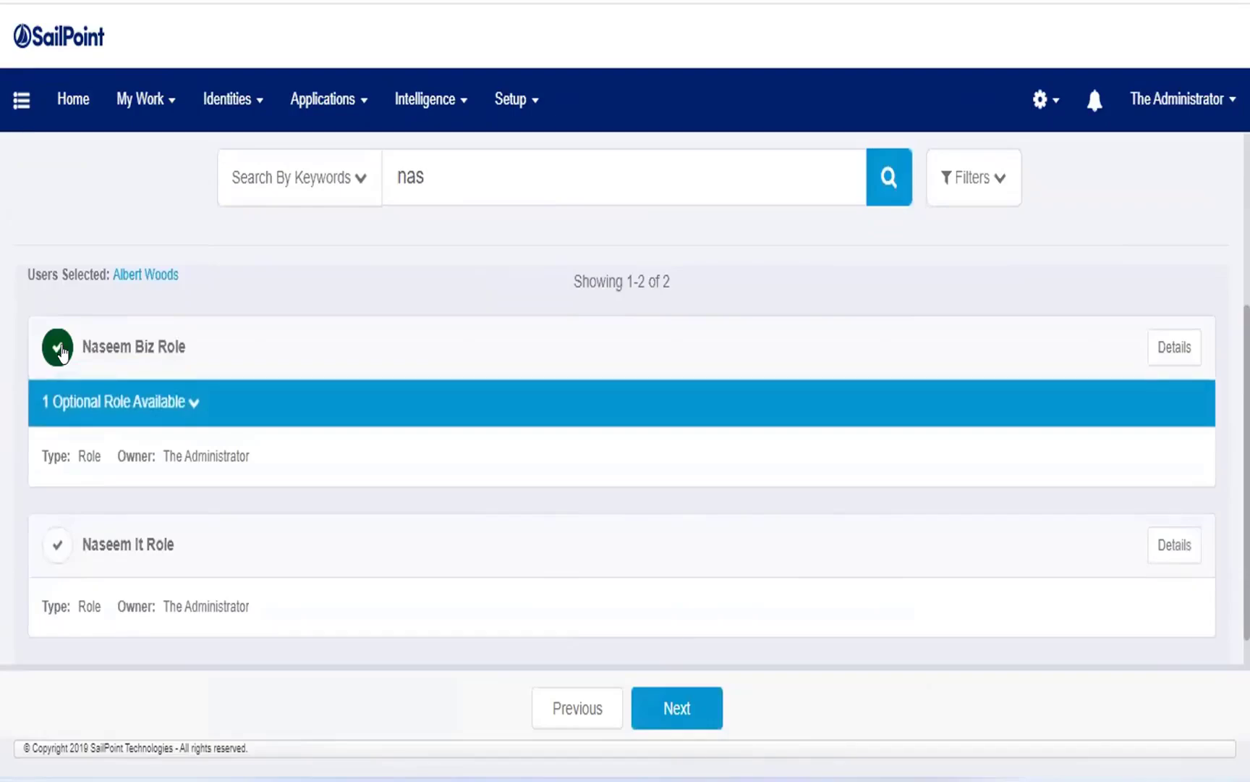
pyautogui.click(192, 405)
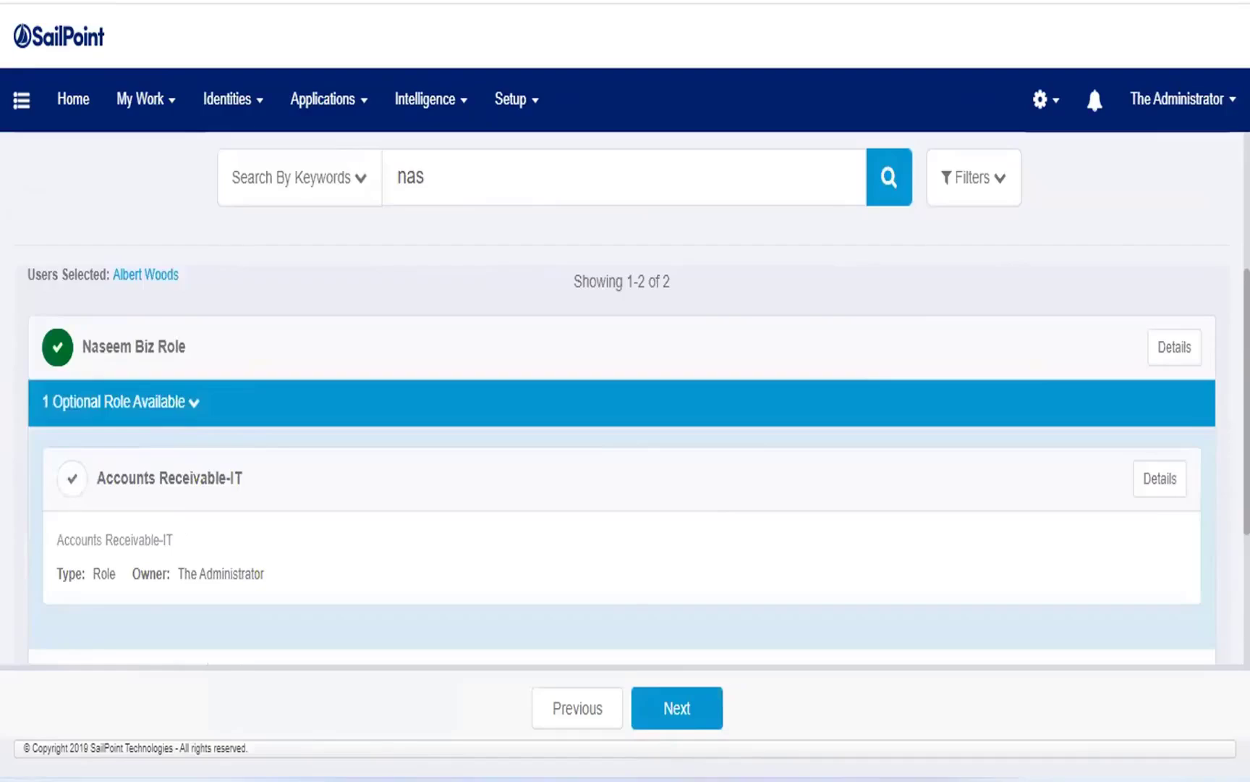
# Leave the access request without saving and open role management.
pyautogui.hotkey('alt', 'Left')
pyautogui.click(505, 105)
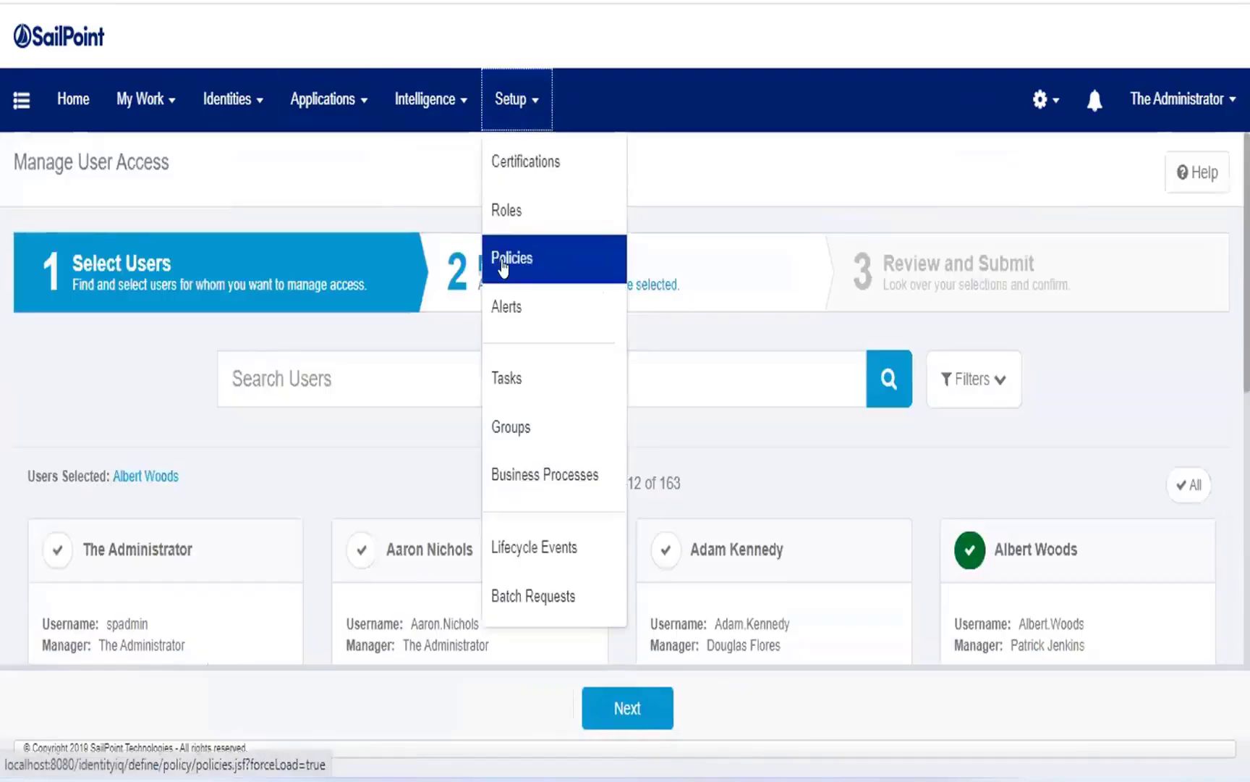
pyautogui.click(508, 212)
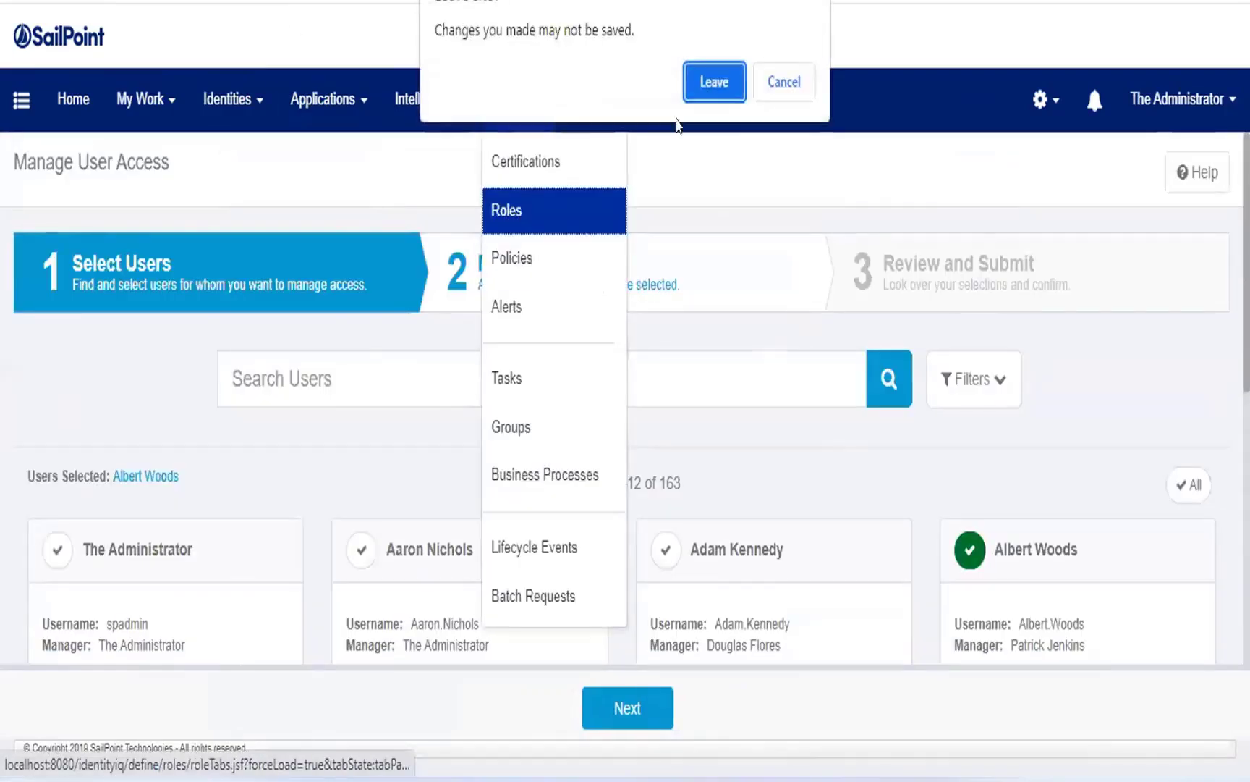
pyautogui.click(723, 85)
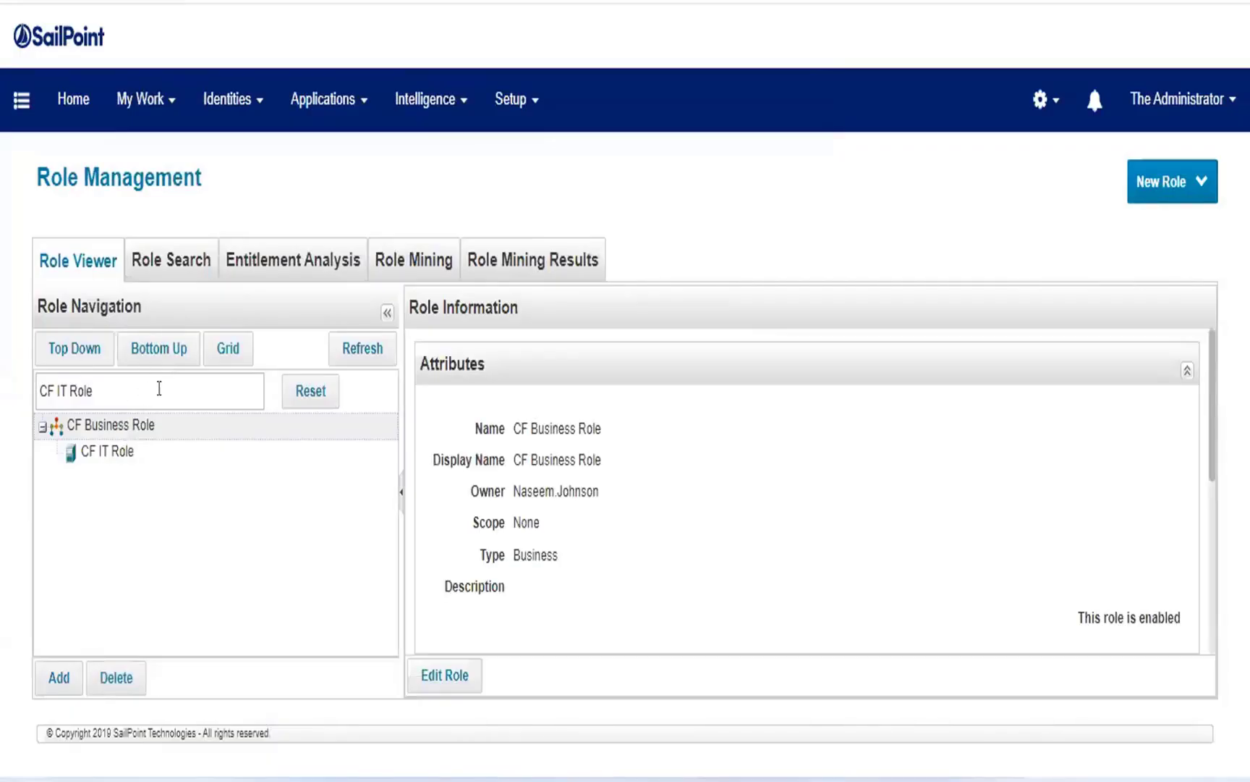
# Replace the role search with the first name used in the requested Biz Role and select that business role.
pyautogui.moveTo(160, 388); pyautogui.dragTo(1, 391)
pyautogui.press('BackSpace')
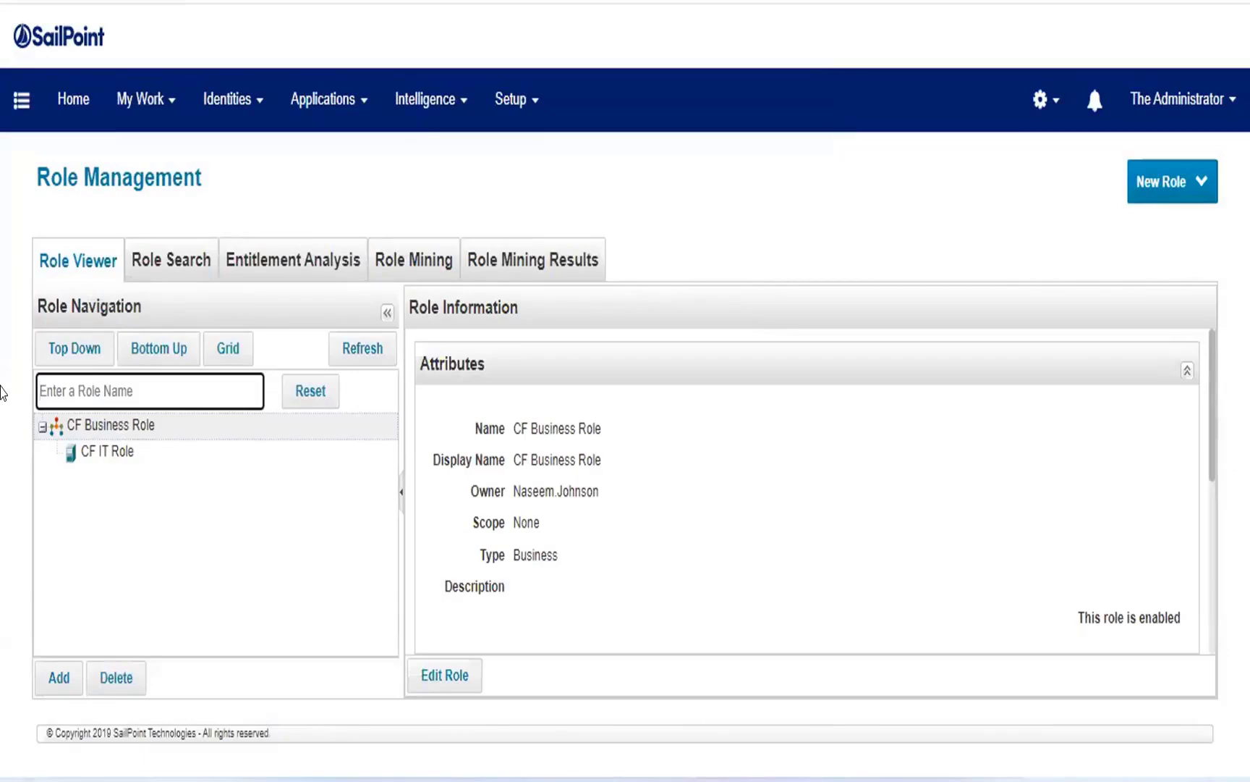
pyautogui.write('naseem')
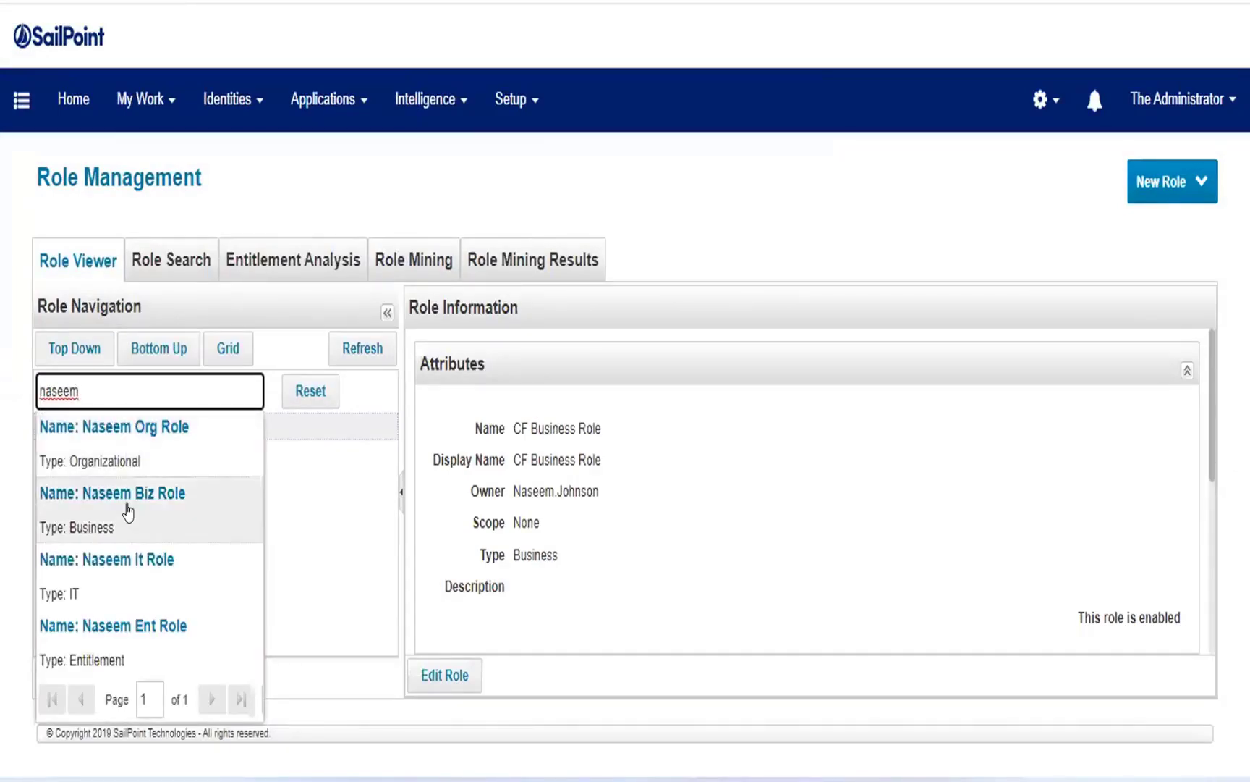
pyautogui.click(128, 510)
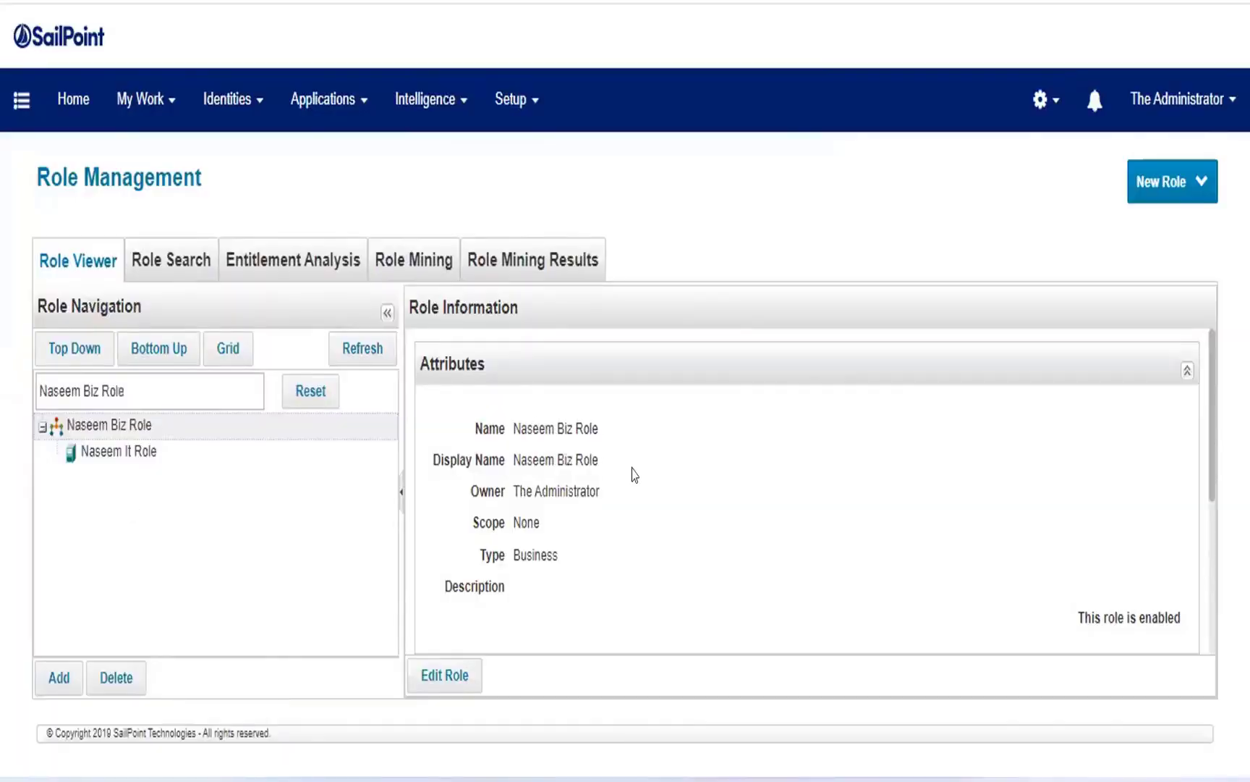
# Expand and examine the required roles and permitted roles of the selected Biz Role.
pyautogui.scroll(-4, 635, 475)
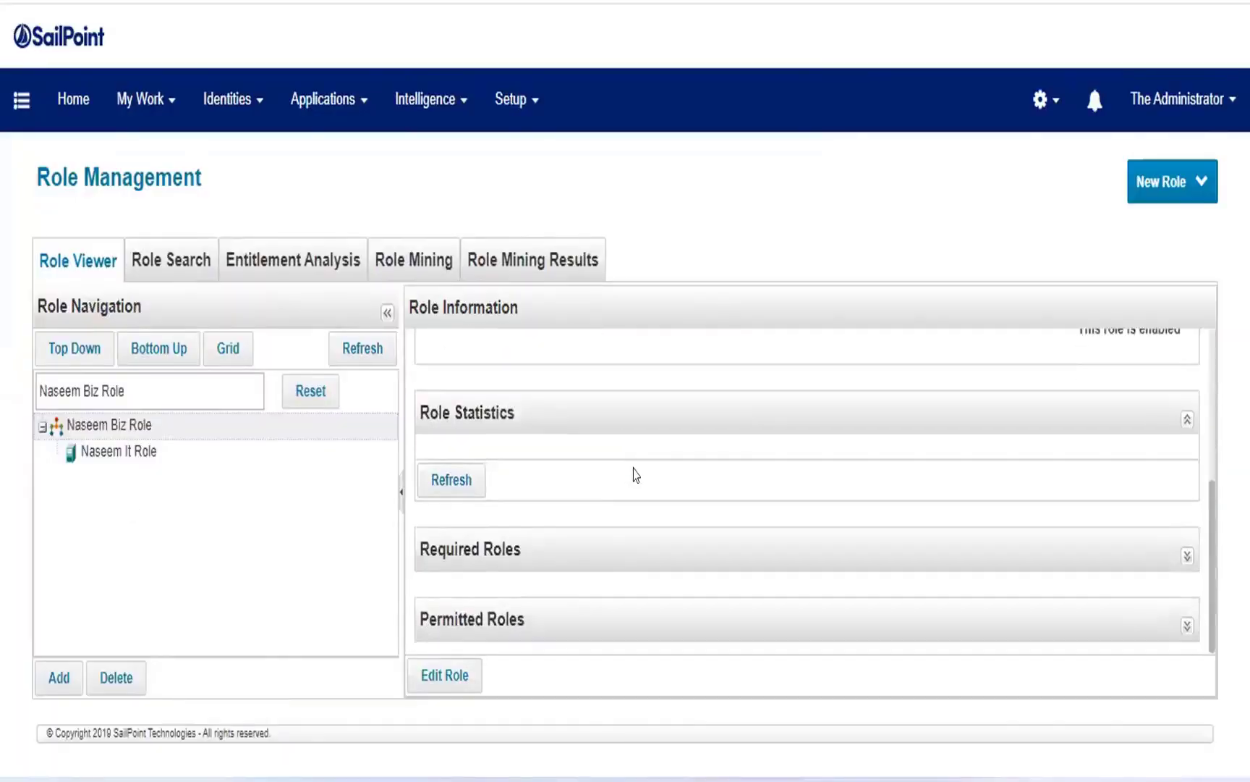
pyautogui.click(1187, 553)
pyautogui.scroll(-2, 1200, 535)
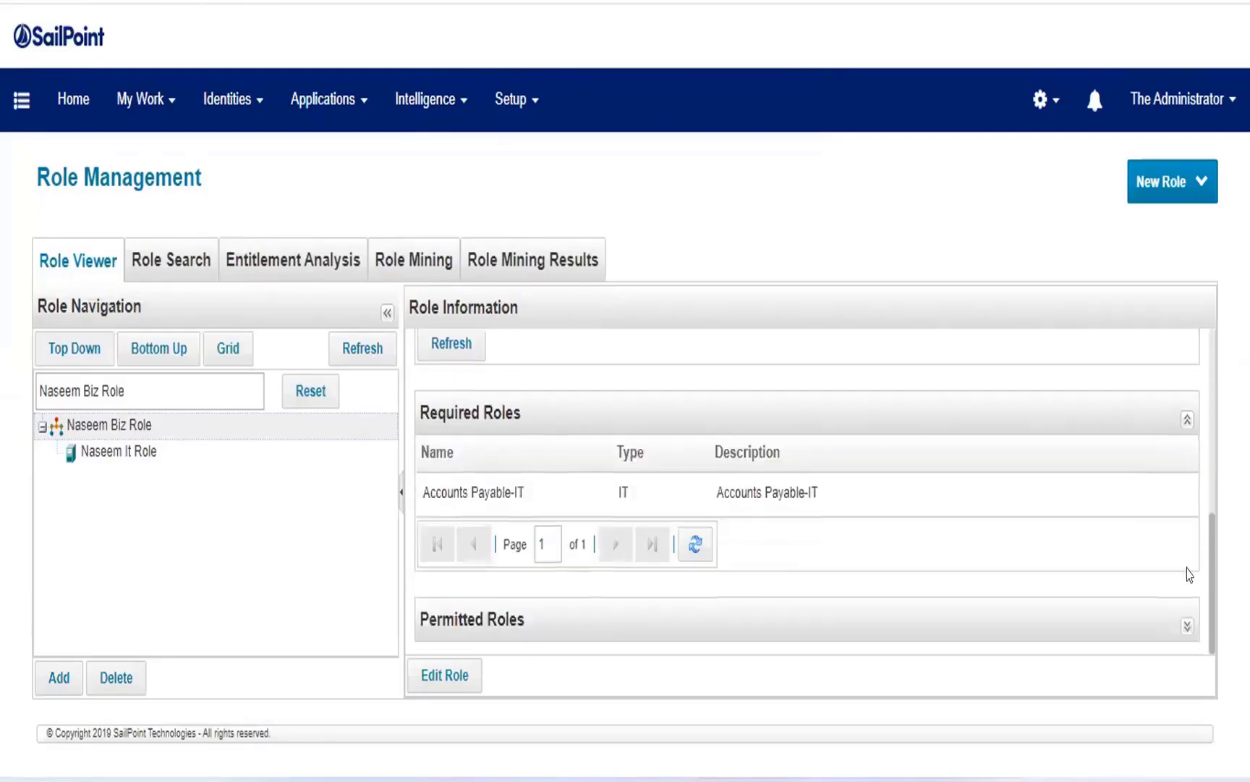
pyautogui.click(1188, 626)
pyautogui.scroll(-2, 905, 550)
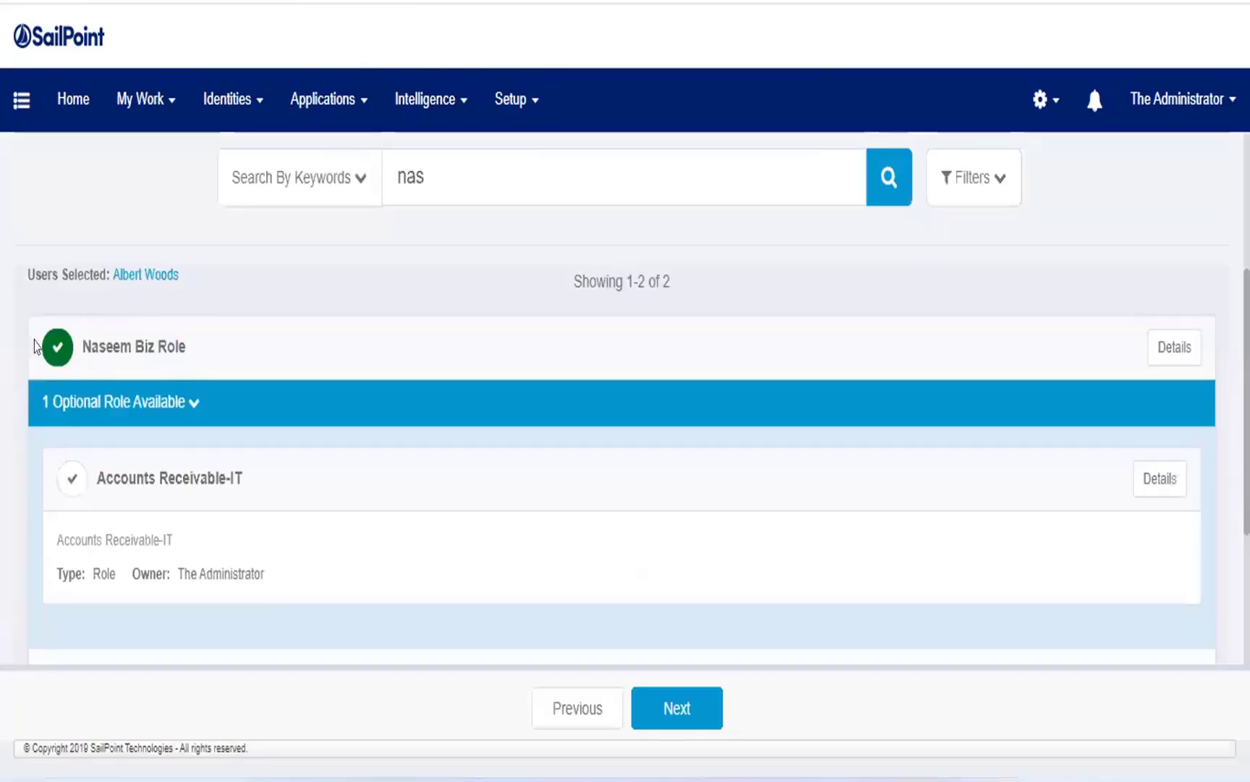
# Reselect the Biz Role in the access request, expand its optional roles and include Accounts Receivable-IT.
pyautogui.click(57, 347)
pyautogui.click(56, 347)
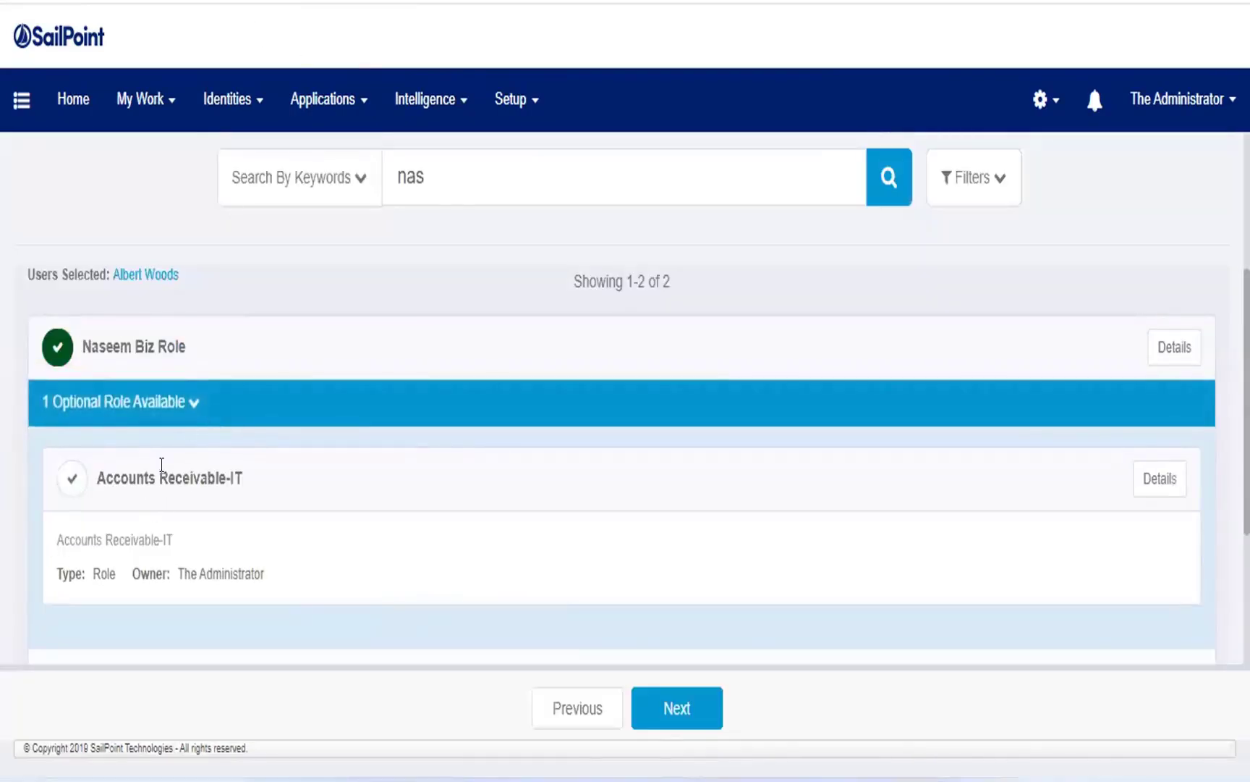
pyautogui.click(192, 403)
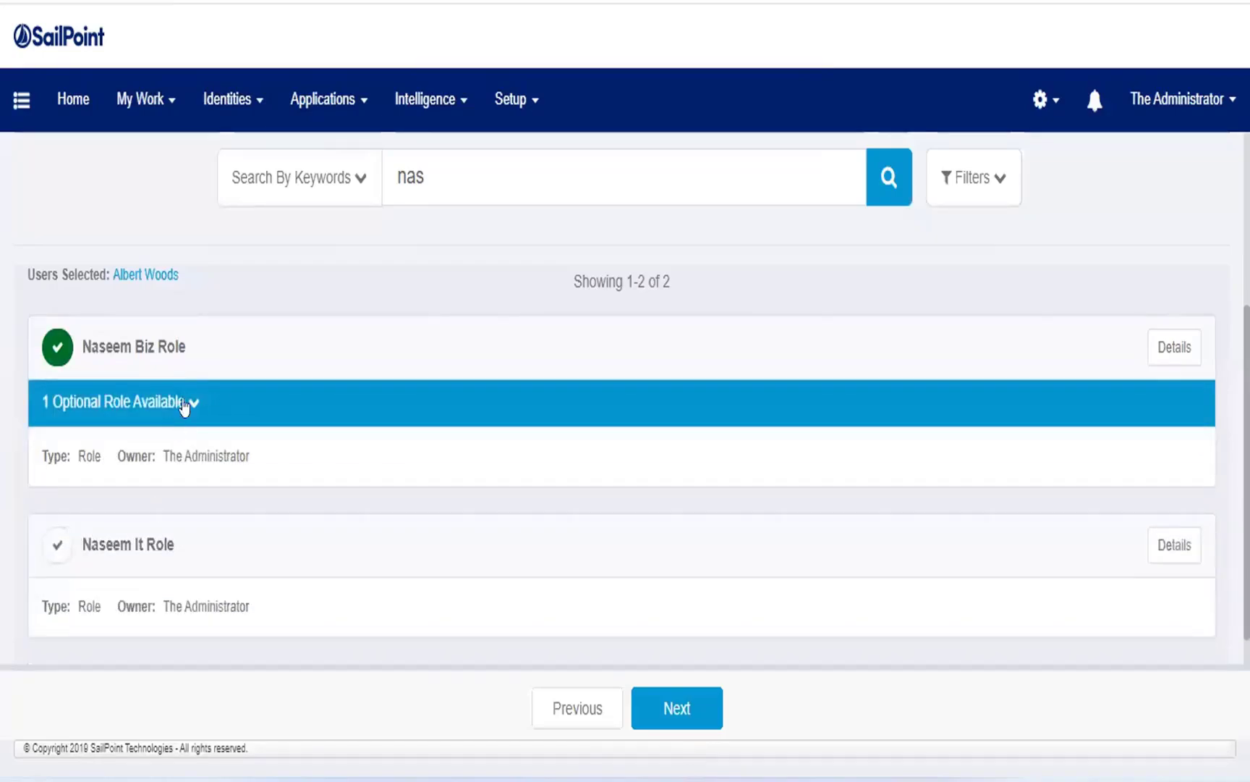
pyautogui.click(185, 403)
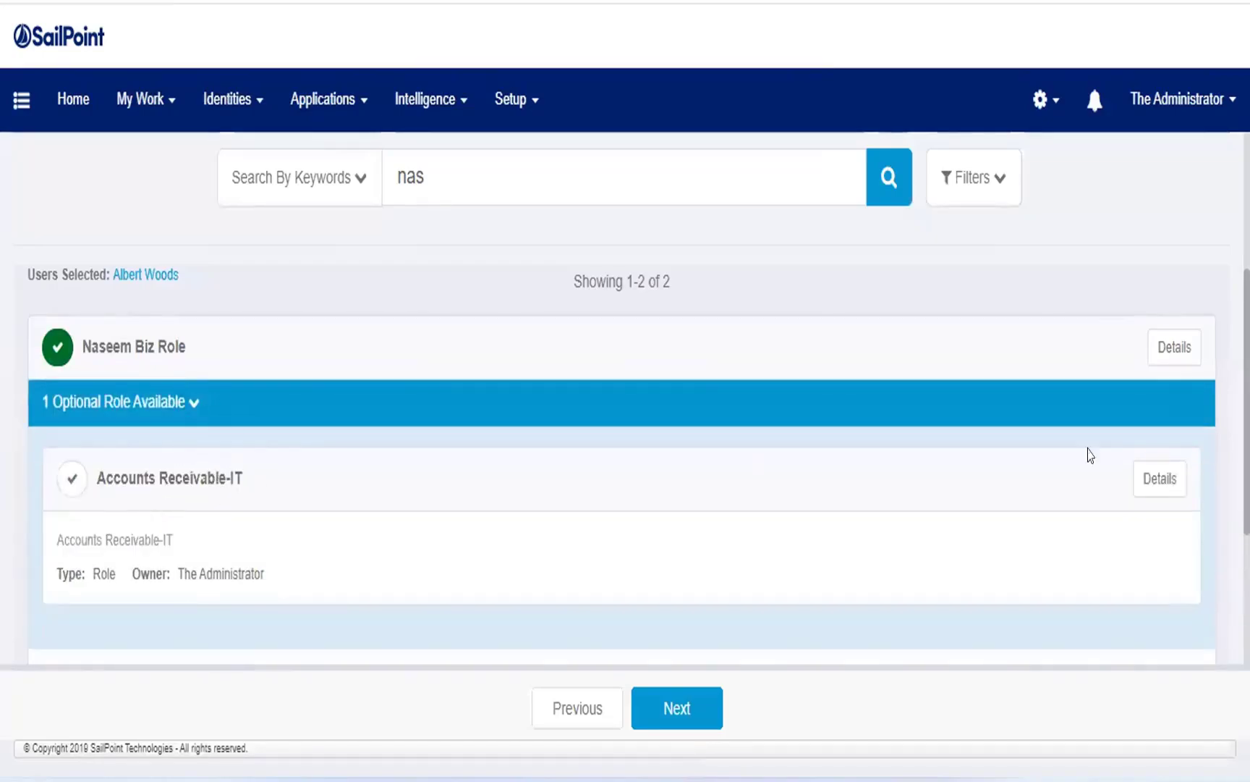
pyautogui.click(72, 478)
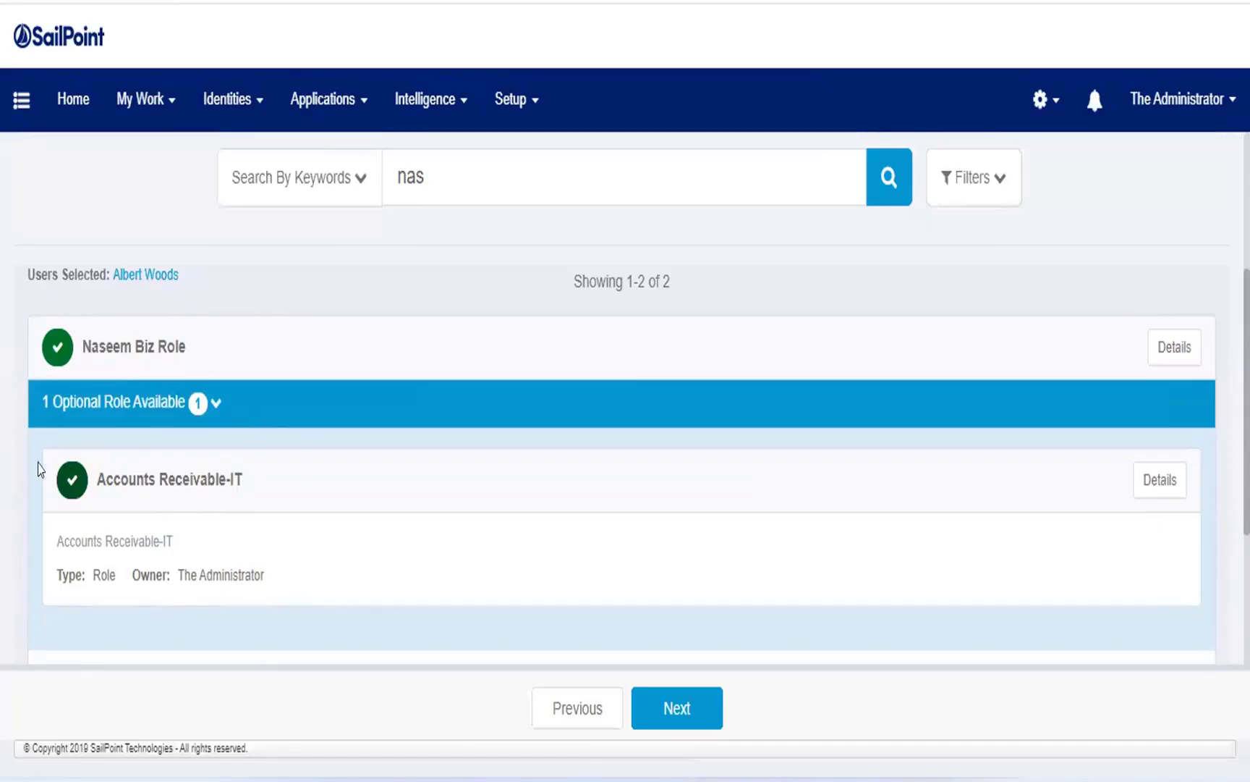
pyautogui.click(71, 483)
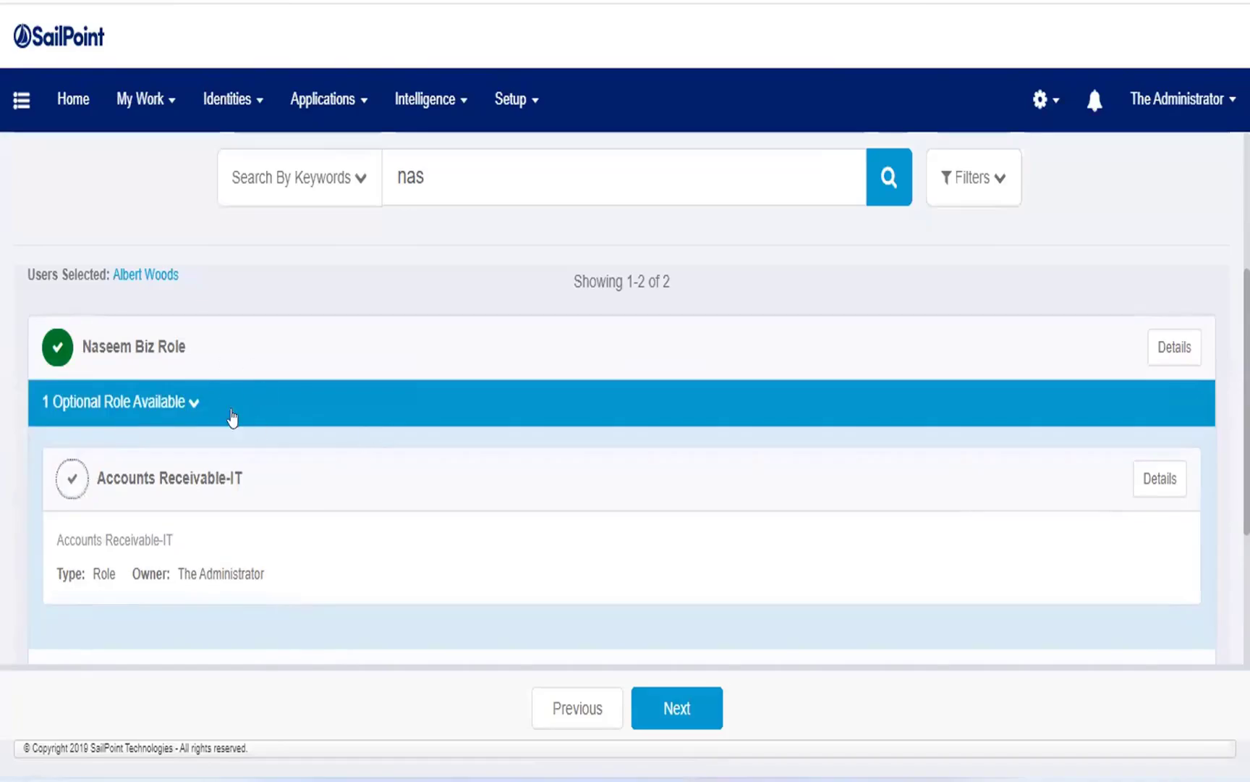
pyautogui.click(70, 478)
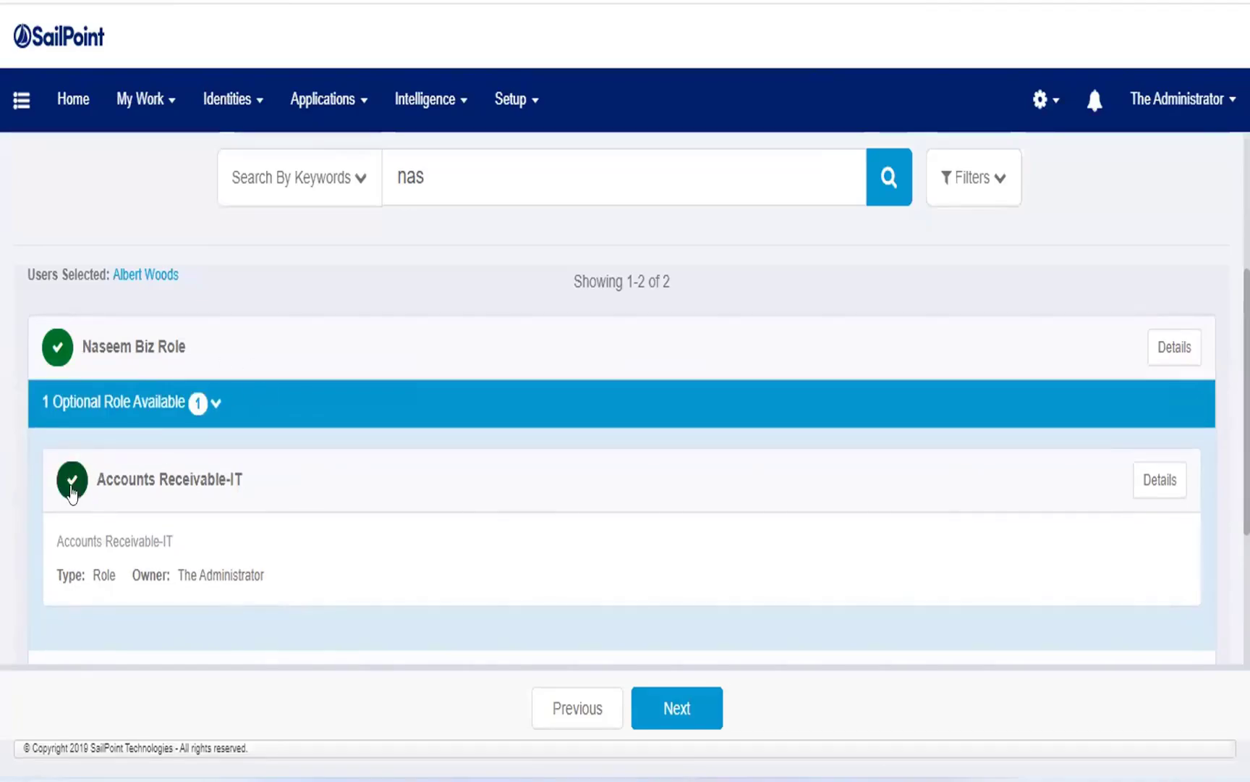
# Exclude the optional Accounts Receivable-IT role and view the allowed roles in the selected Biz Role's details.
pyautogui.click(71, 490)
pyautogui.click(1165, 352)
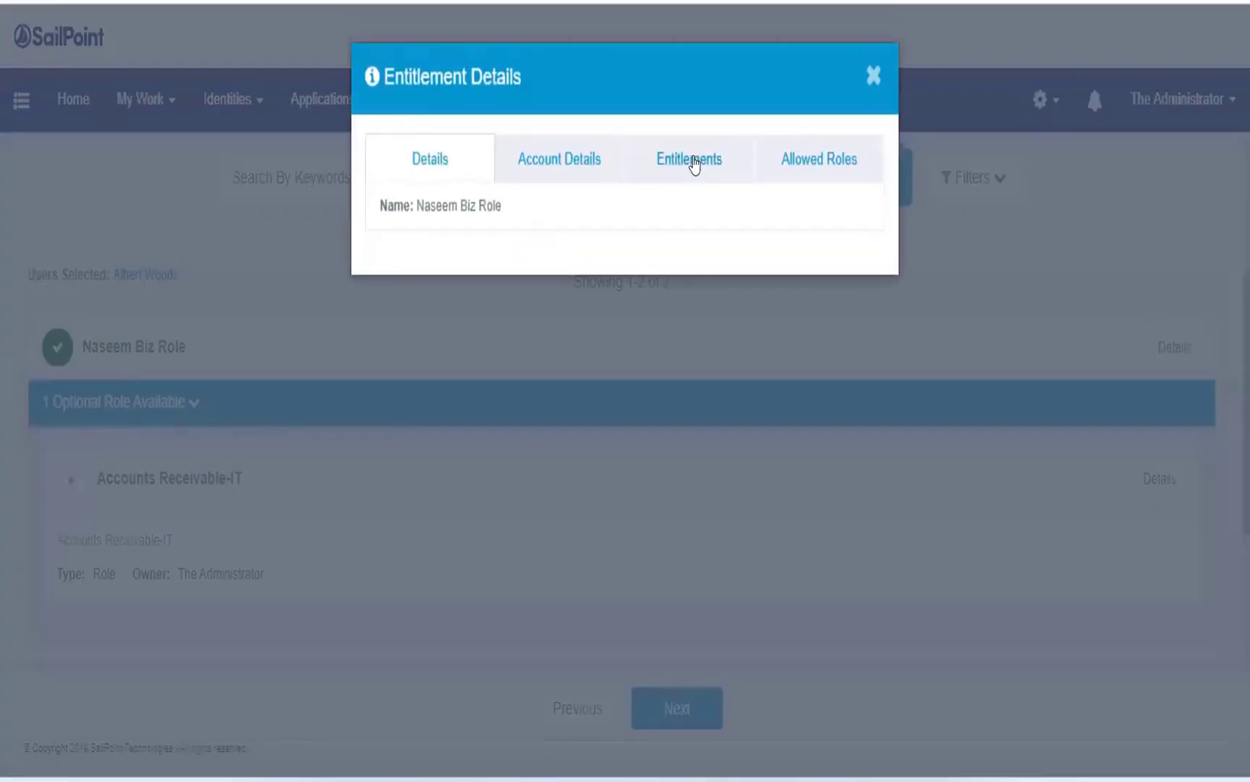
pyautogui.click(845, 155)
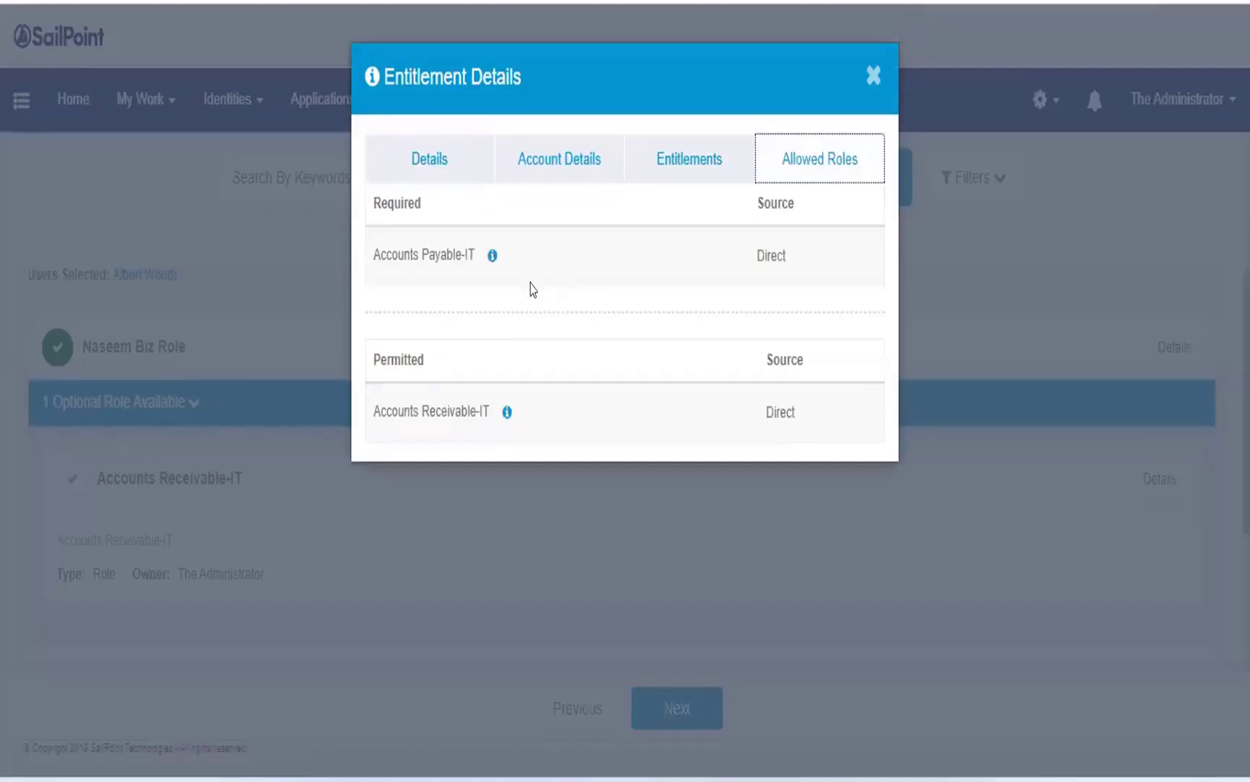
pyautogui.click(873, 77)
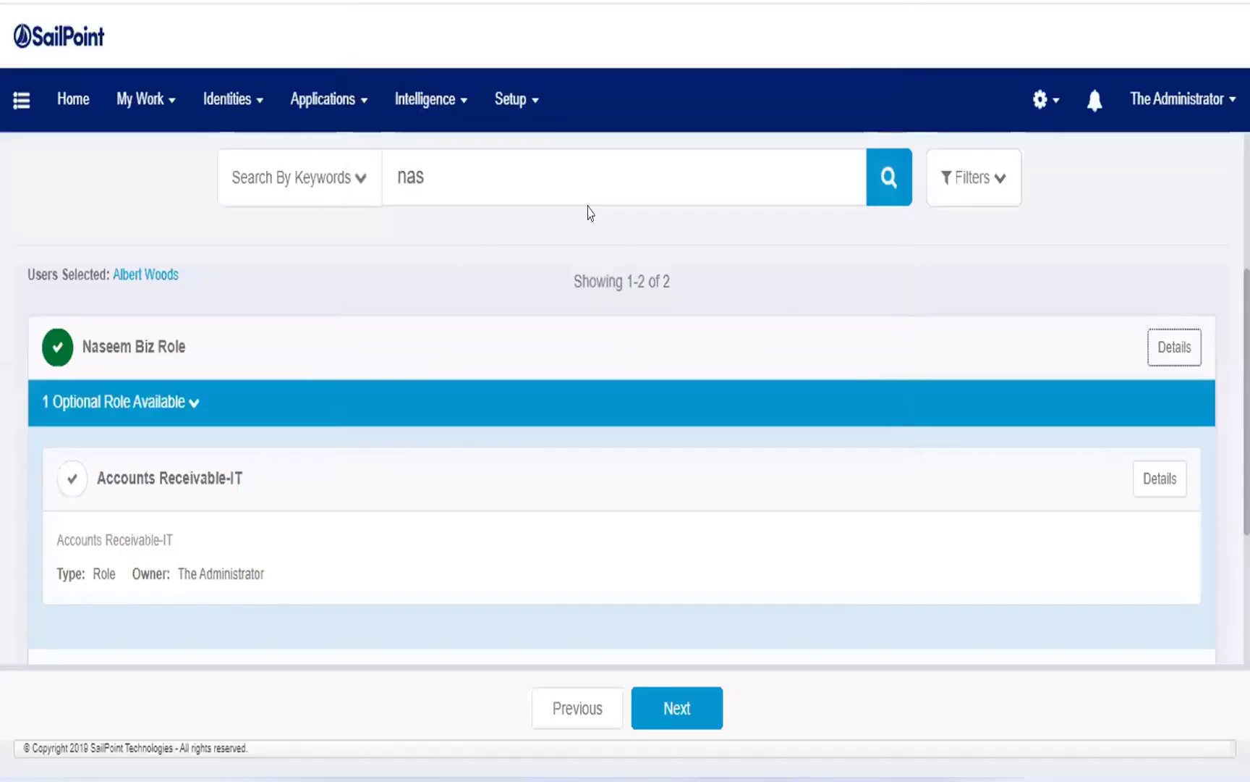
# Replace the access search keyword with "acc" and add the Accounts Payable role to the request.
pyautogui.scroll(5, 463, 362)
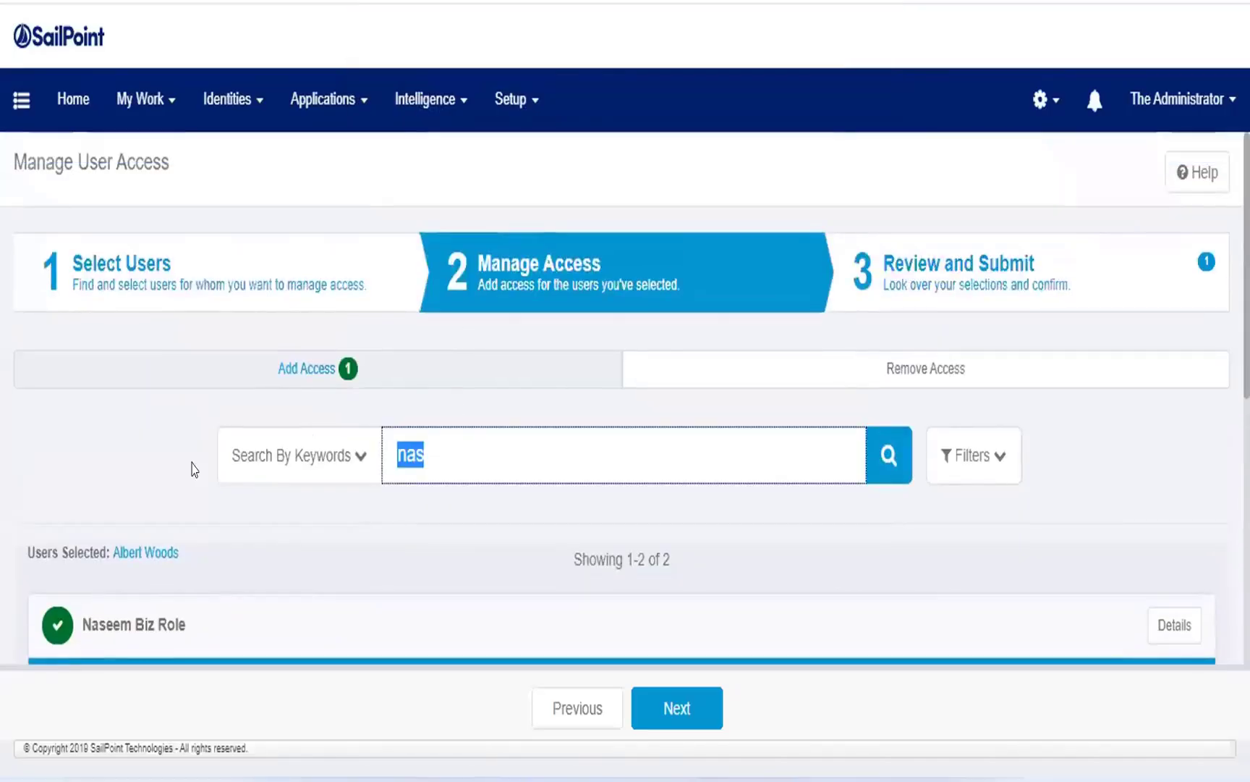
pyautogui.press('BackSpace')
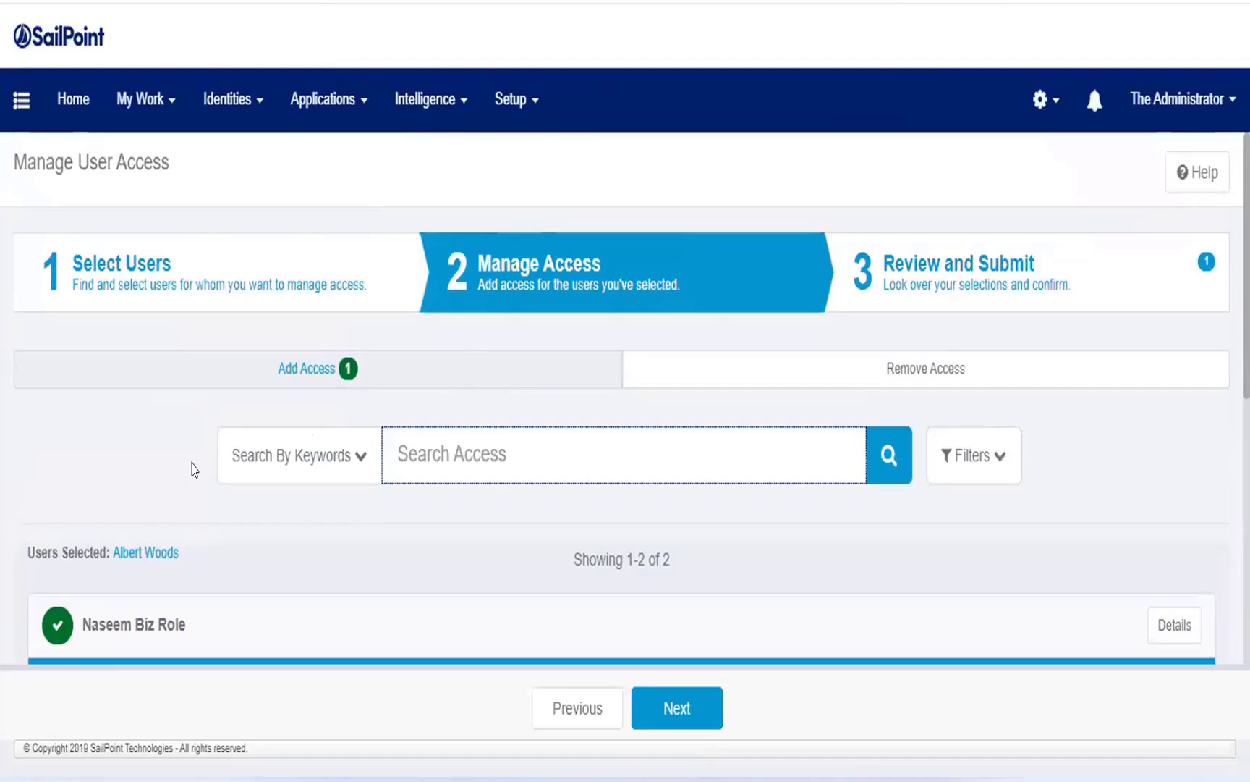
pyautogui.write('acc')
pyautogui.press('Return')
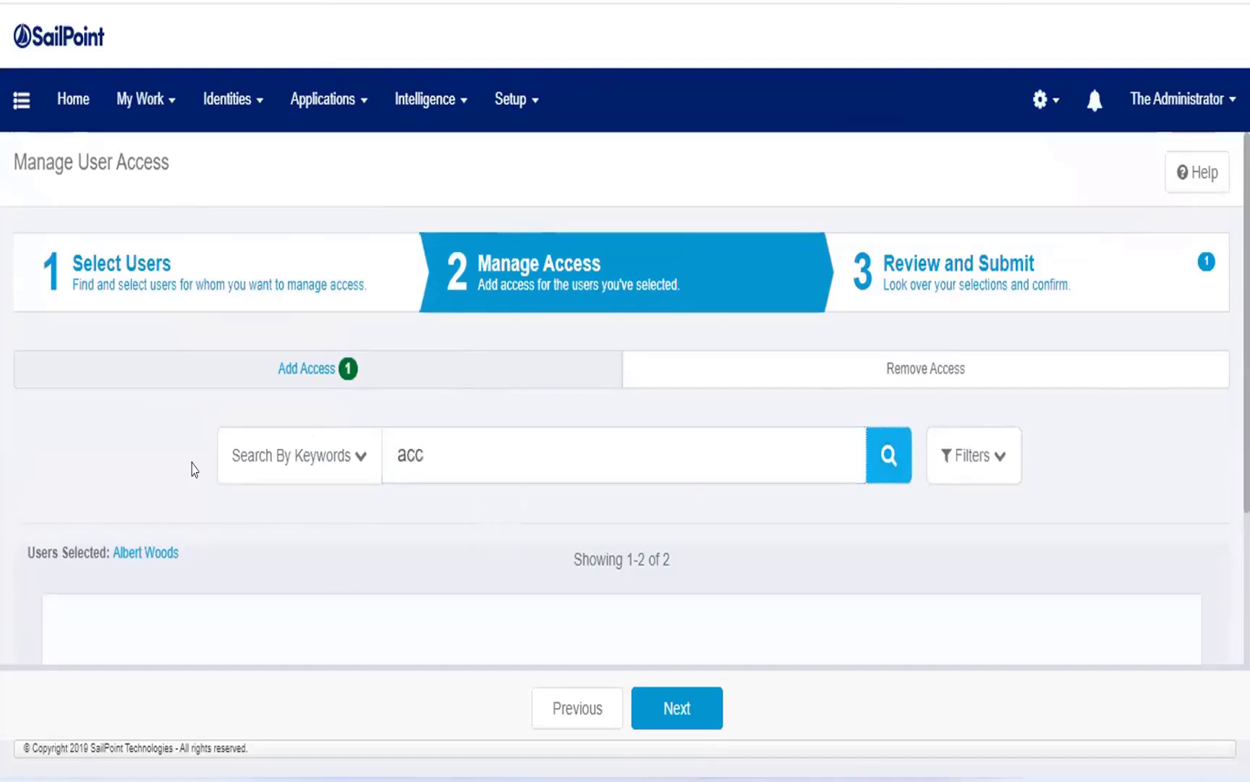
pyautogui.scroll(-4, 217, 405)
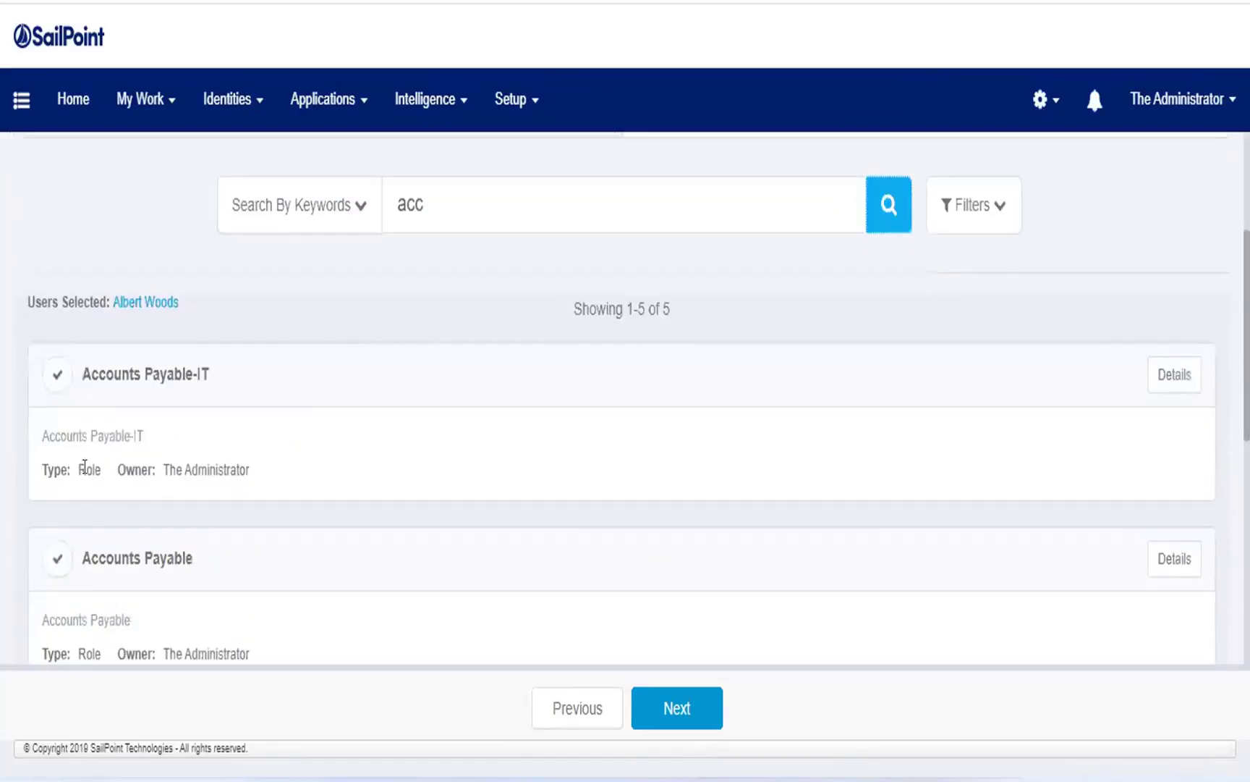
pyautogui.scroll(-2, 73, 456)
pyautogui.click(55, 438)
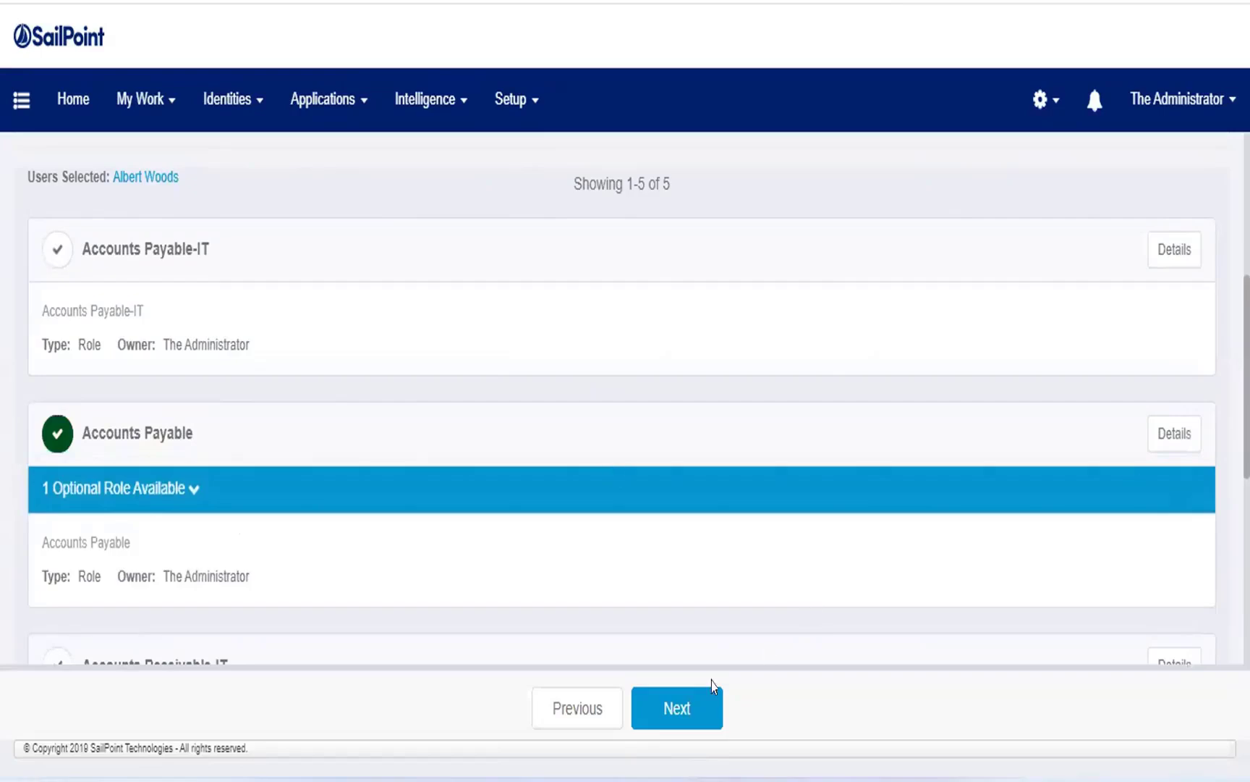
# Proceed to the request review, remove the Biz Role and submit the request with only Accounts Payable.
pyautogui.click(680, 699)
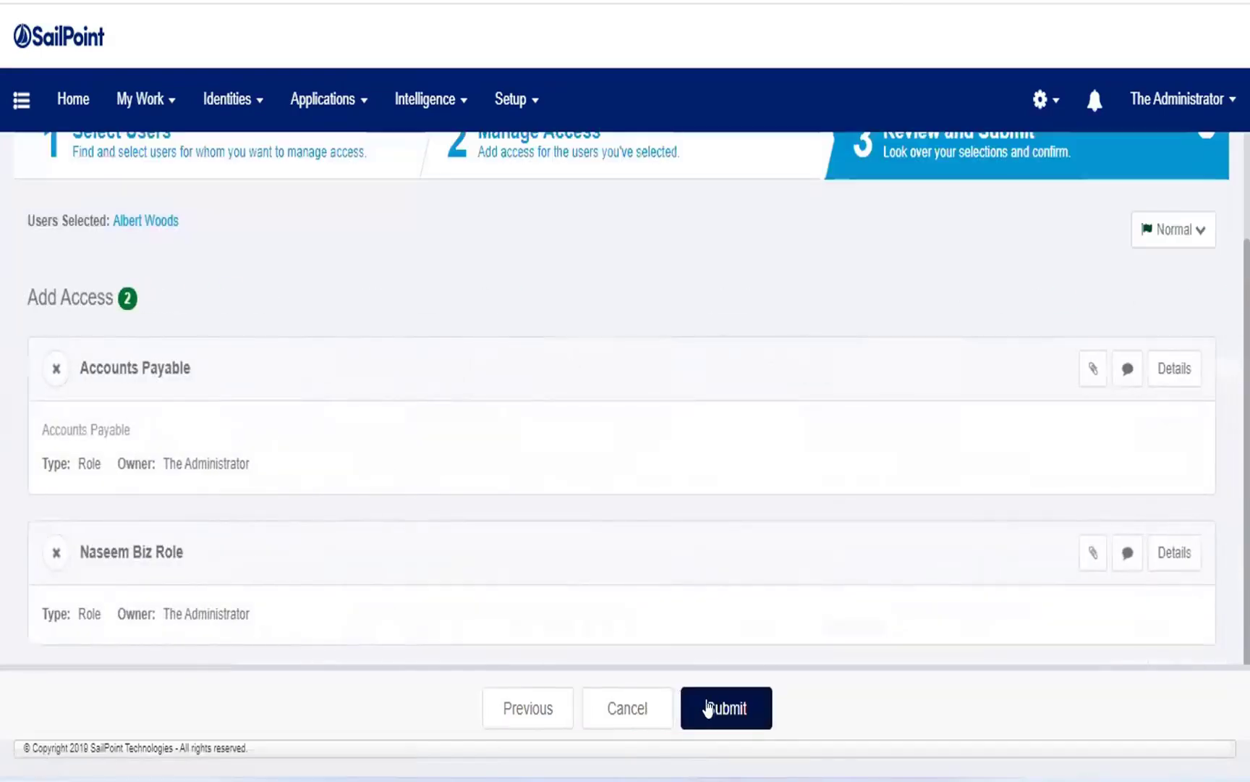
pyautogui.click(56, 552)
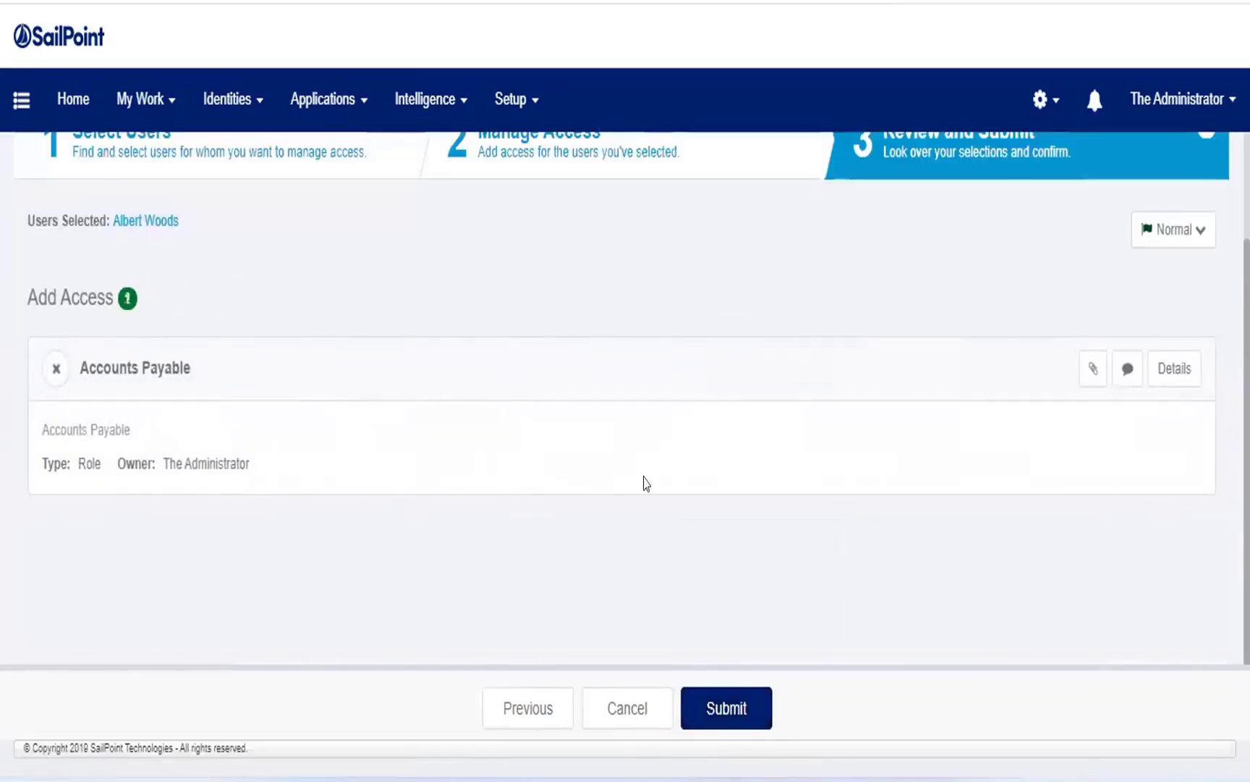
pyautogui.click(726, 709)
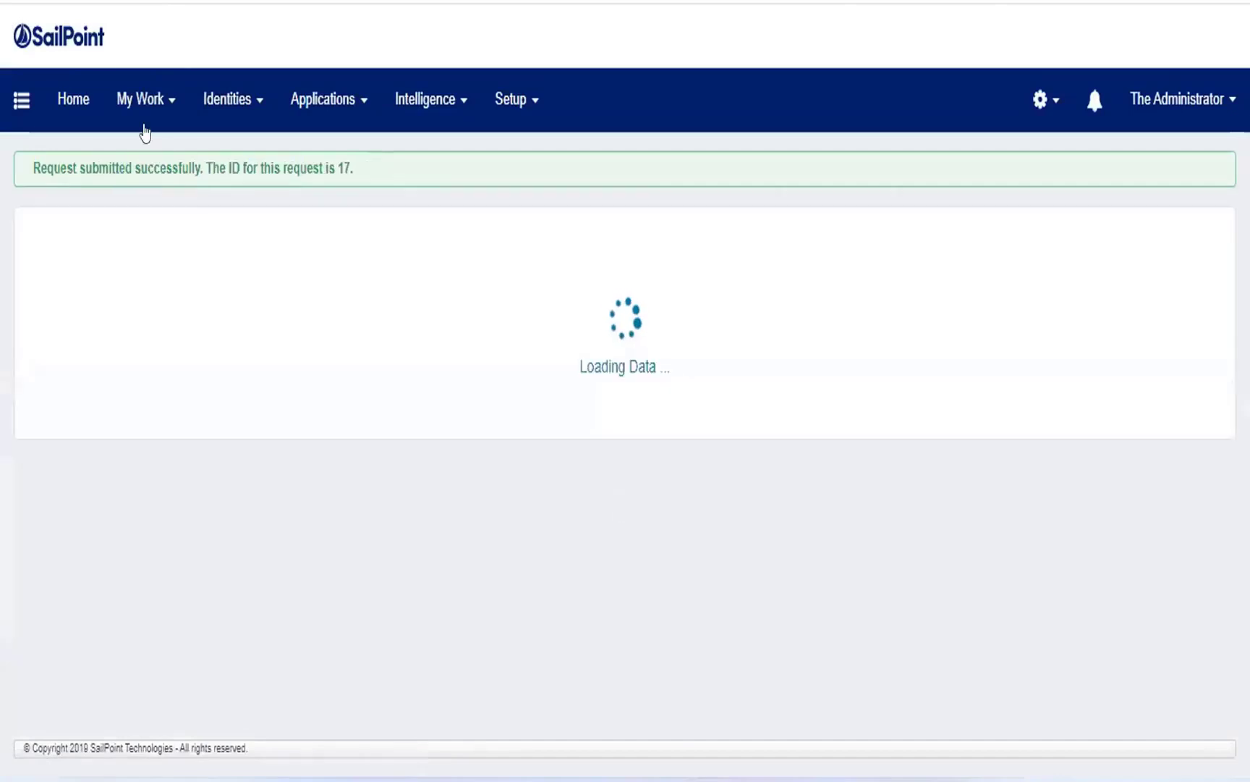
# Open the access requests list and examine the newest request's requested role and pending approver.
pyautogui.click(145, 116)
pyautogui.click(165, 211)
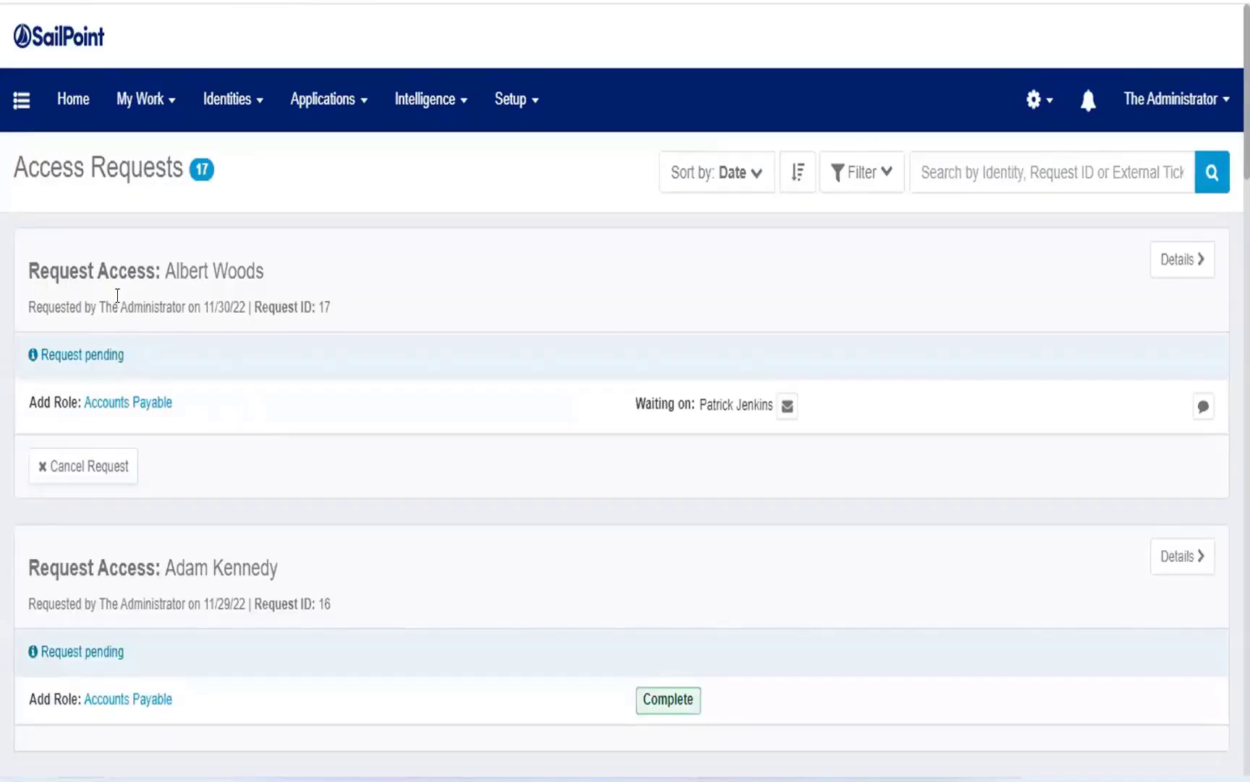
pyautogui.moveTo(29, 254); pyautogui.dragTo(199, 364)
pyautogui.click(286, 430)
pyautogui.moveTo(699, 398); pyautogui.dragTo(840, 408)
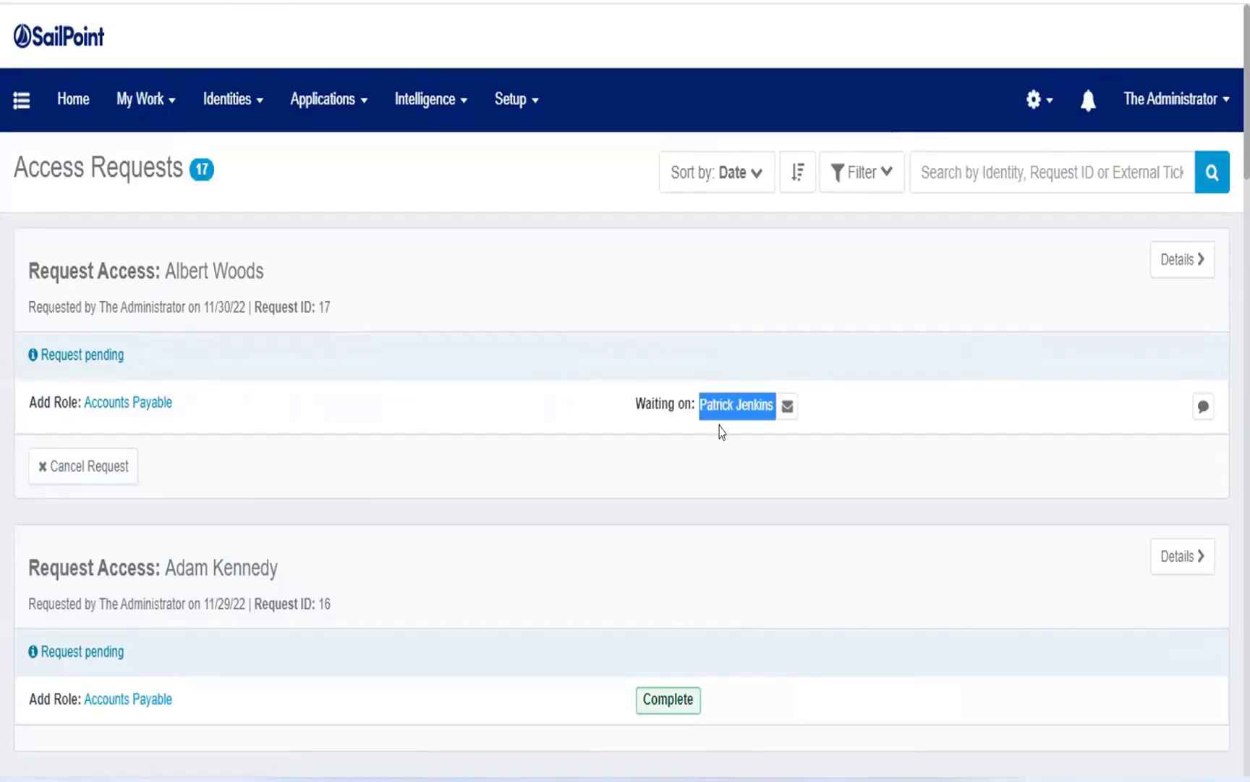
pyautogui.click(957, 414)
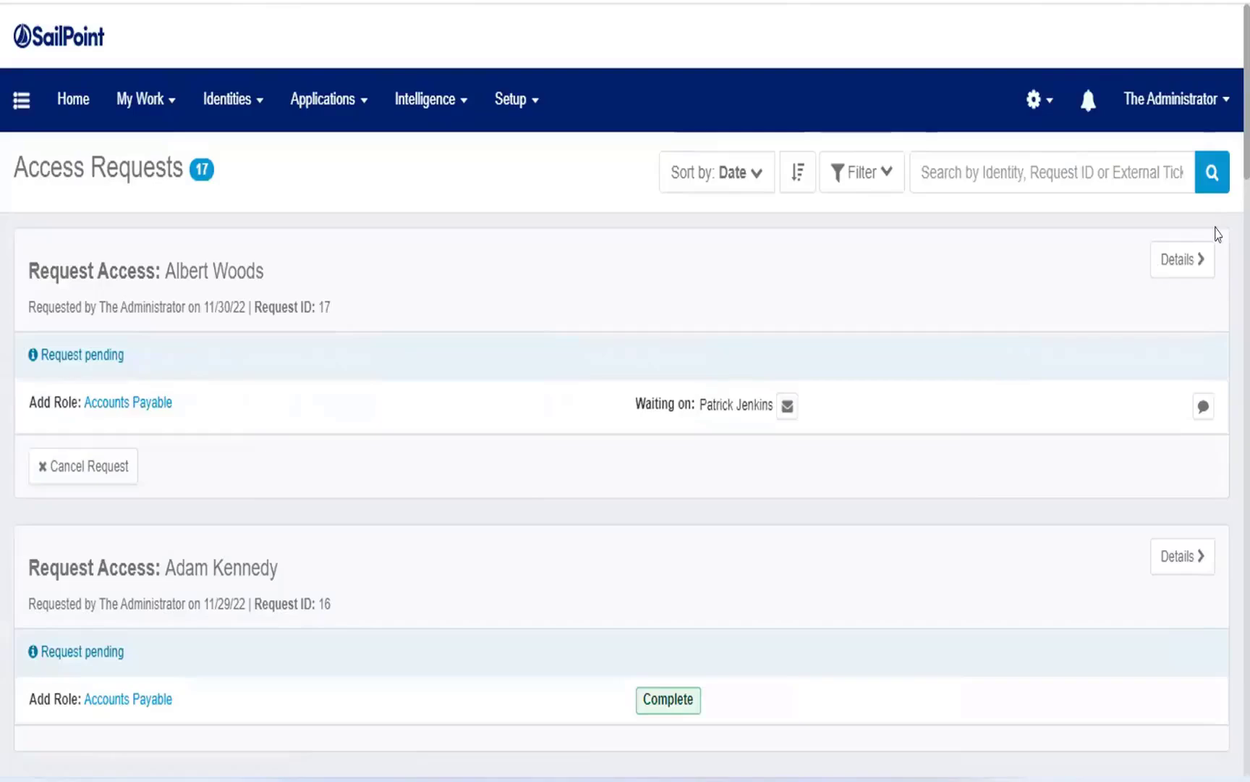
# Open the newest request's details and examine its request items, filtered items and manager approval interaction.
pyautogui.click(1181, 259)
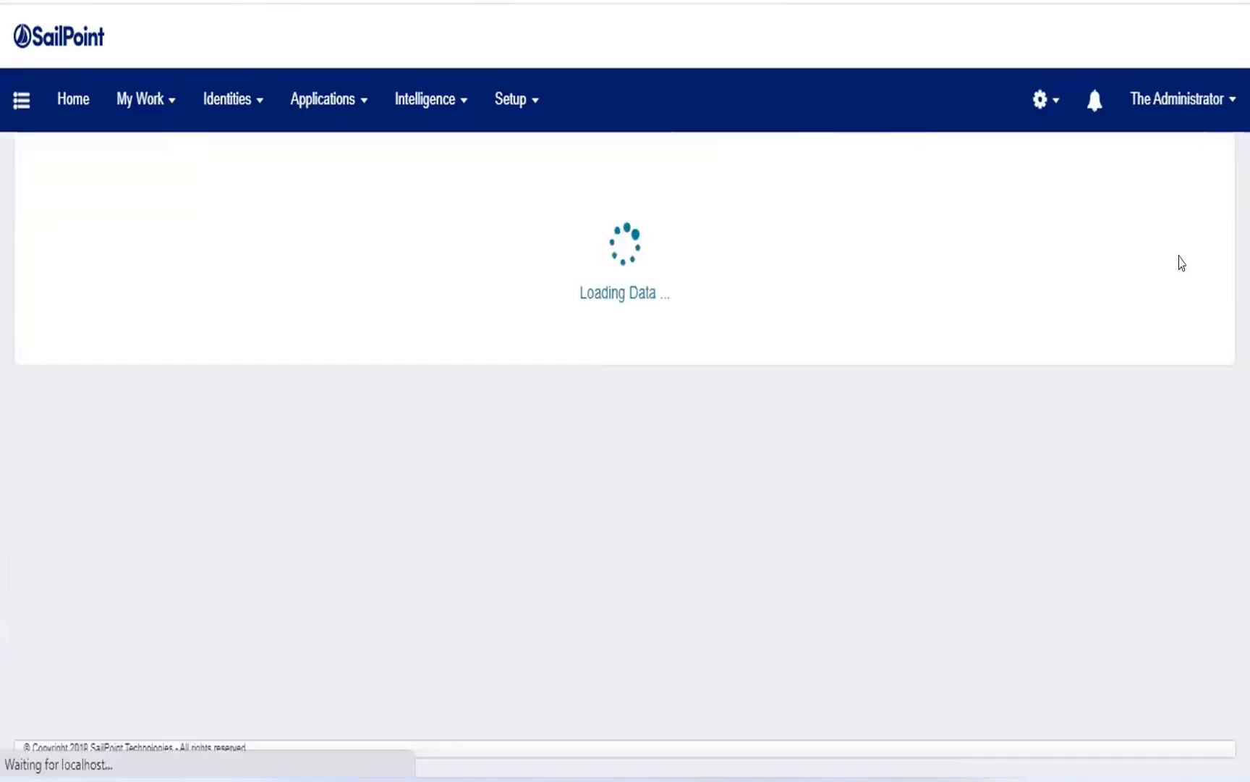
pyautogui.scroll(-3, 343, 424)
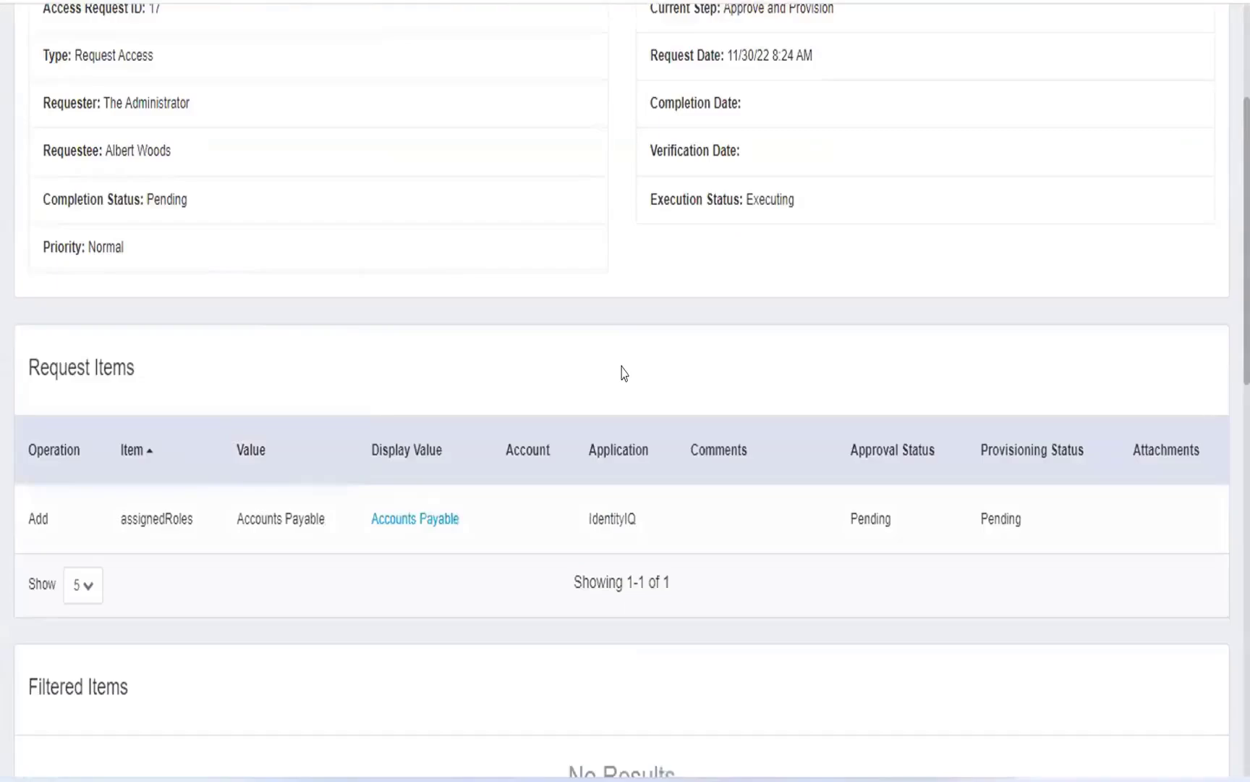
pyautogui.scroll(-2, 427, 373)
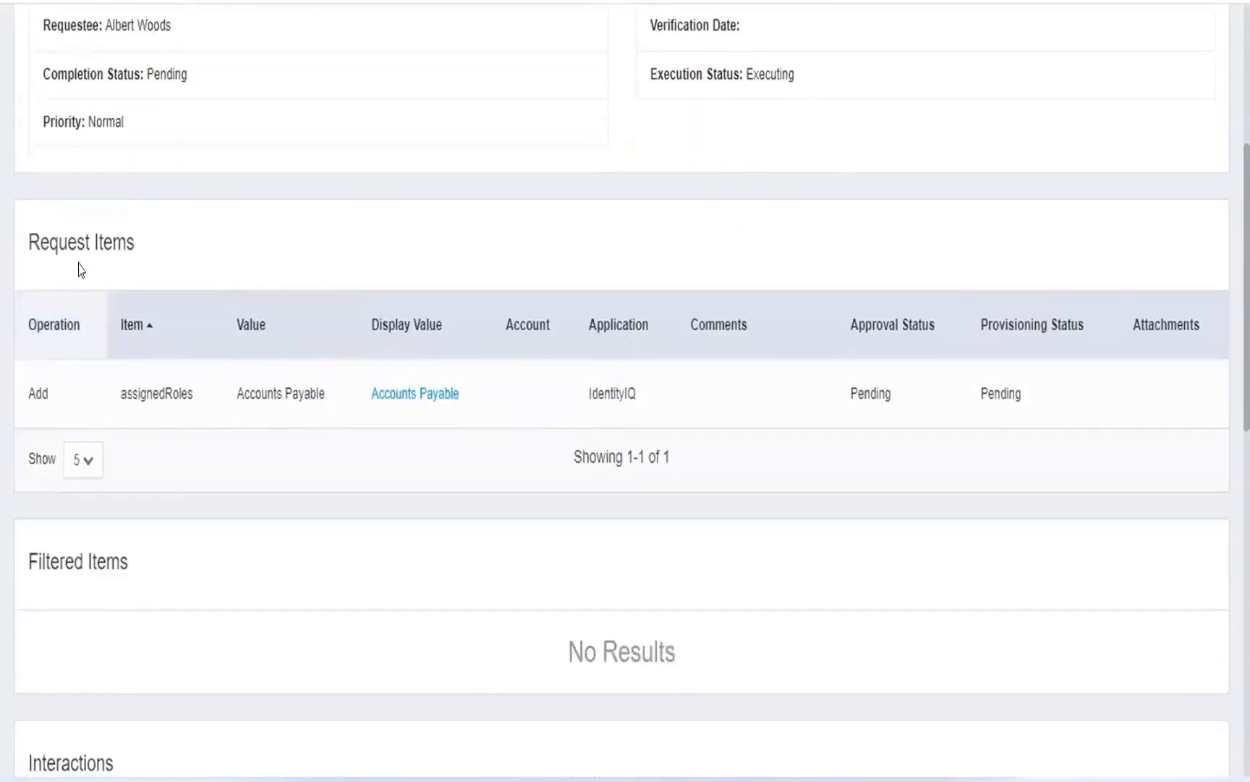
pyautogui.scroll(-3, 505, 346)
pyautogui.scroll(-6, 505, 405)
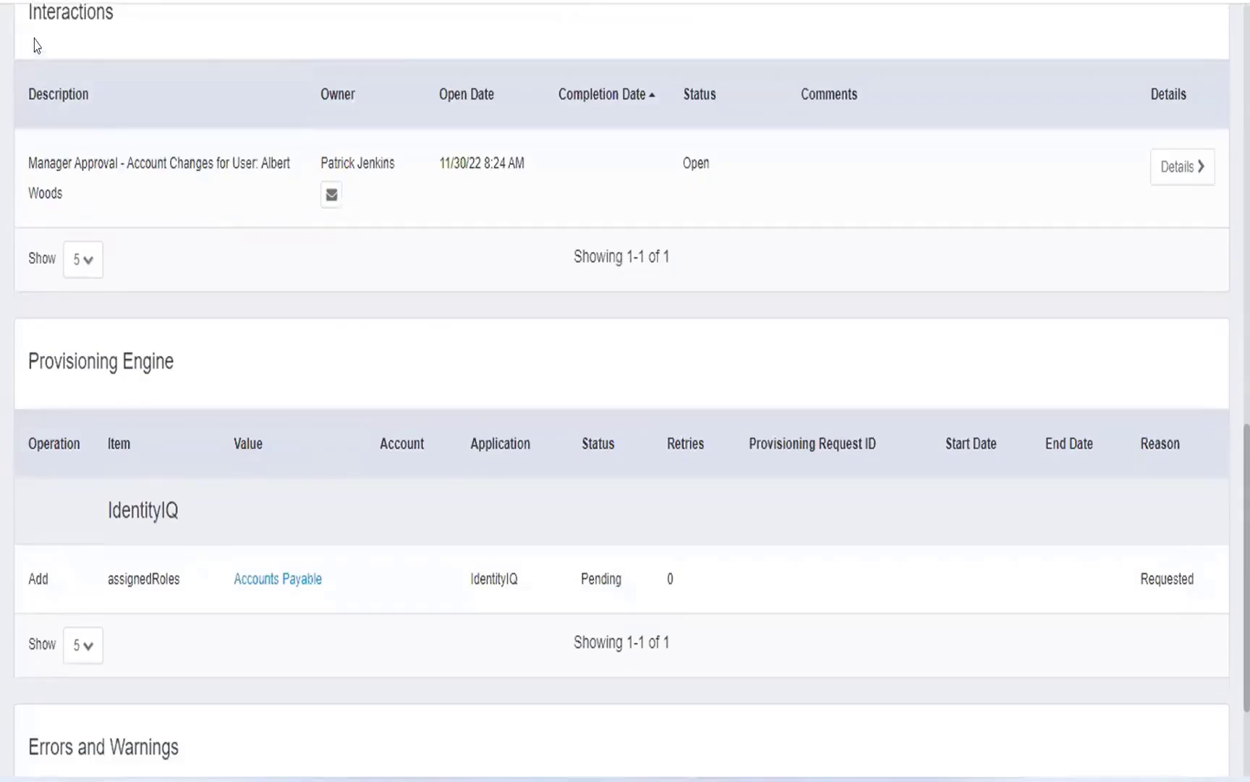
pyautogui.moveTo(57, 105); pyautogui.dragTo(102, 224)
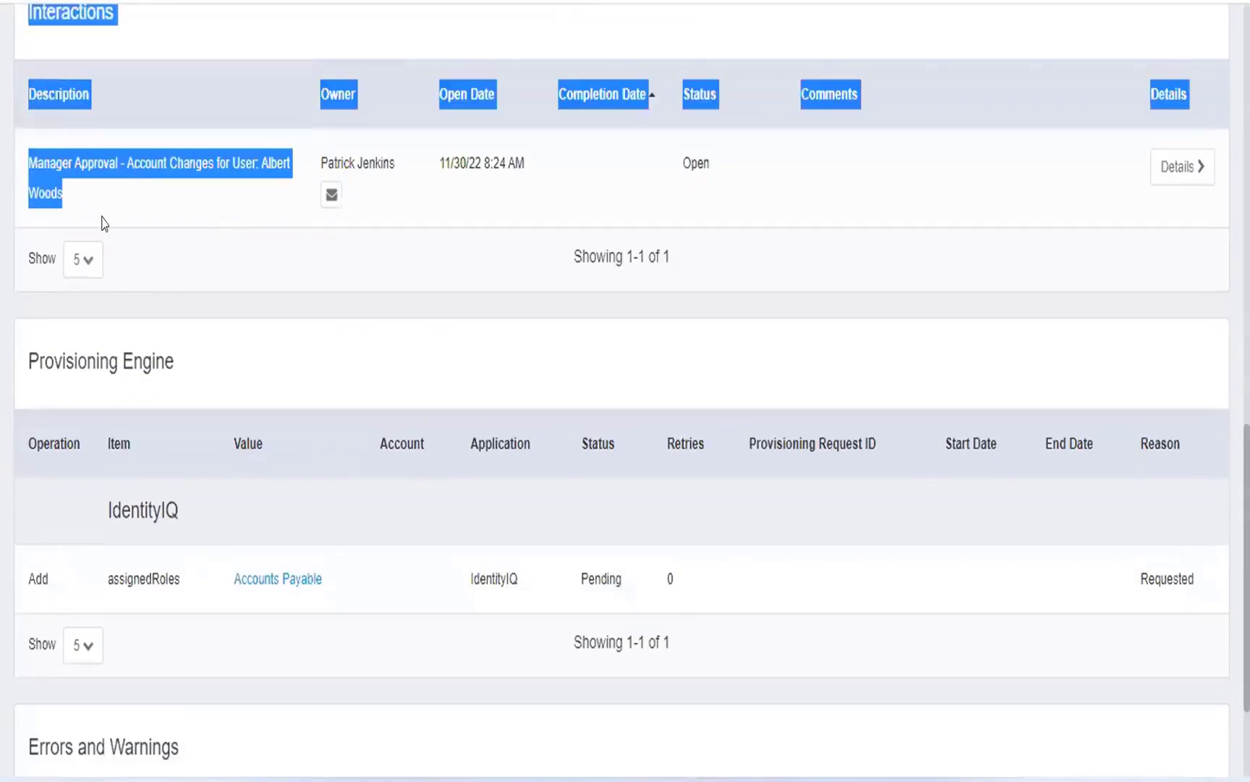
pyautogui.click(183, 212)
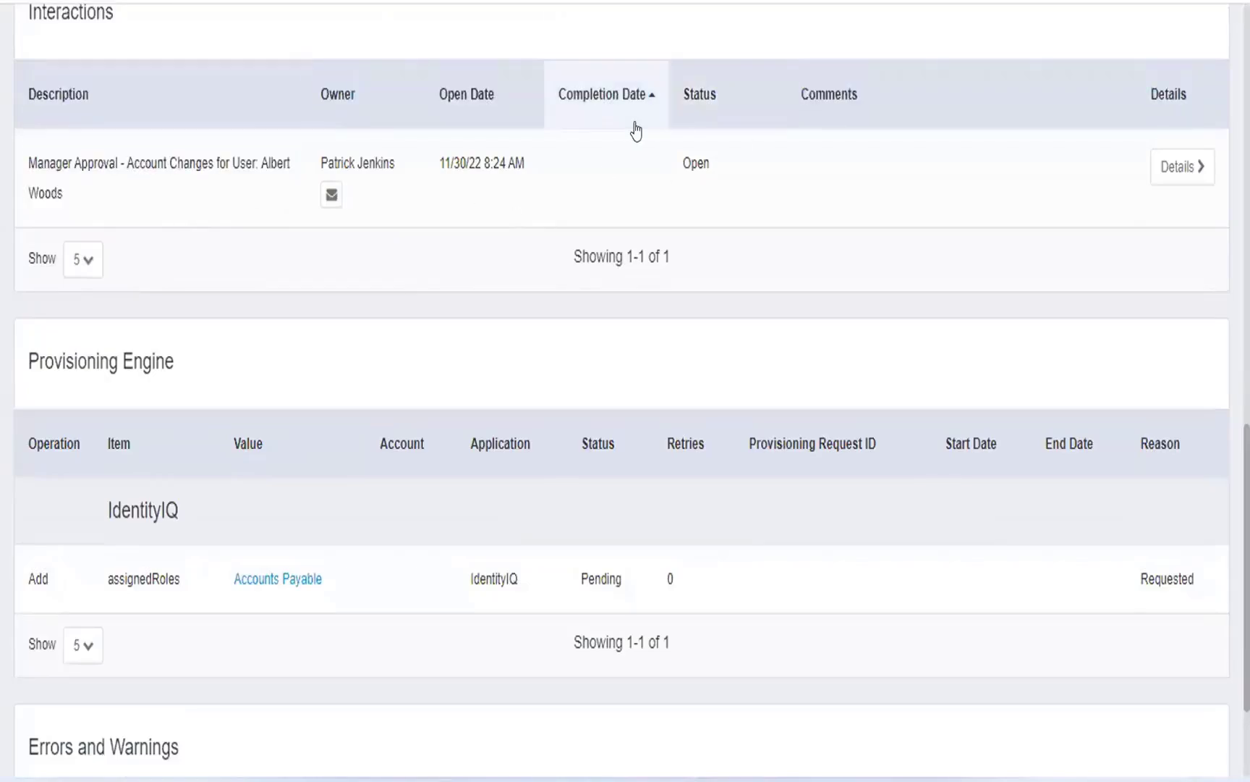
# Review the Provisioning Engine and Errors and Warnings sections of the access request.
pyautogui.scroll(-2, 564, 266)
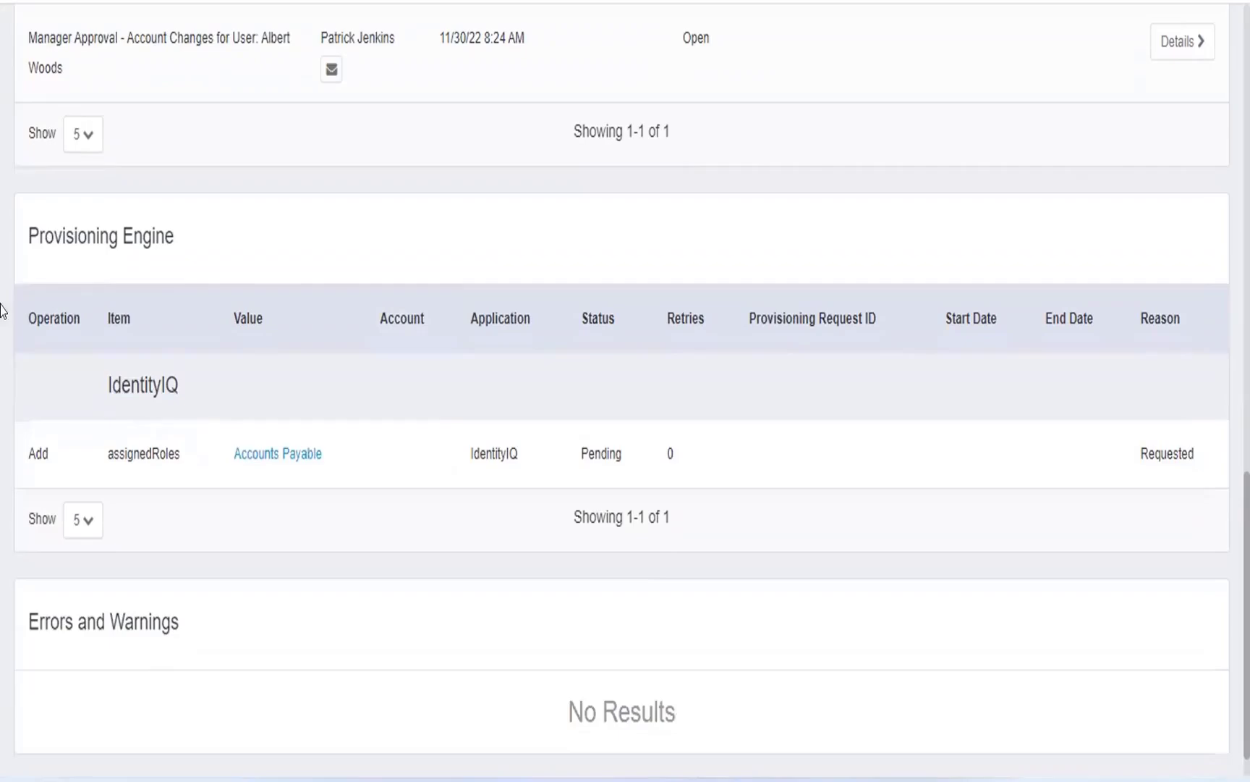
pyautogui.moveTo(25, 215); pyautogui.dragTo(1147, 466)
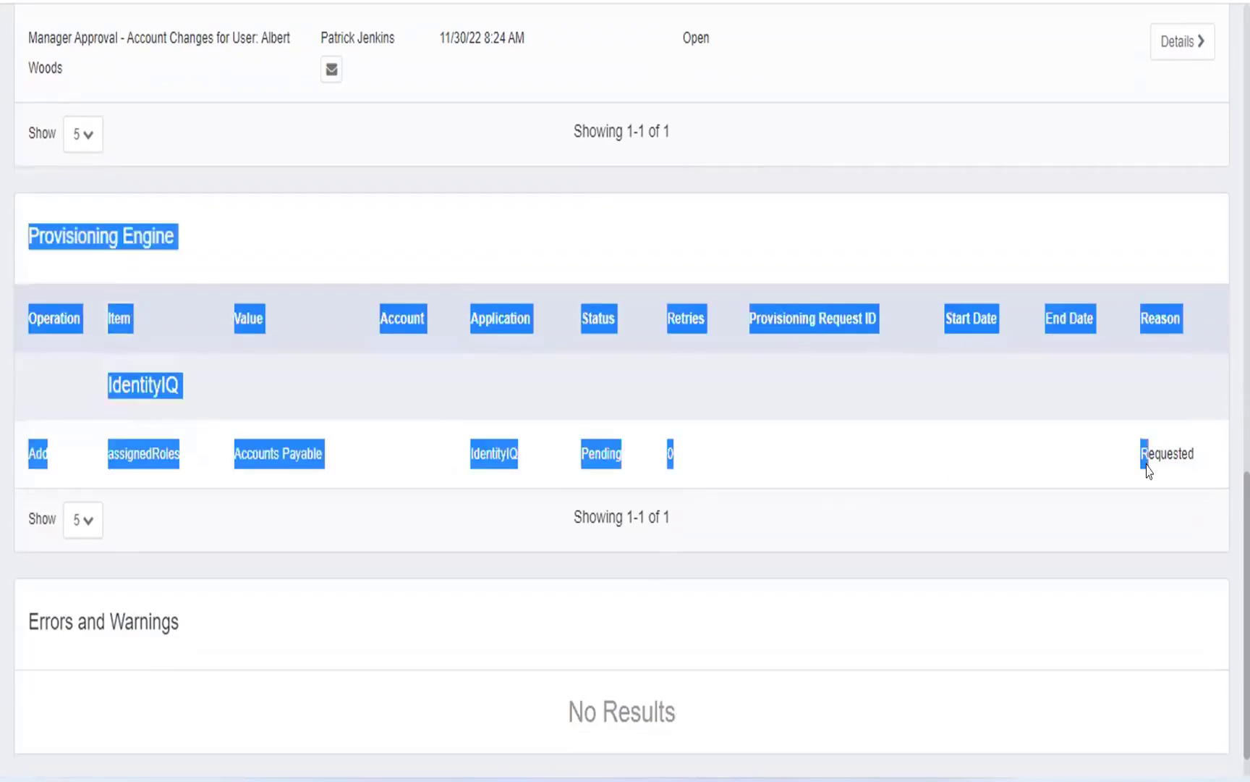
pyautogui.click(941, 469)
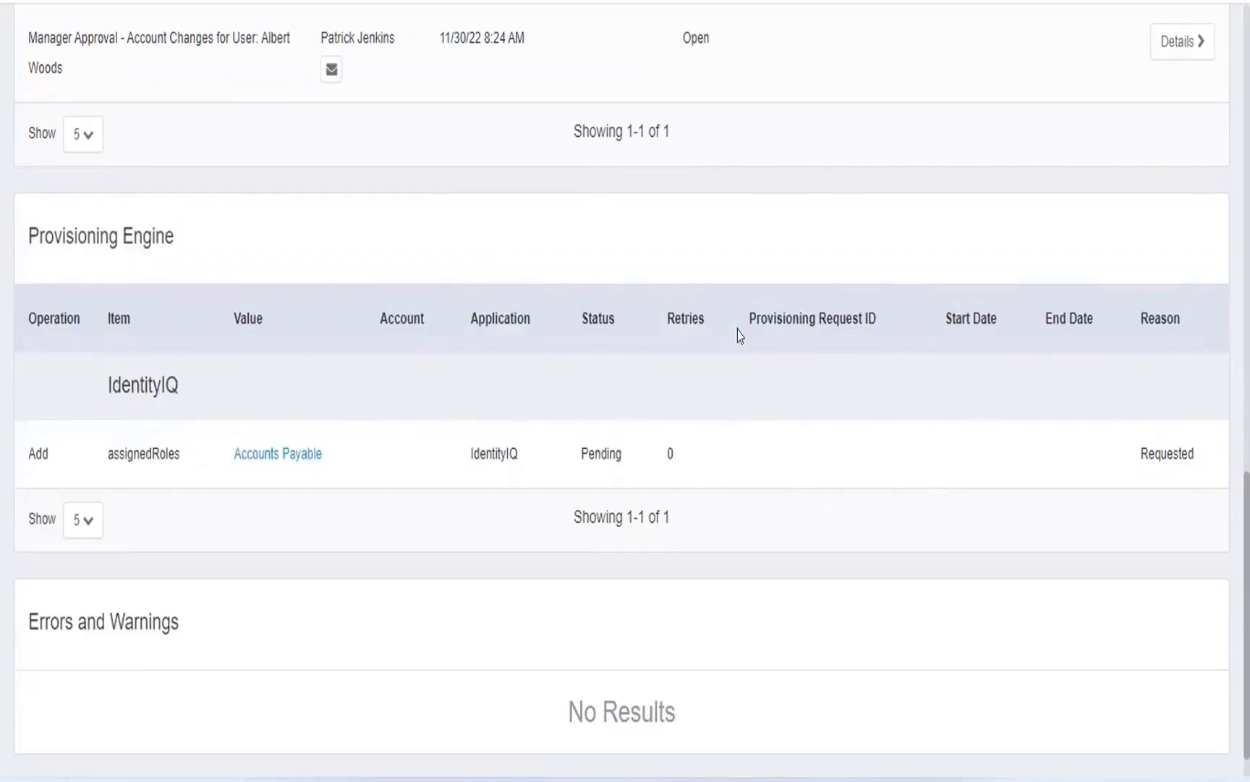
pyautogui.scroll(-1, 738, 335)
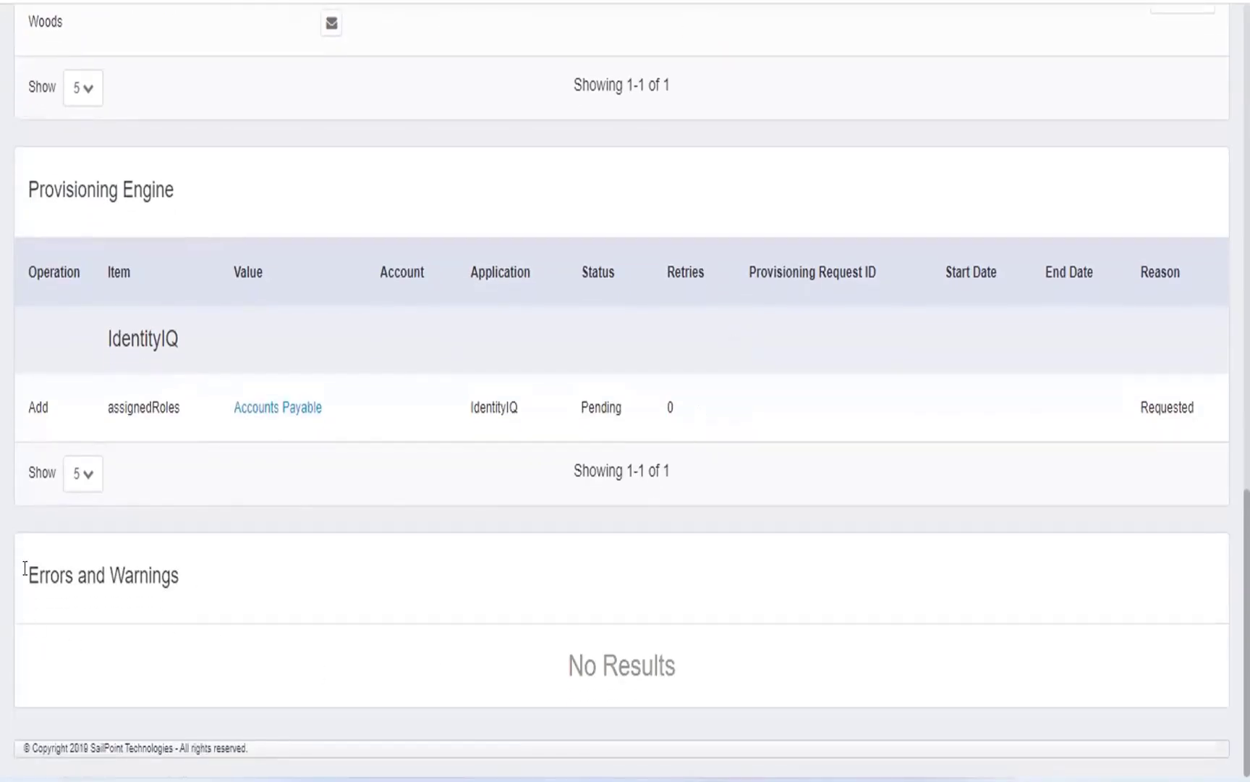
pyautogui.moveTo(23, 571); pyautogui.dragTo(954, 700)
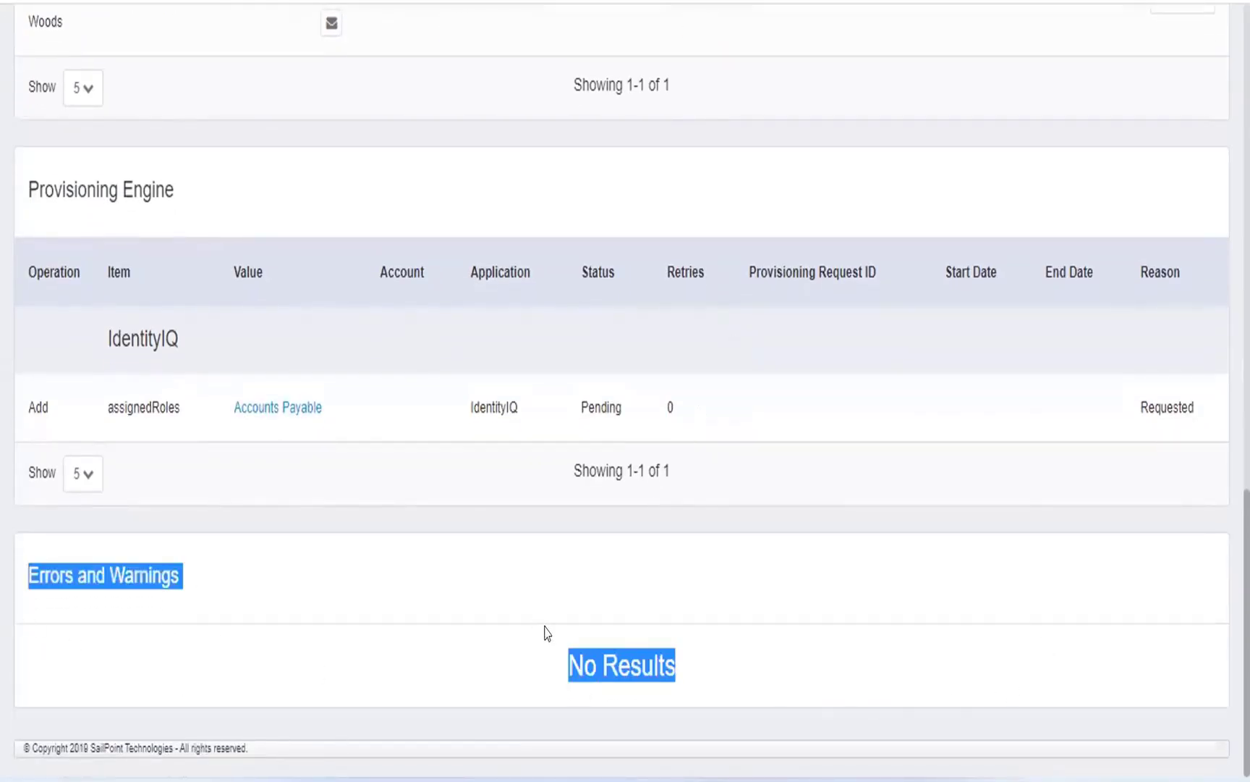
# Copy the manager approval owner's name from the Interactions section of the request details.
pyautogui.scroll(15, 546, 633)
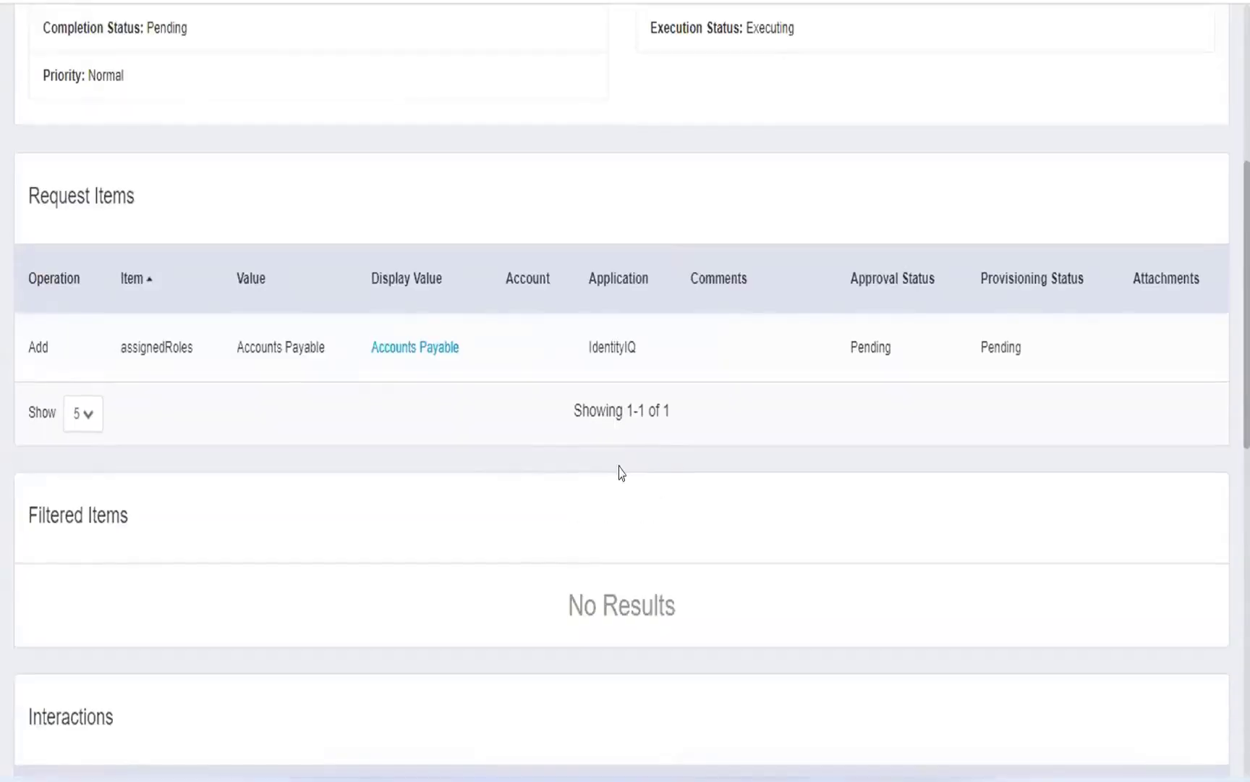
pyautogui.scroll(-10, 695, 553)
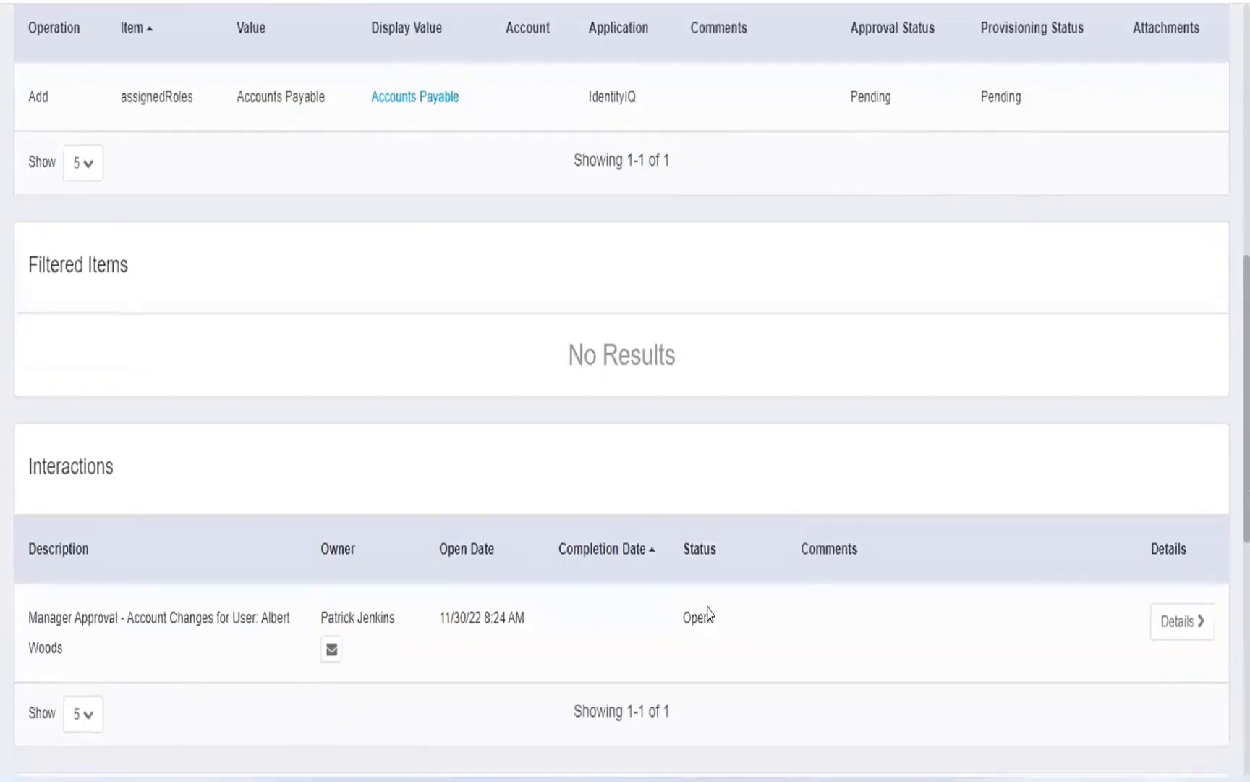
pyautogui.scroll(-3, 694, 611)
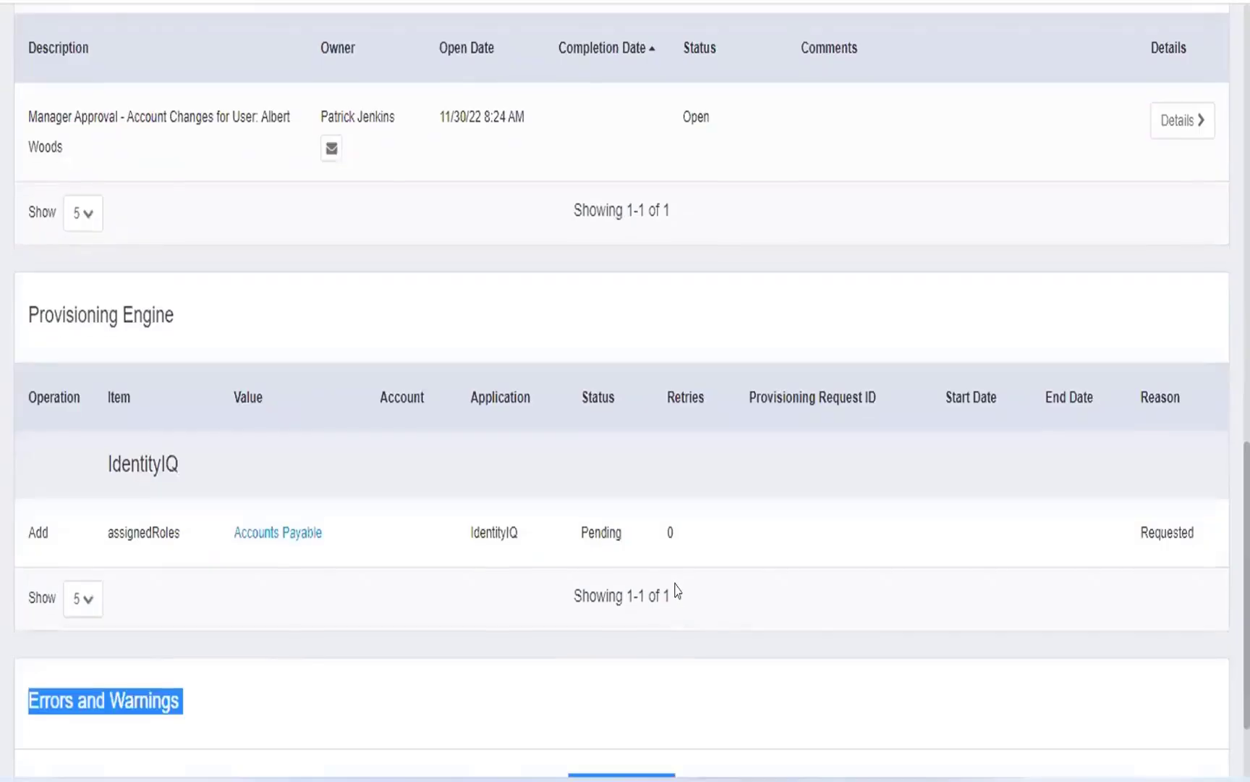
pyautogui.scroll(-2, 652, 572)
pyautogui.scroll(2, 550, 547)
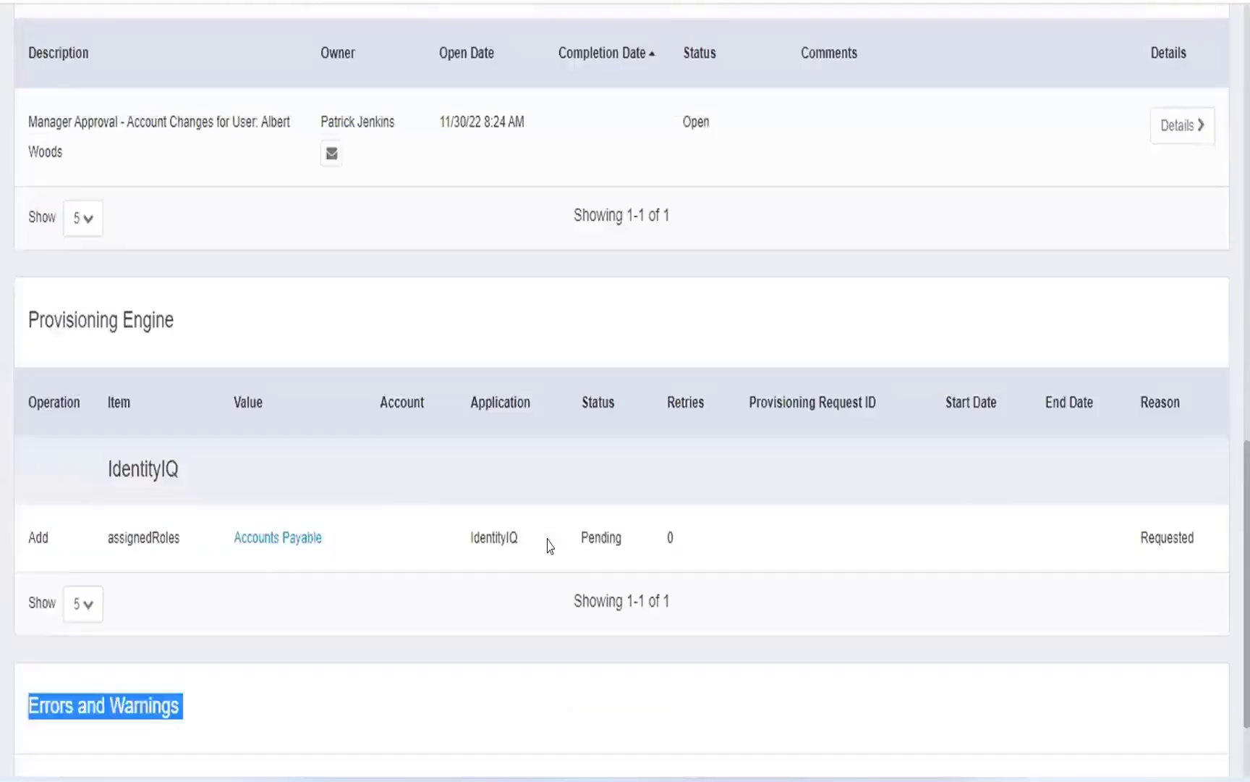
pyautogui.scroll(4, 548, 544)
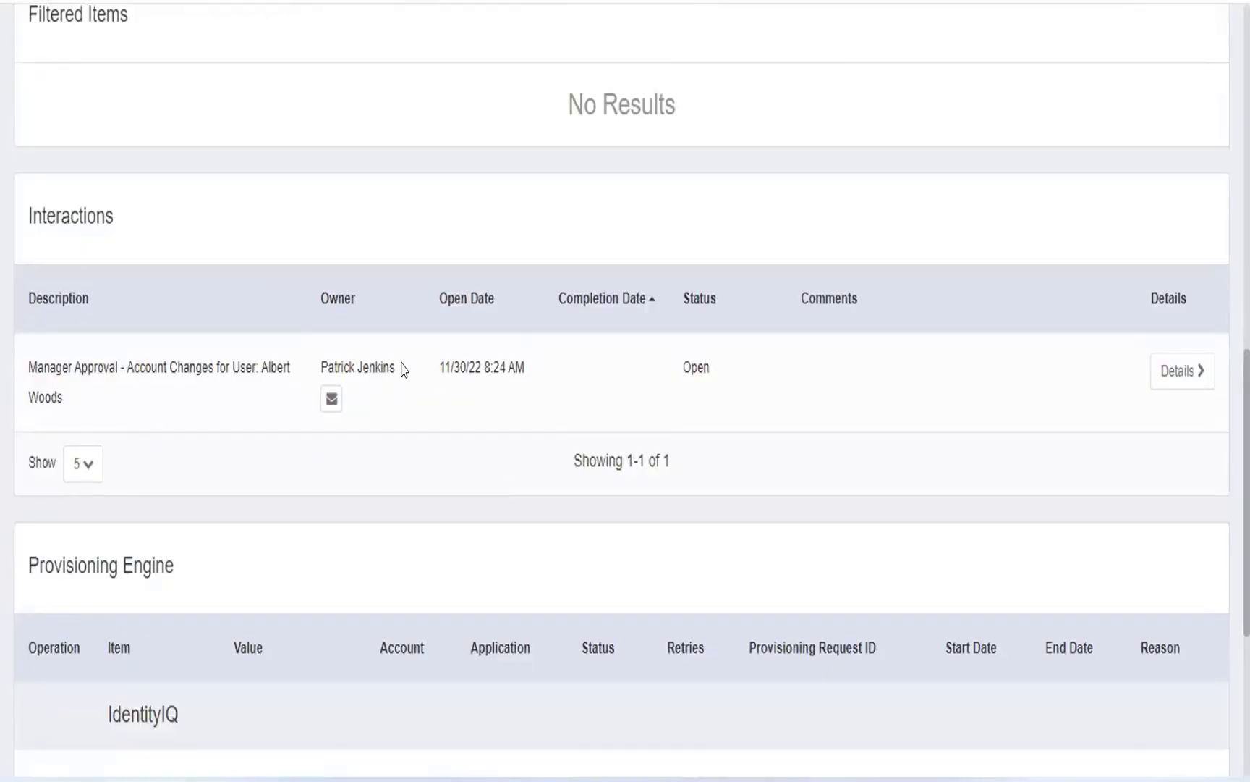
pyautogui.moveTo(402, 369); pyautogui.dragTo(318, 374)
pyautogui.hotkey('ctrl', 'c')
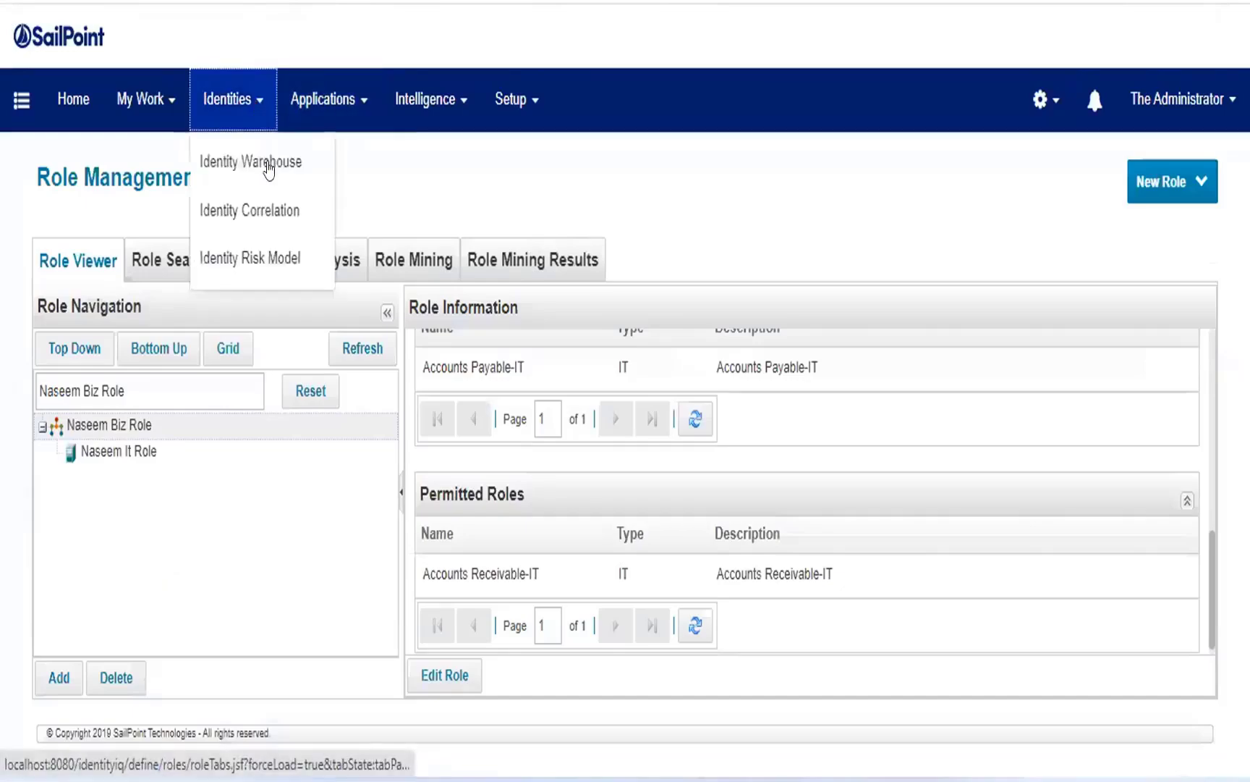
# Search the Identity Warehouse for the copied approver's name and open the matching identity.
pyautogui.click(289, 169)
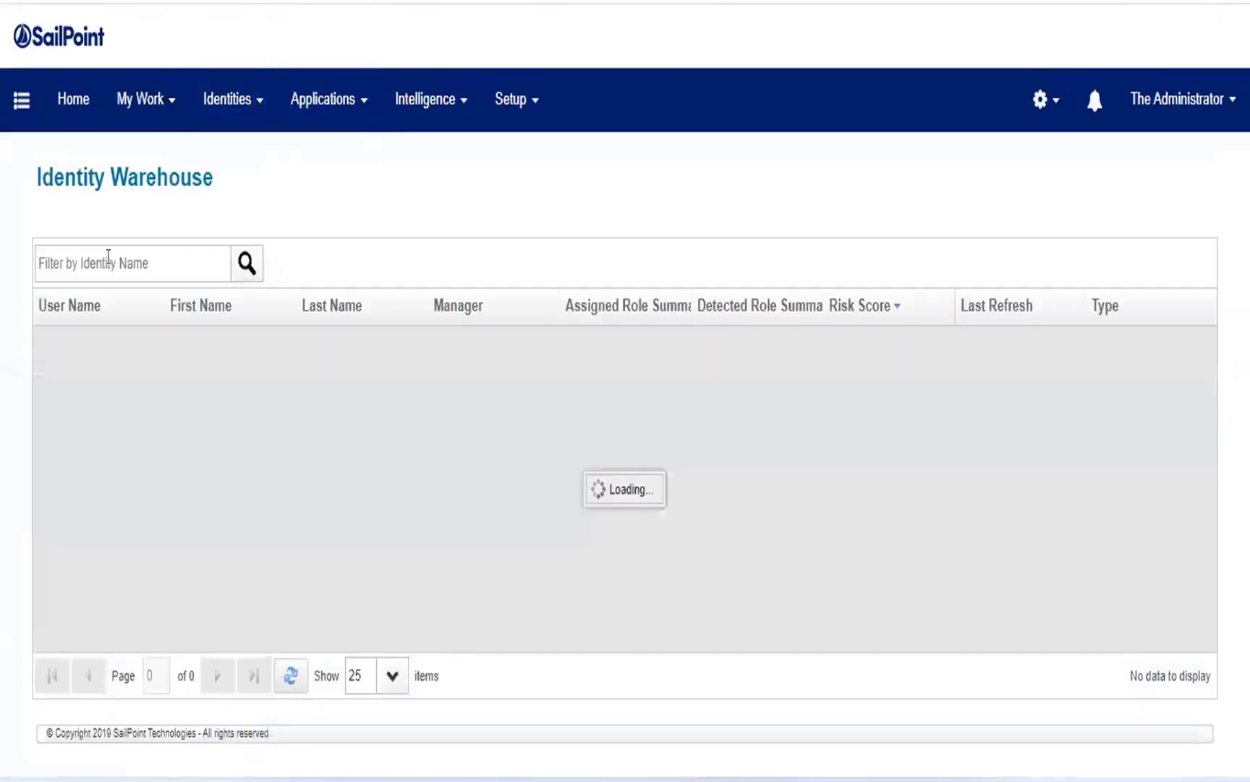
pyautogui.click(109, 264)
pyautogui.hotkey('ctrl', 'v')
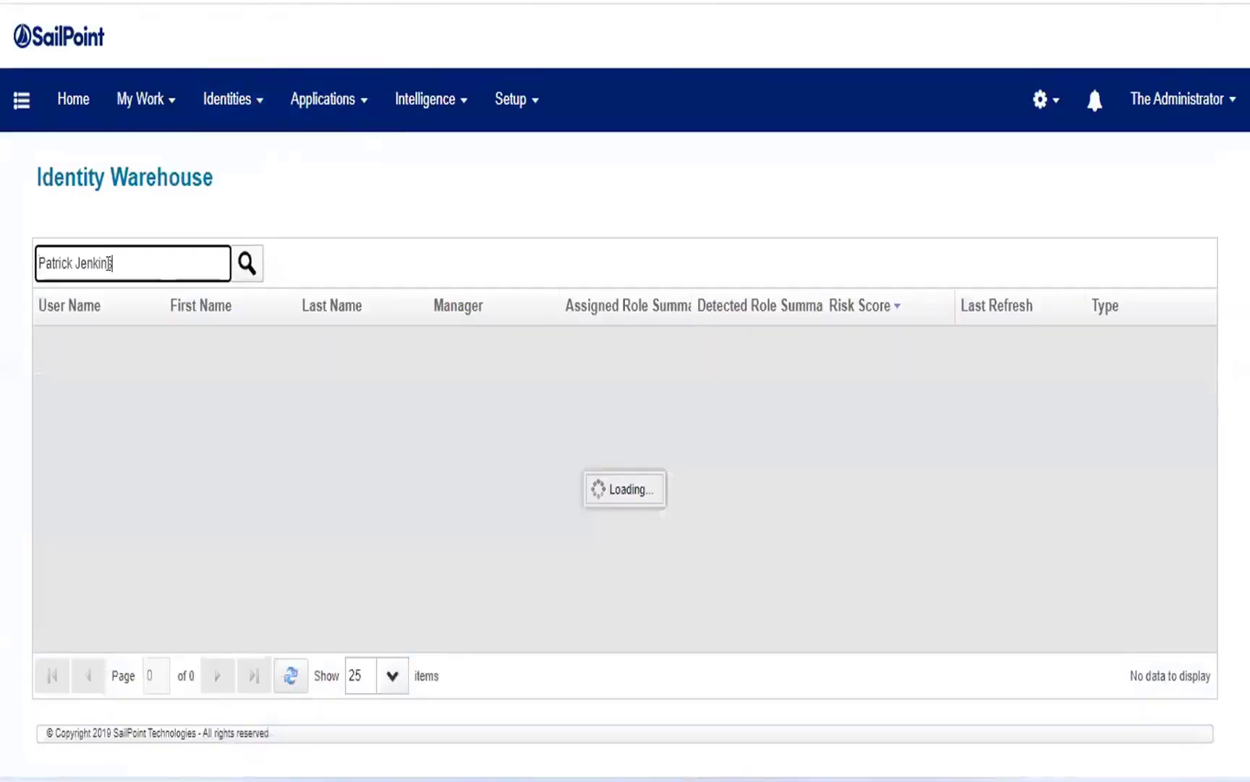
pyautogui.press('Return')
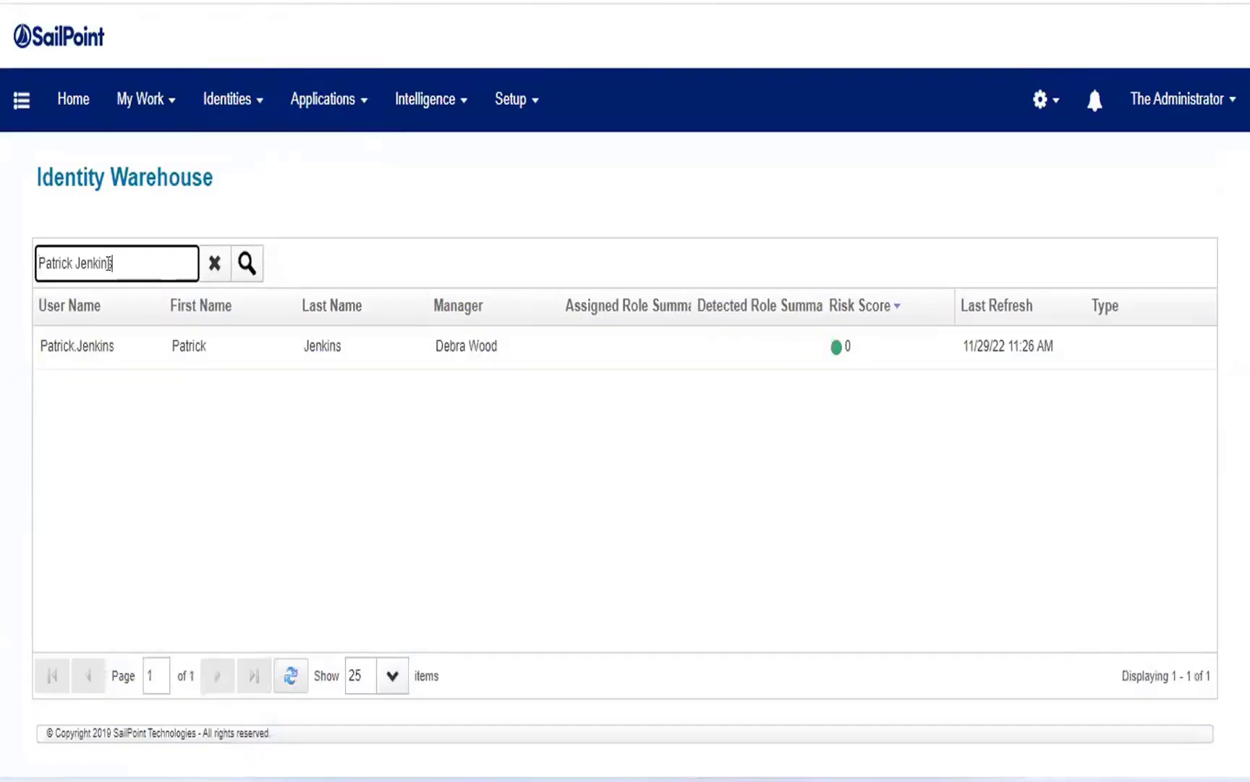
pyautogui.click(149, 362)
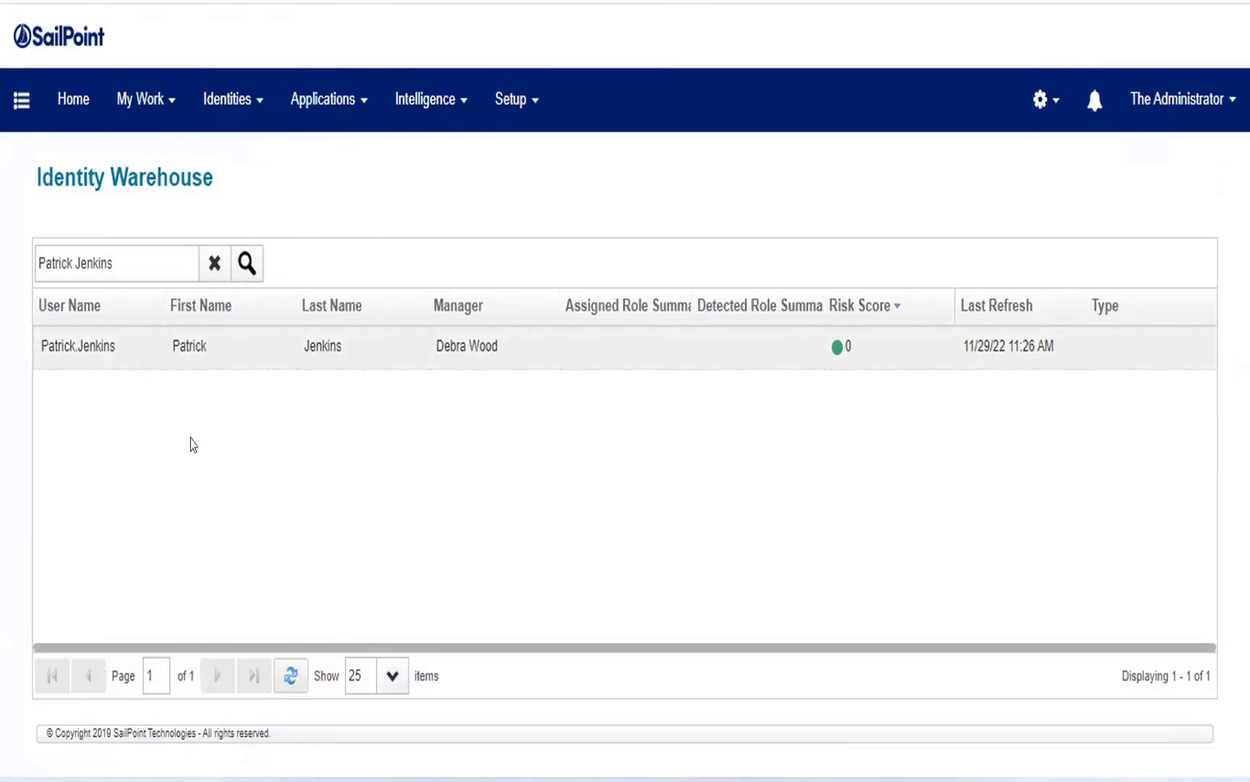
# Change the approver identity's password, entering the new password in both the Password and Confirm Password fields, and save the identity.
pyautogui.scroll(-5, 177, 492)
pyautogui.click(130, 555)
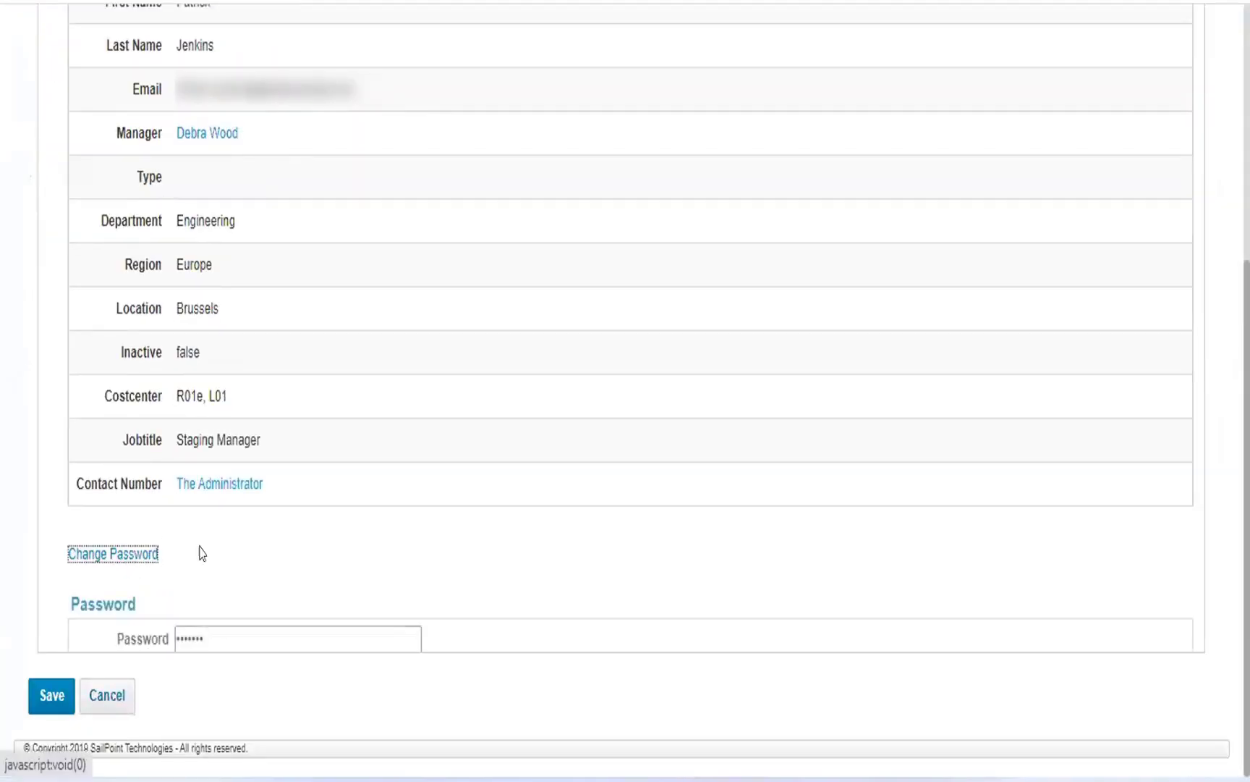
pyautogui.click(181, 633)
pyautogui.moveTo(244, 629); pyautogui.dragTo(90, 624)
pyautogui.write('•••••')
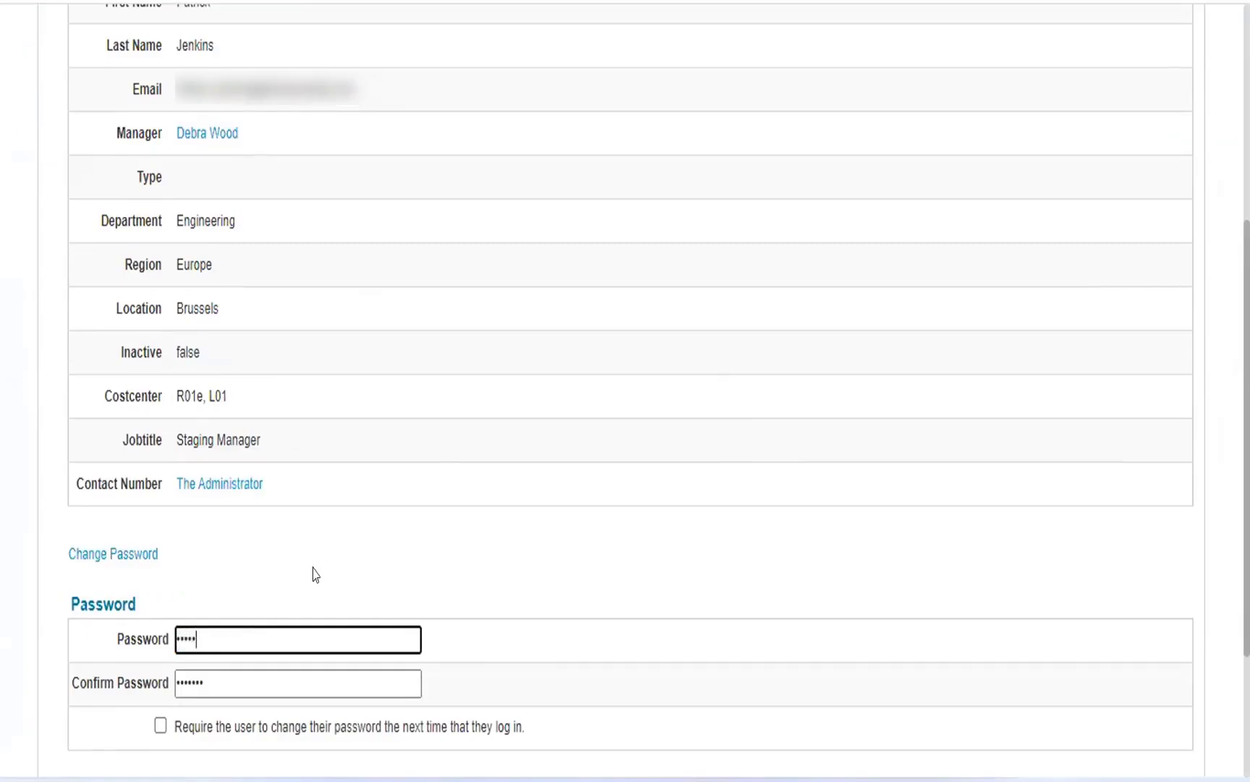
pyautogui.press('Tab')
pyautogui.write('•••••')
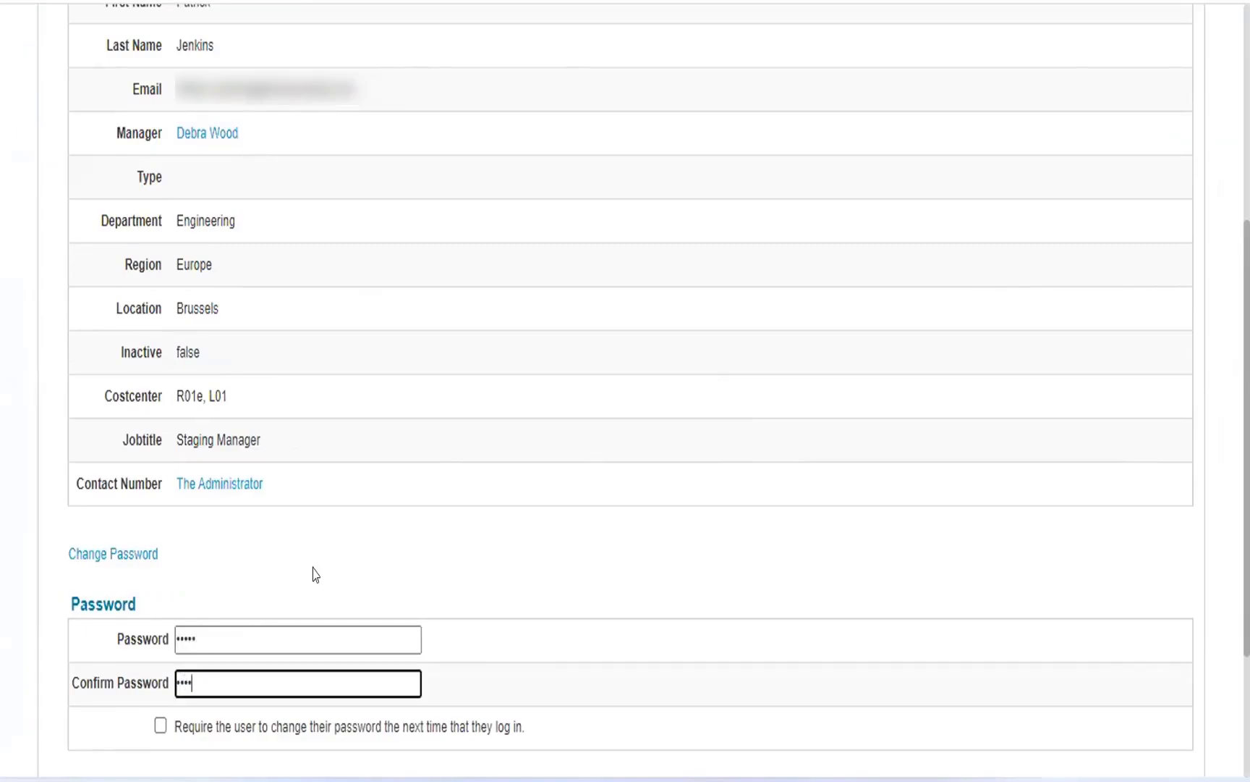
pyautogui.scroll(5, 322, 561)
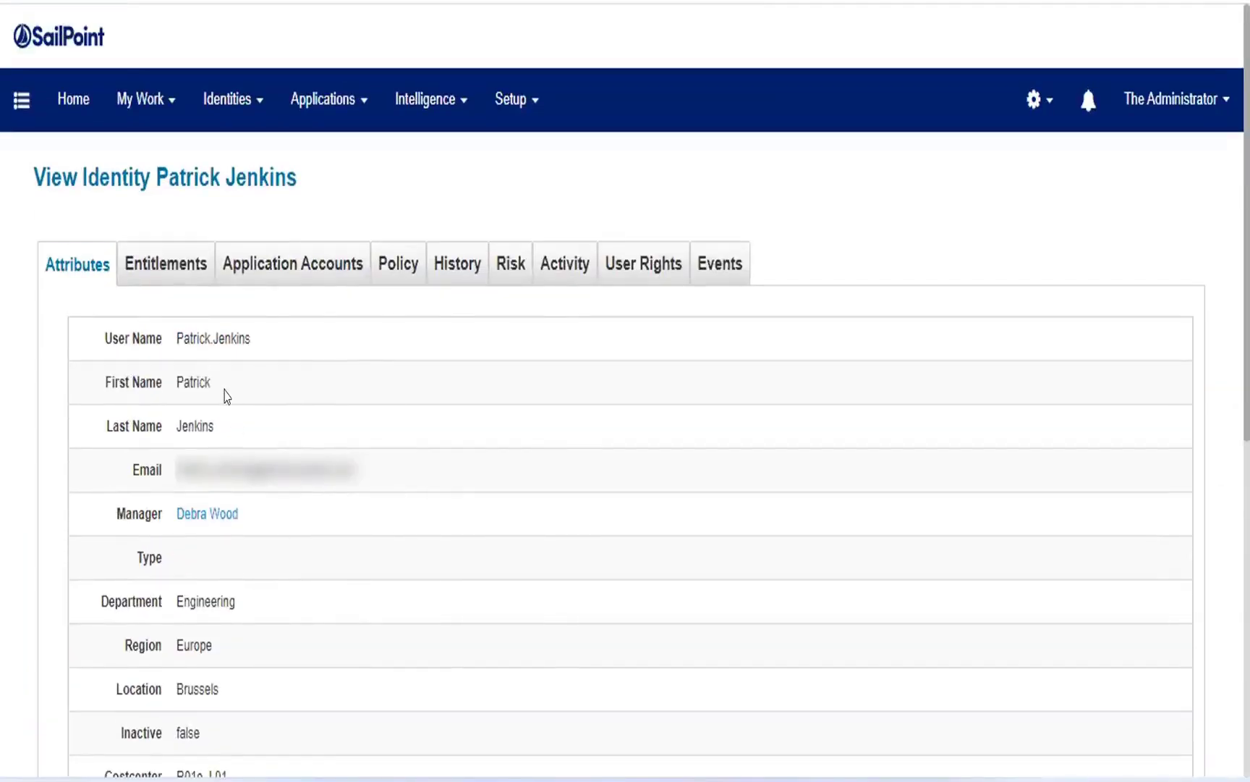
pyautogui.scroll(-6, 225, 388)
pyautogui.click(52, 688)
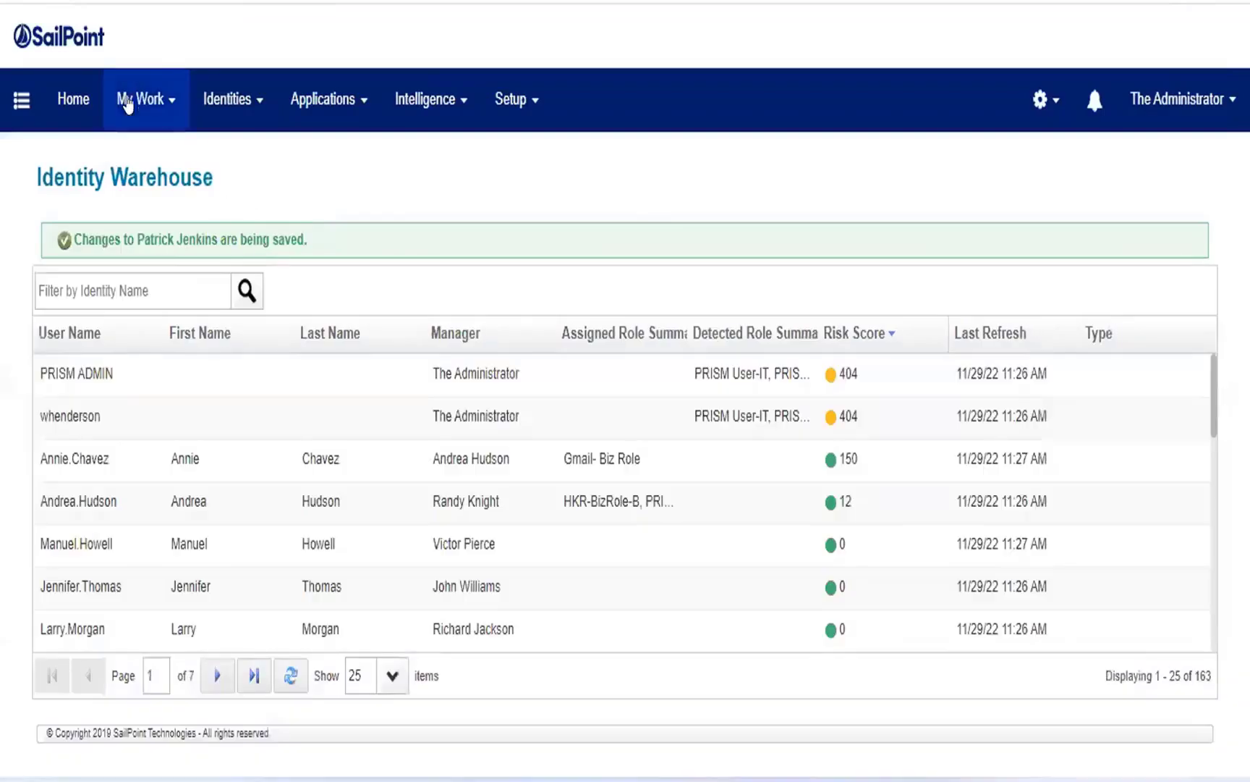
# Open the access requests list and examine the requestee and request ID of the newest Accounts Payable request.
pyautogui.click(127, 105)
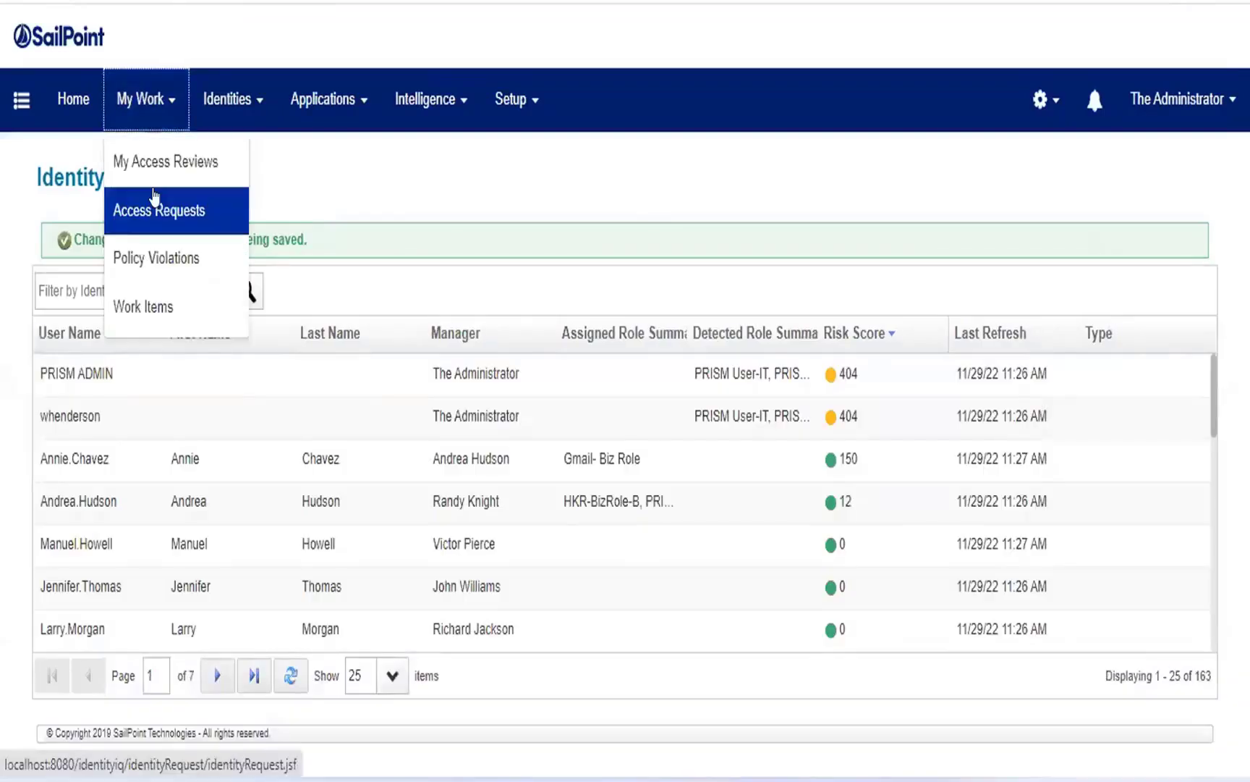
pyautogui.click(129, 205)
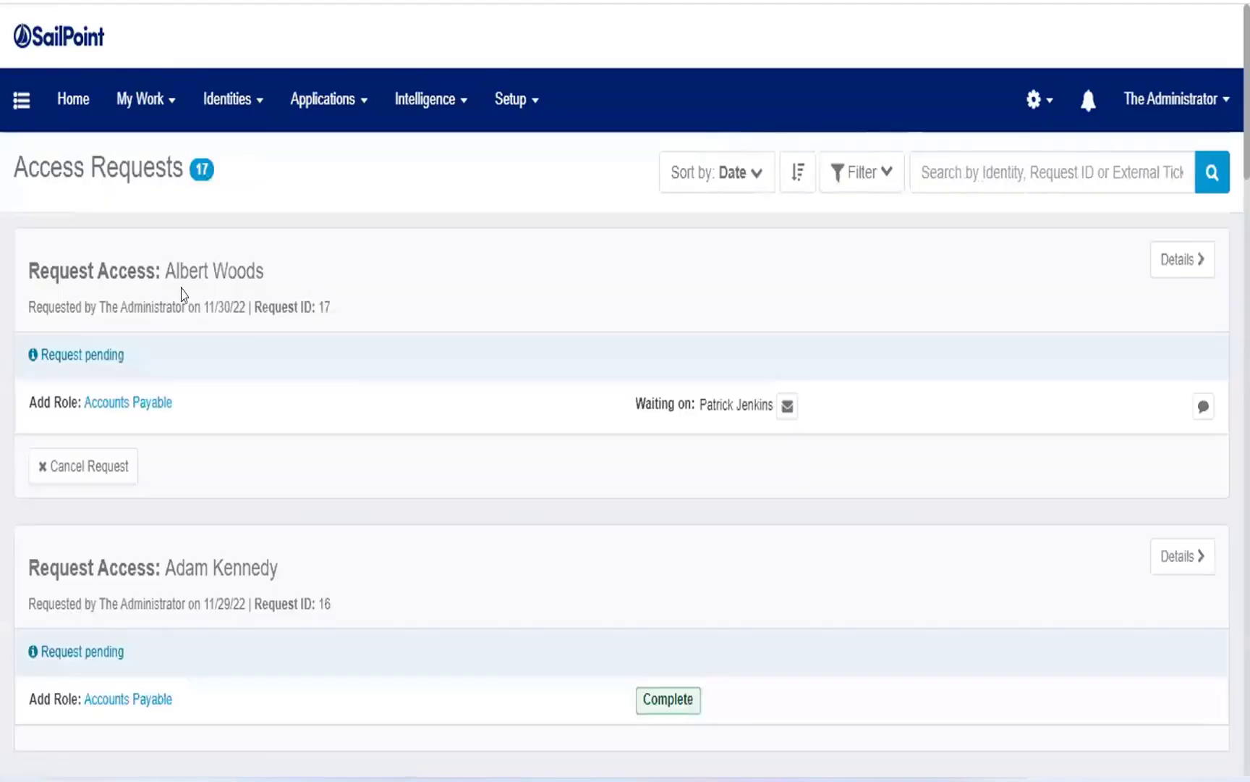
pyautogui.moveTo(161, 269); pyautogui.dragTo(351, 271)
pyautogui.click(253, 387)
pyautogui.moveTo(313, 320); pyautogui.dragTo(383, 323)
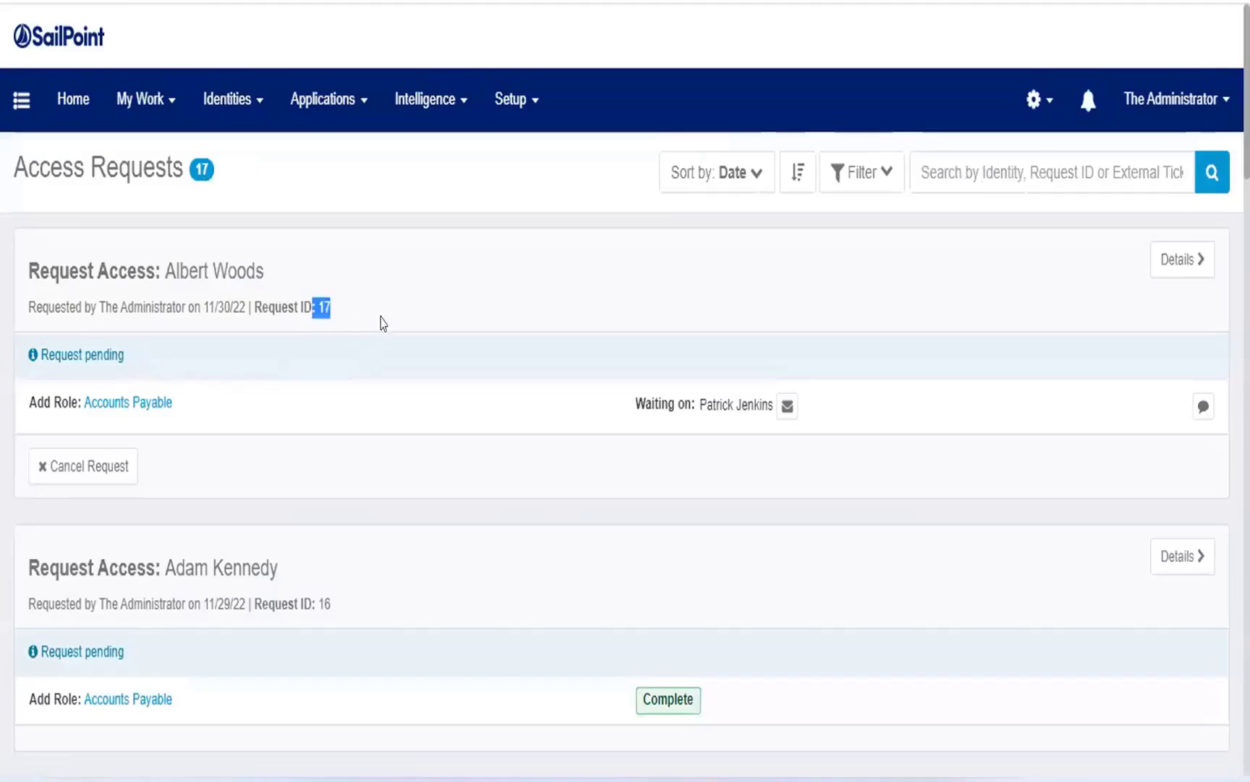
# Log out of the administrator account and sign in with the approver's dotted username and account password.
pyautogui.click(1173, 129)
pyautogui.click(1151, 284)
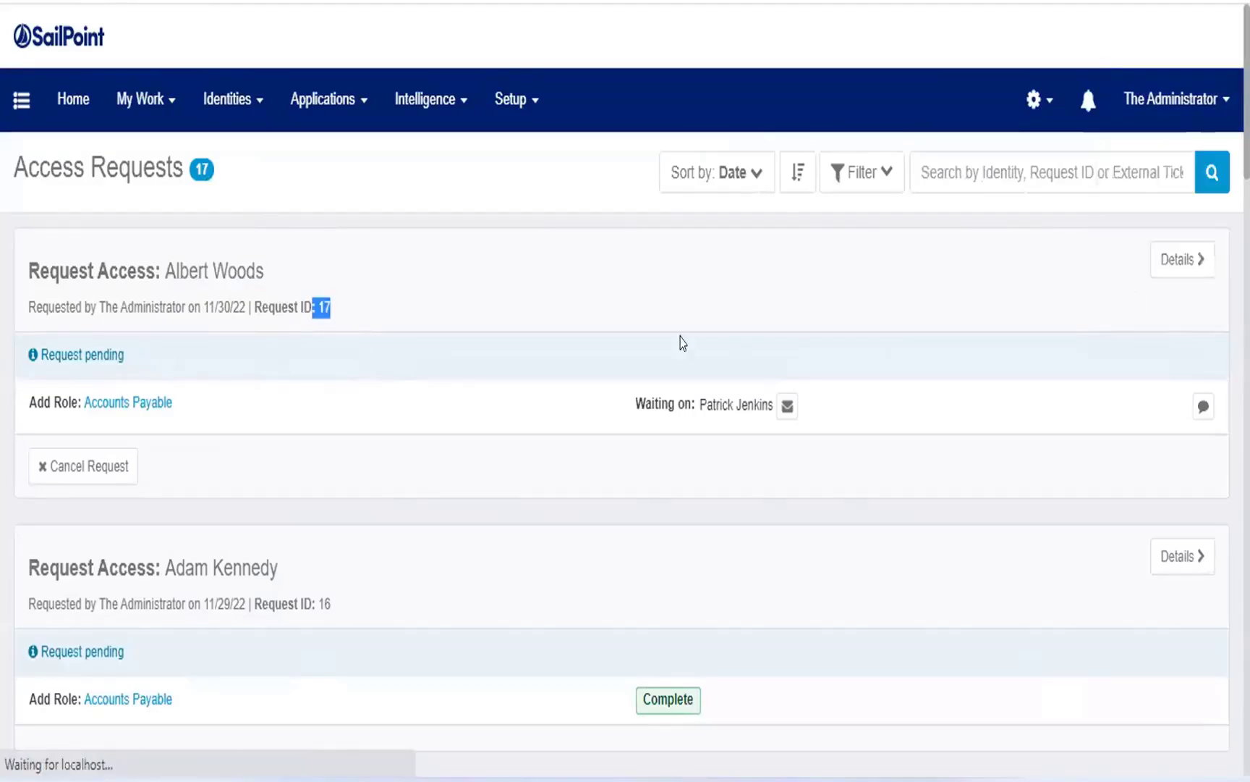
pyautogui.hotkey('ctrl', 'v')
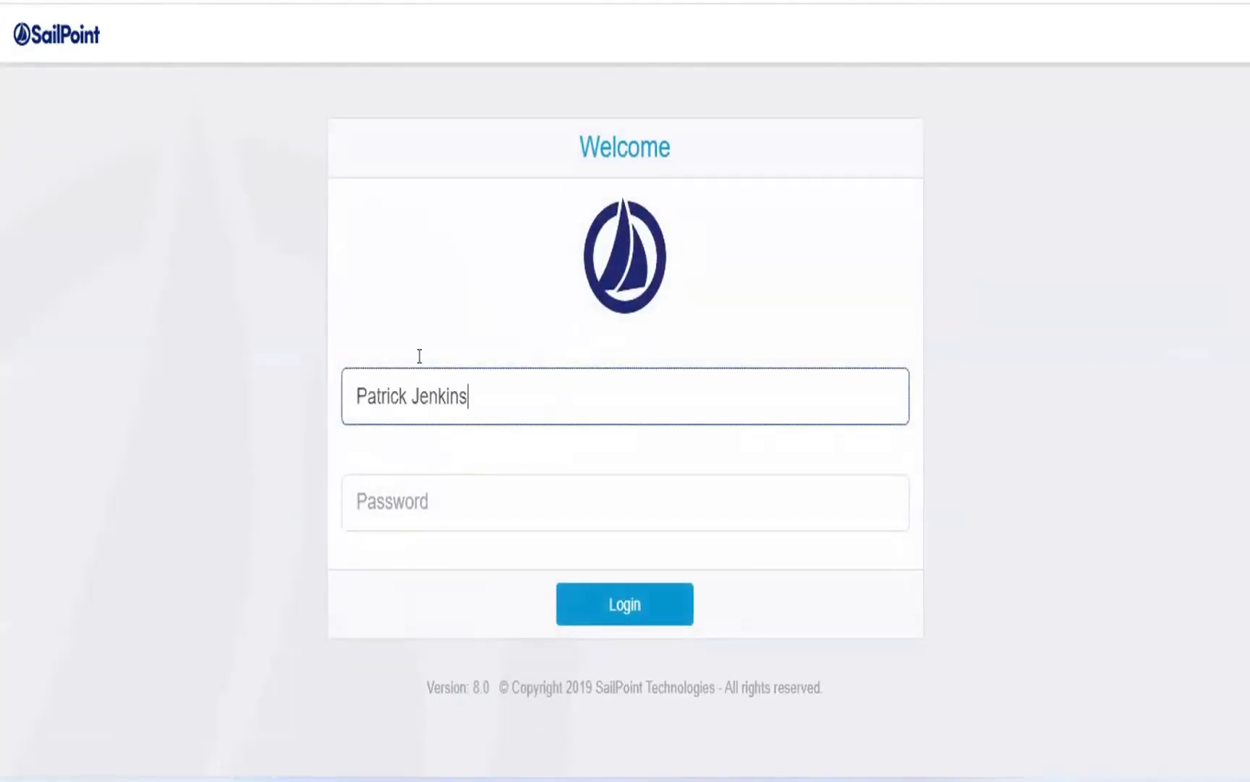
pyautogui.click(412, 394)
pyautogui.press('BackSpace')
pyautogui.write('.')
pyautogui.press('Tab')
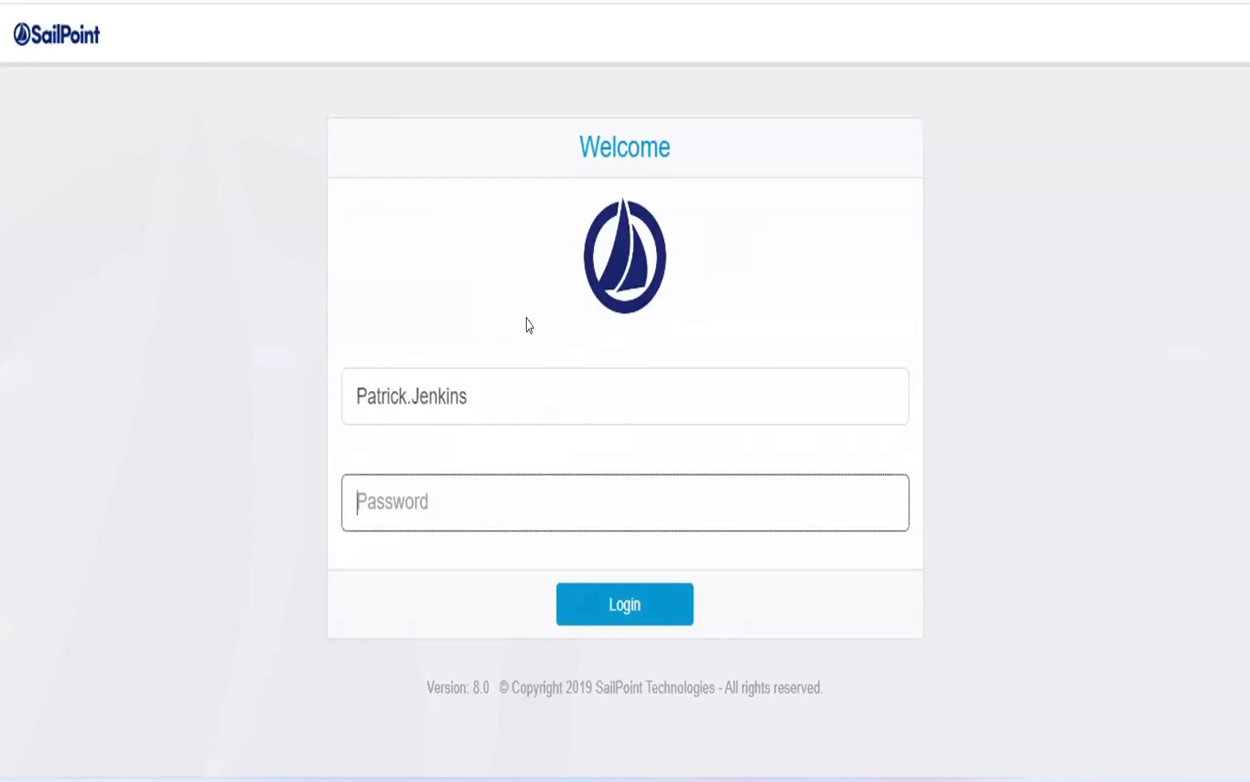
pyautogui.write('xyzzy')
pyautogui.press('Return')
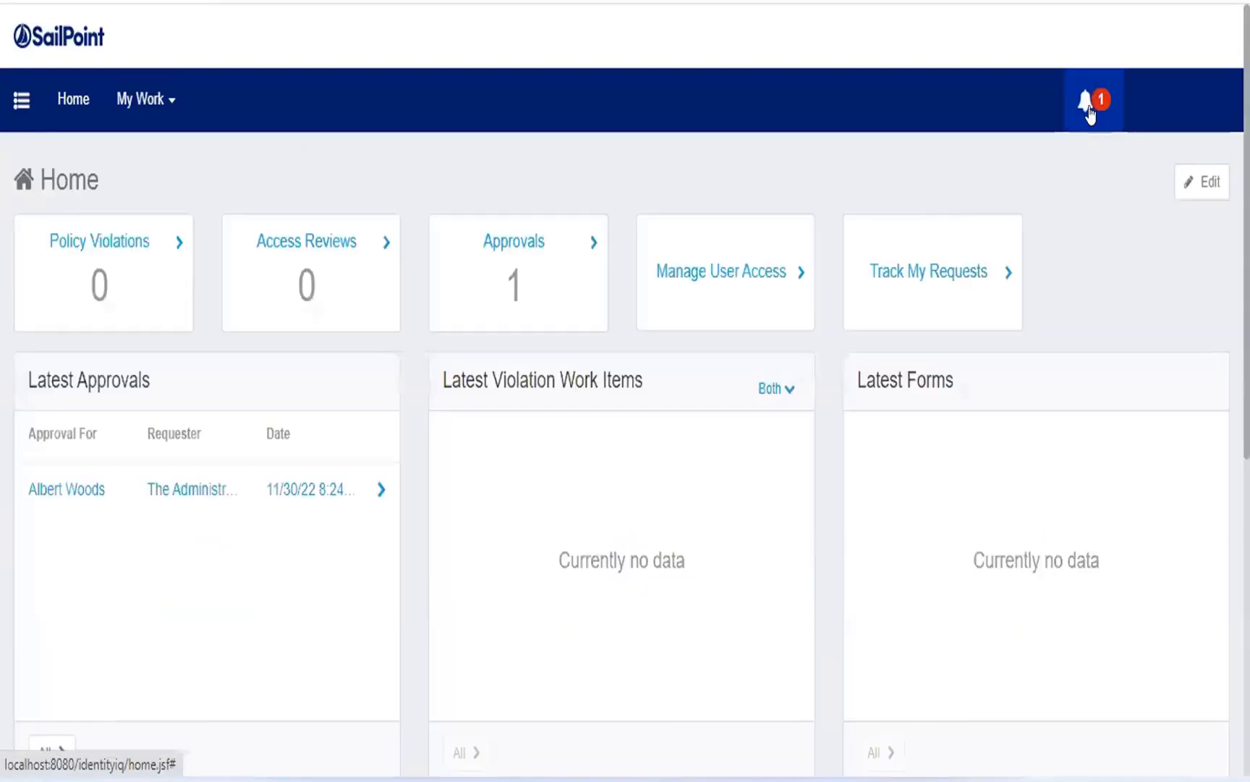
# Check the approver's pending approvals through the notifications and open the Work Items list.
pyautogui.click(1090, 116)
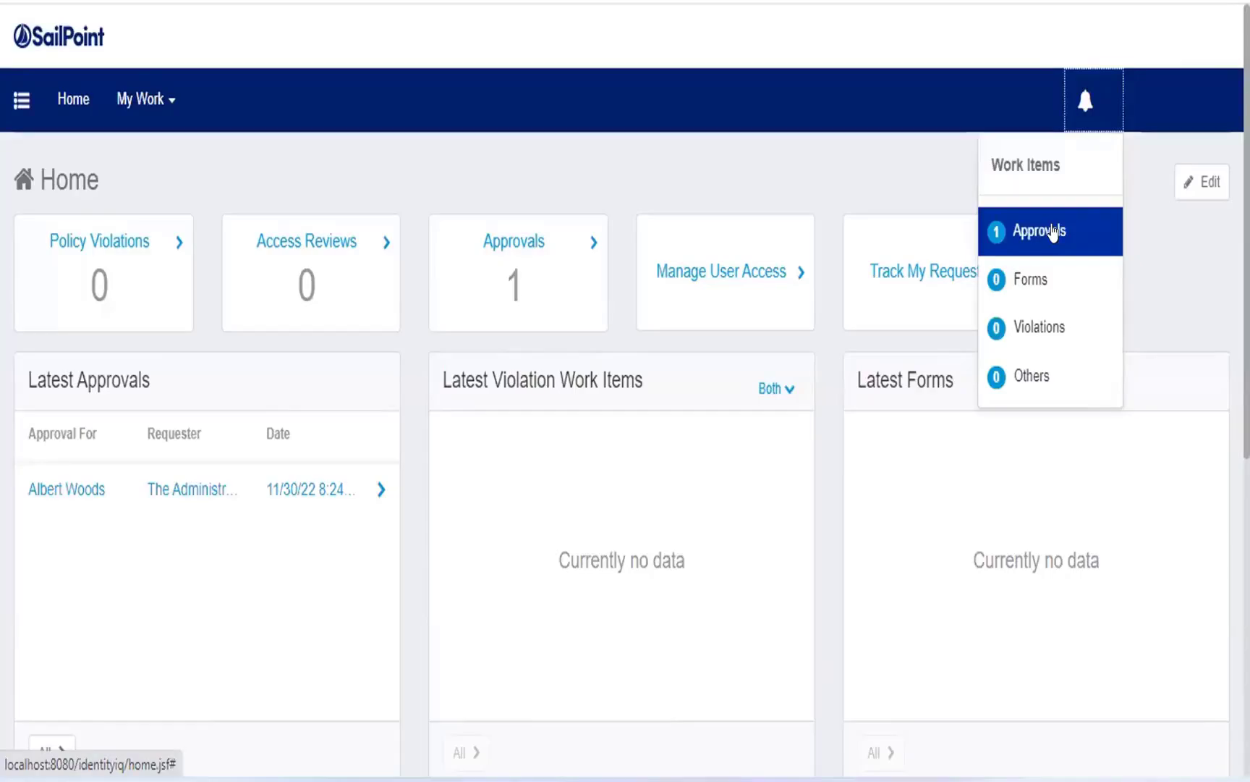
pyautogui.click(1053, 230)
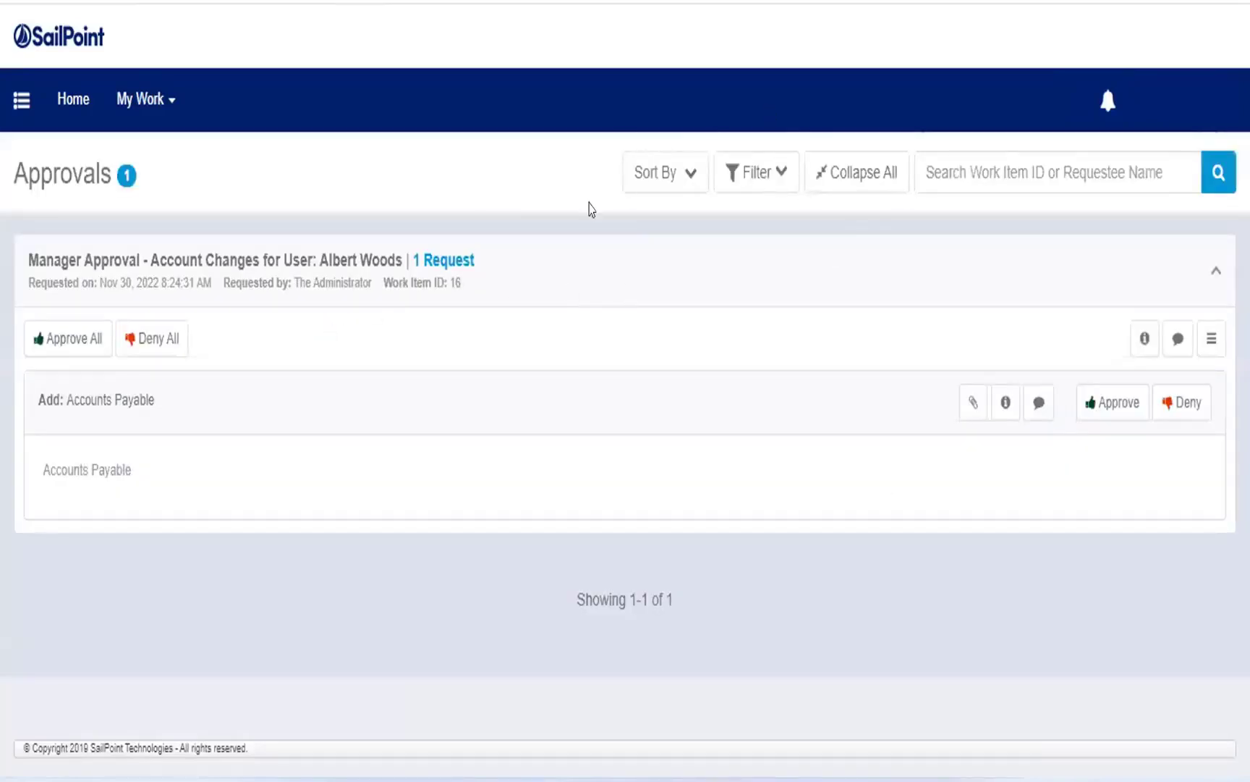
pyautogui.click(145, 98)
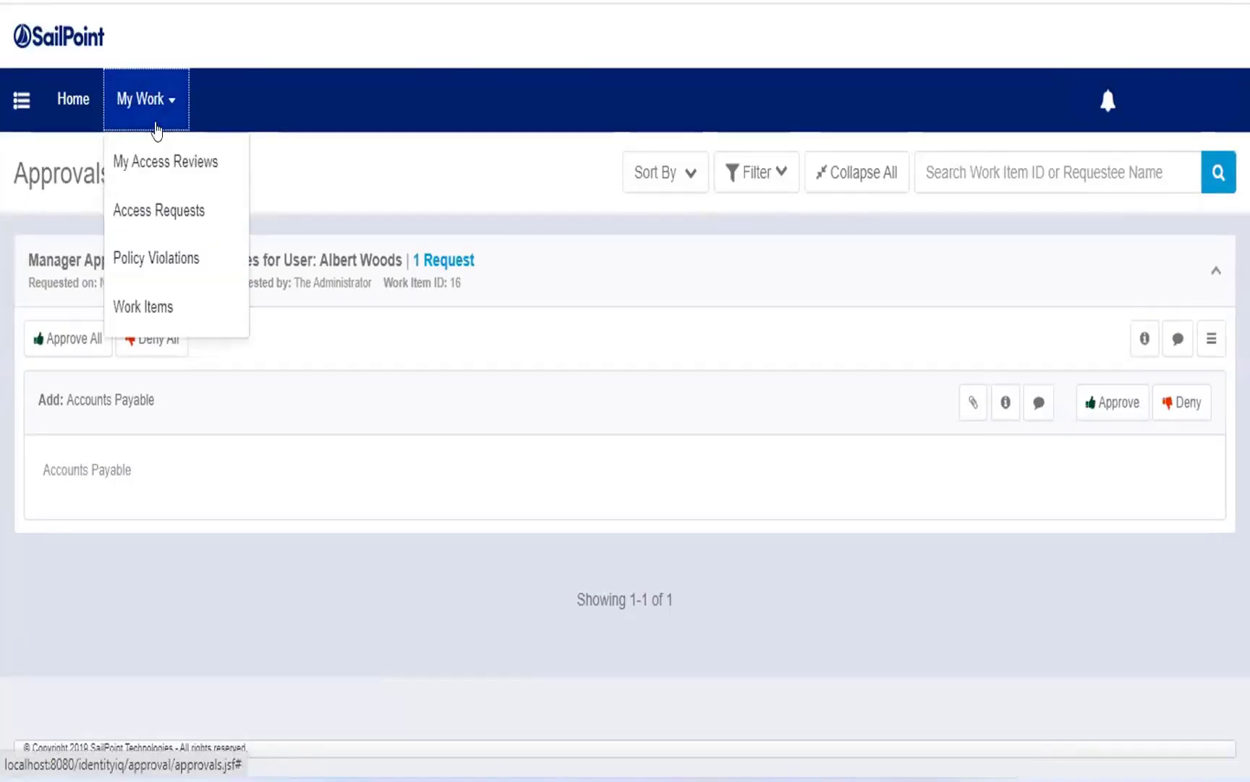
pyautogui.click(167, 307)
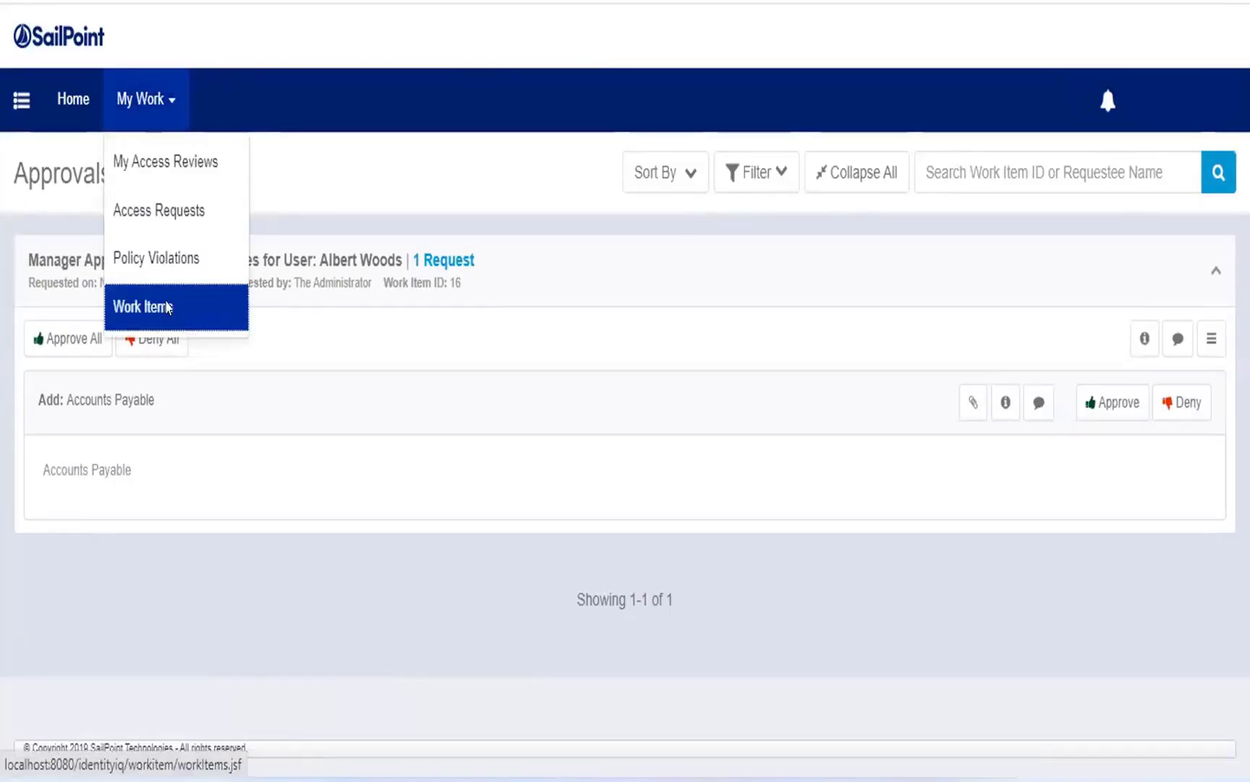
pyautogui.click(167, 307)
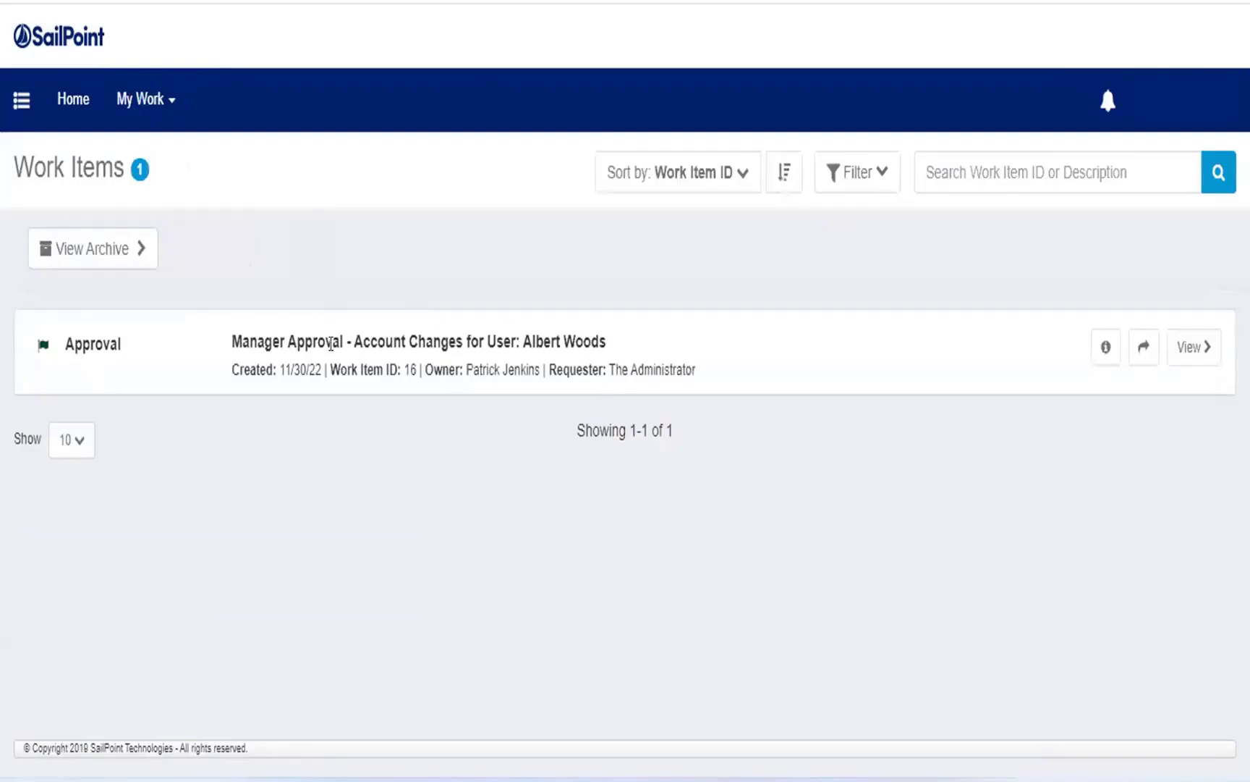
# View the manager approval work item for the requested account changes and approve the addition of the Accounts Payable role.
pyautogui.moveTo(317, 335); pyautogui.dragTo(380, 332)
pyautogui.click(395, 328)
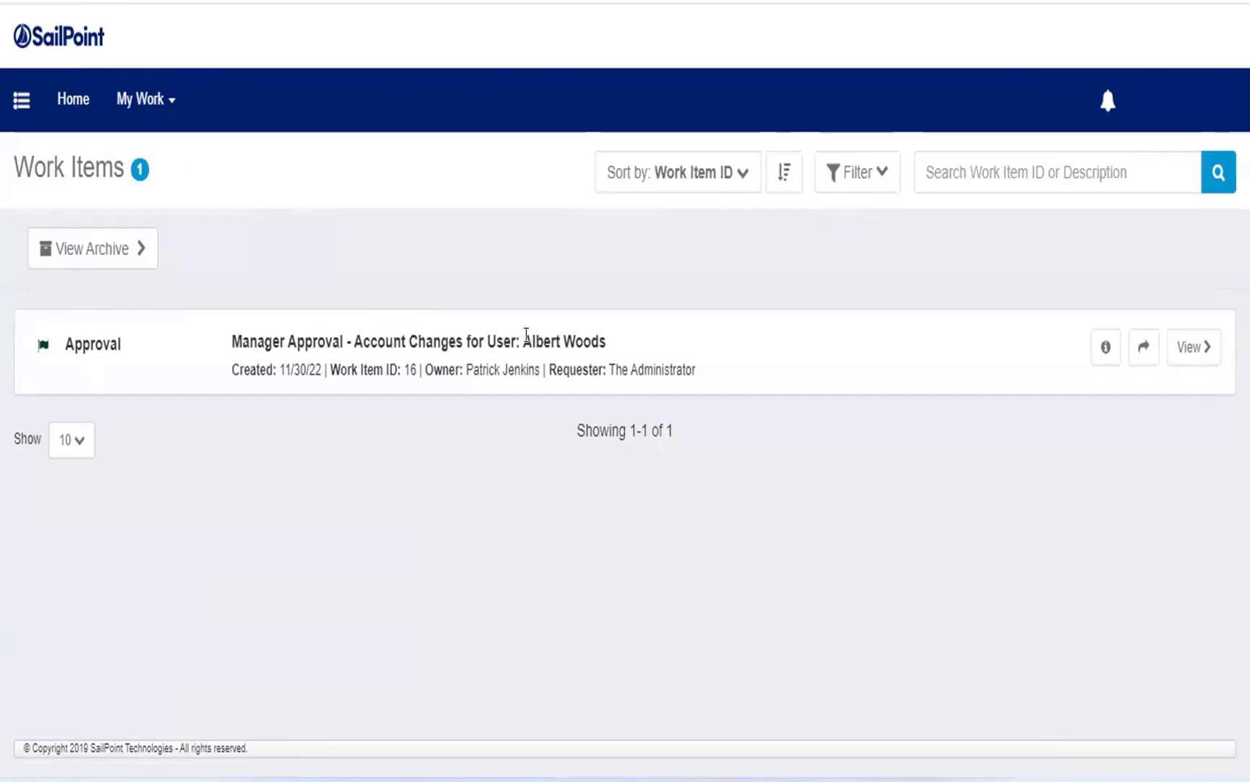
pyautogui.moveTo(599, 331); pyautogui.dragTo(544, 334)
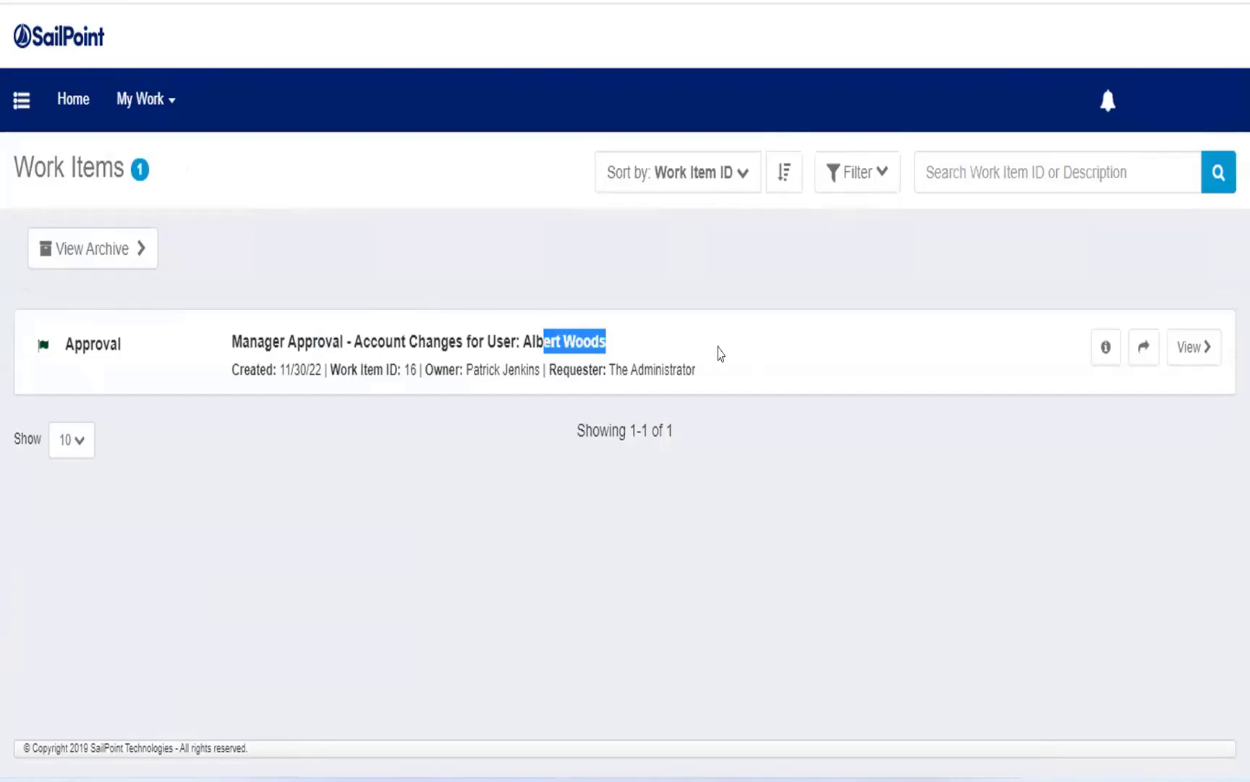
pyautogui.click(1186, 348)
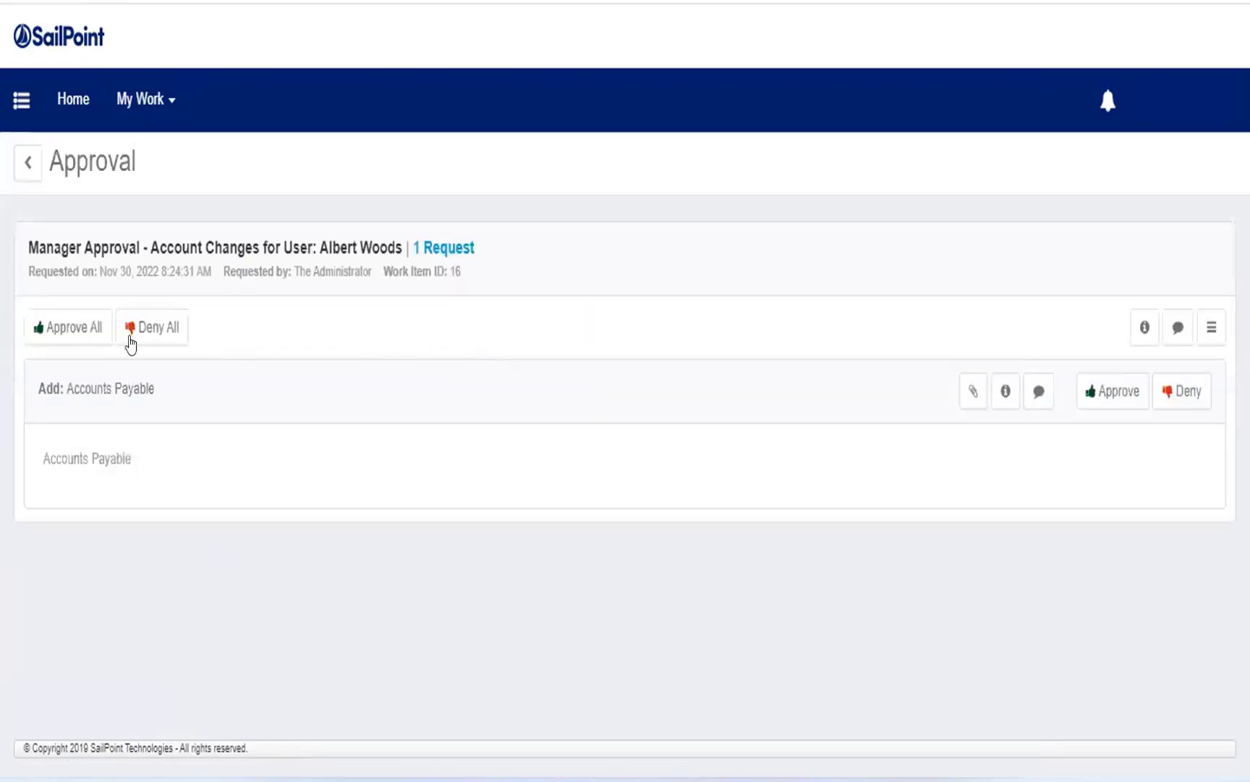
pyautogui.click(1119, 395)
pyautogui.click(832, 238)
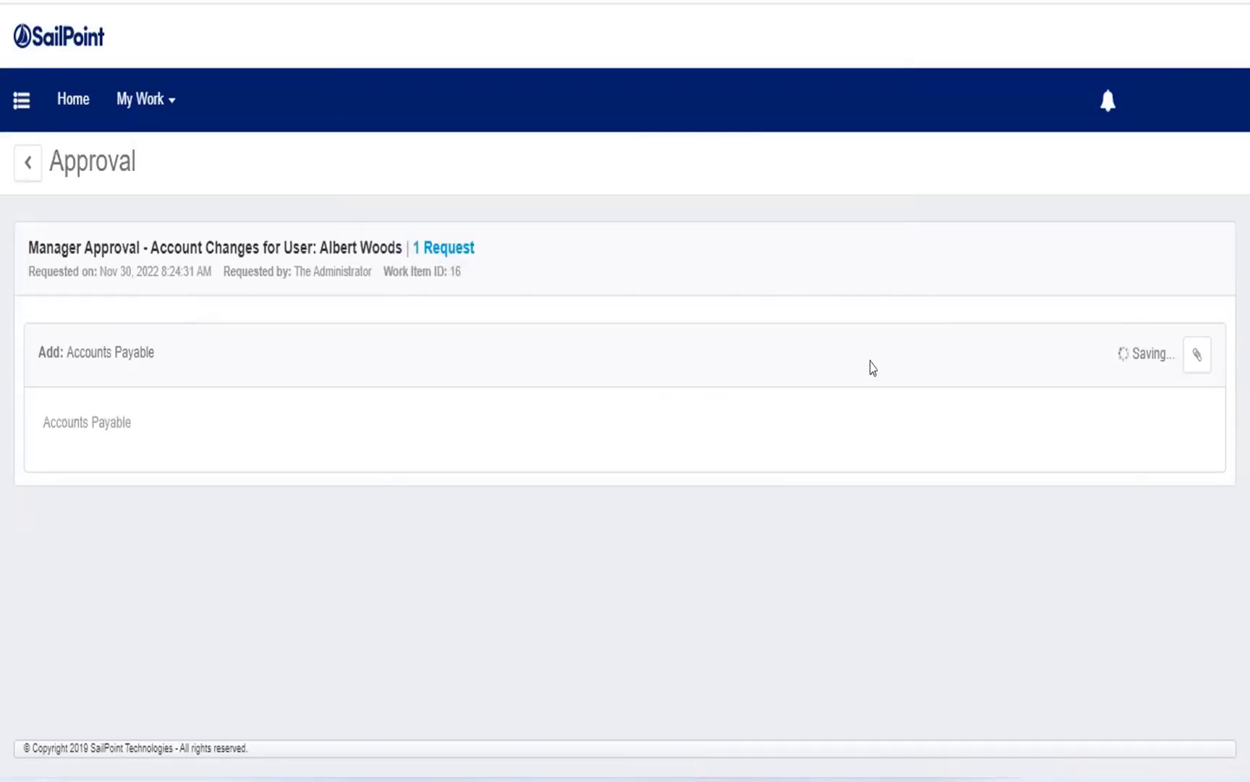
pyautogui.moveTo(72, 337); pyautogui.dragTo(143, 428)
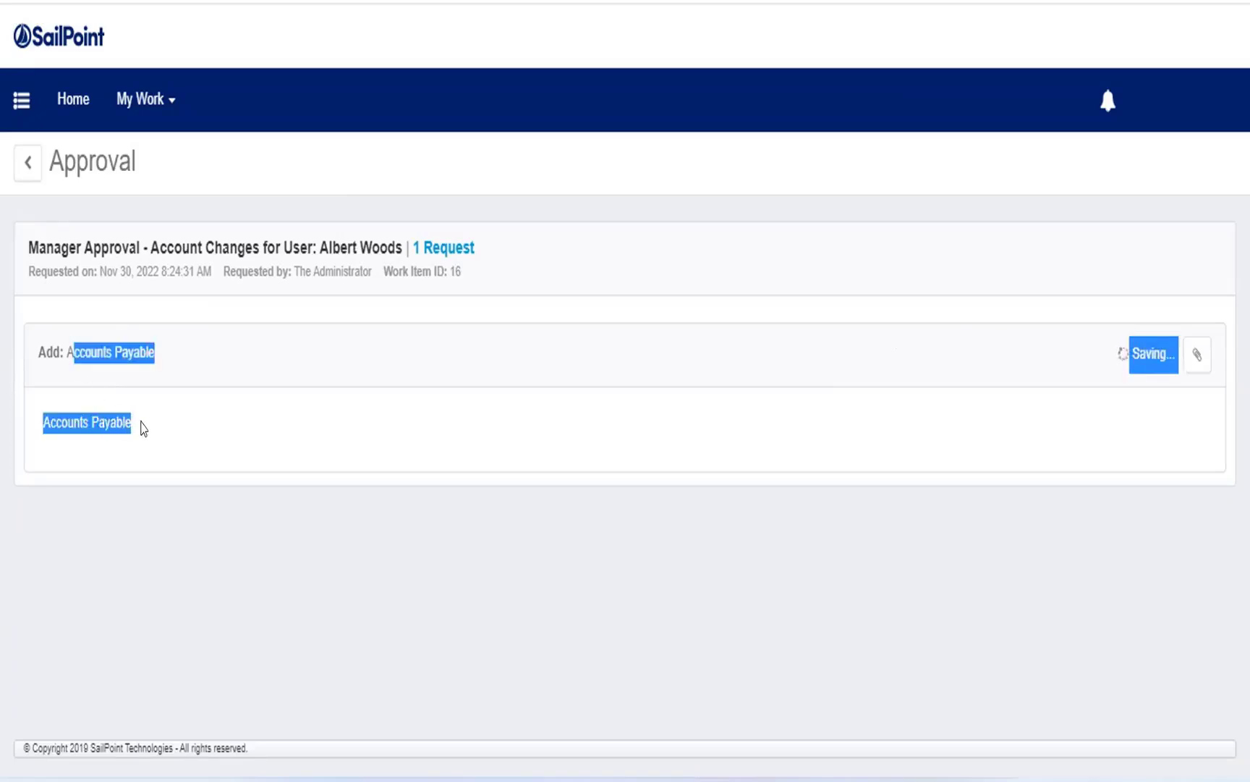
pyautogui.click(143, 429)
pyautogui.moveTo(316, 236); pyautogui.dragTo(409, 234)
pyautogui.click(406, 233)
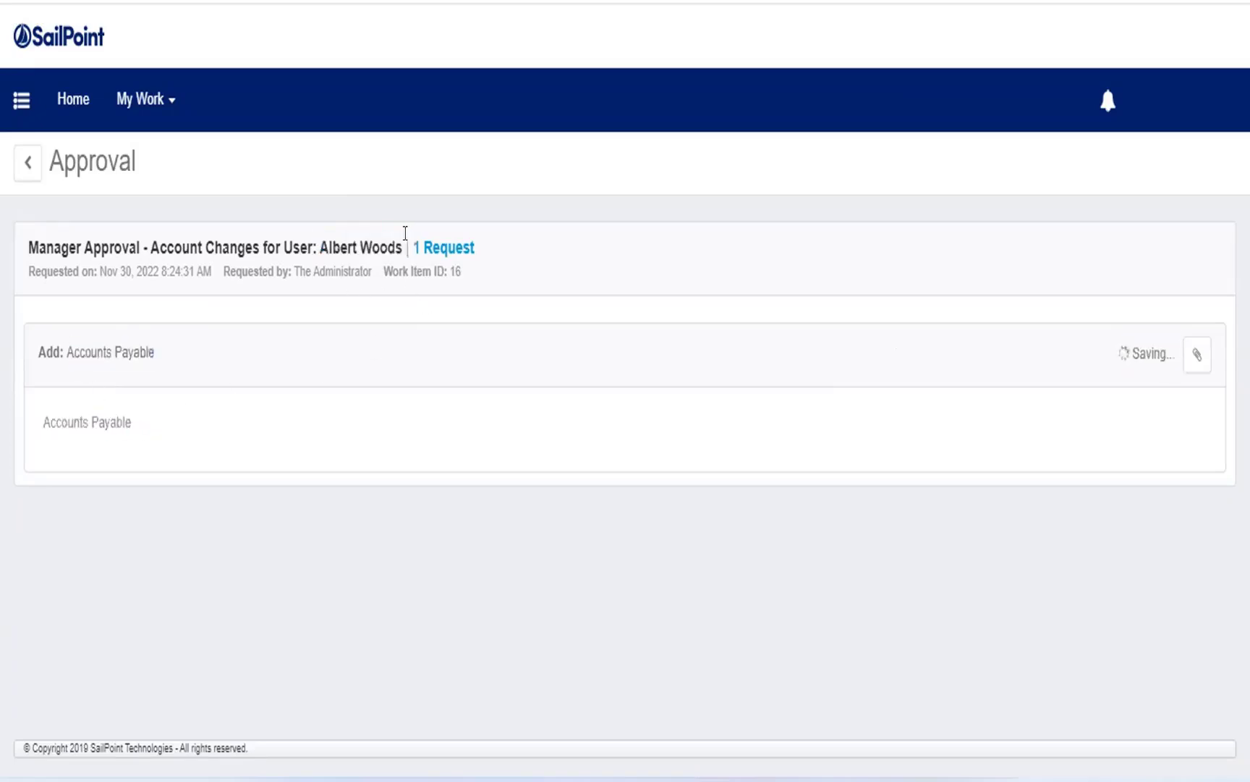
pyautogui.moveTo(406, 247); pyautogui.dragTo(312, 259)
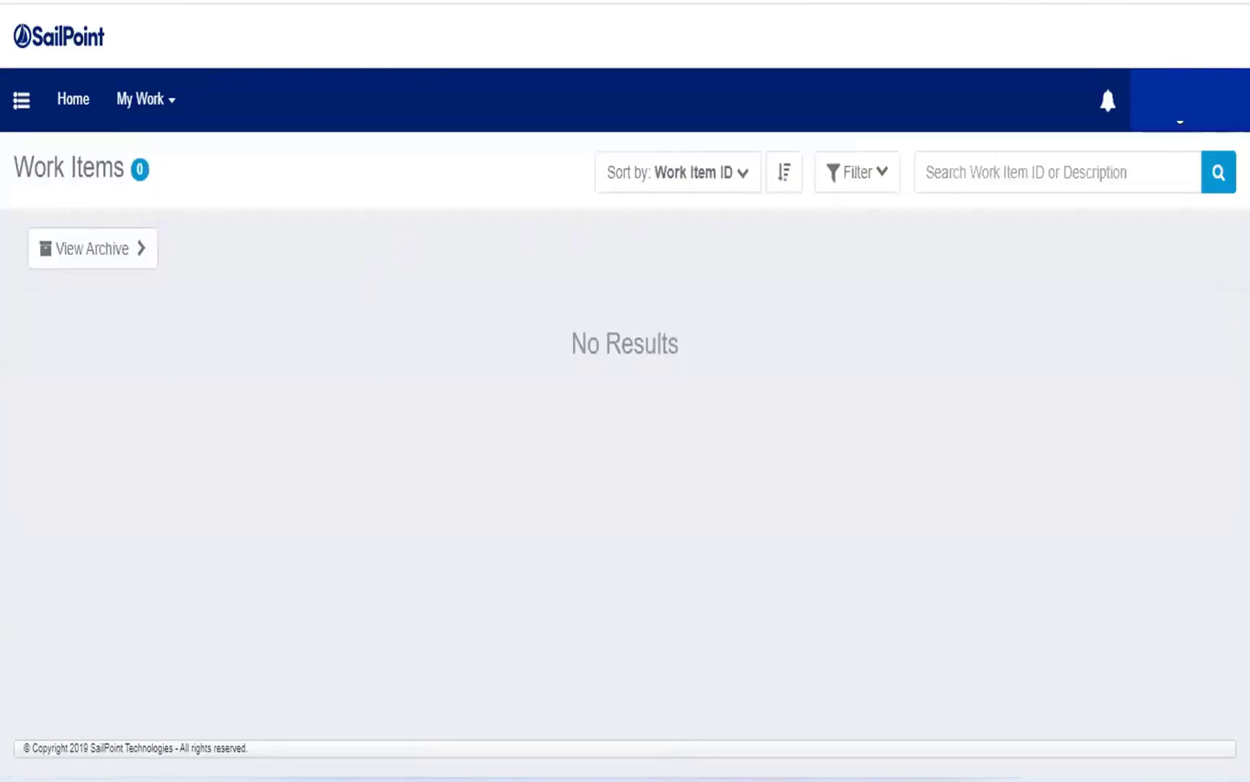
# Log out of the approver's account, sign in as spadmin with the account password, and decline to save the password in the browser.
pyautogui.click(1186, 101)
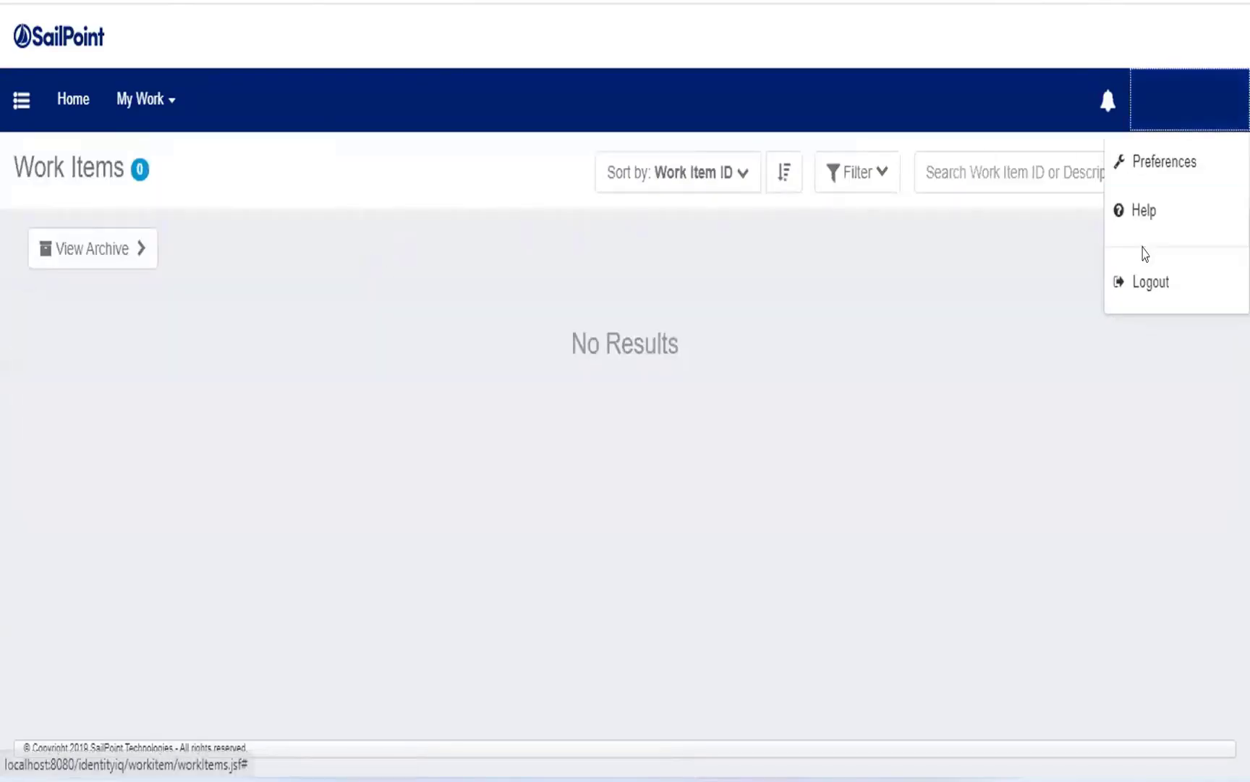
pyautogui.click(1138, 286)
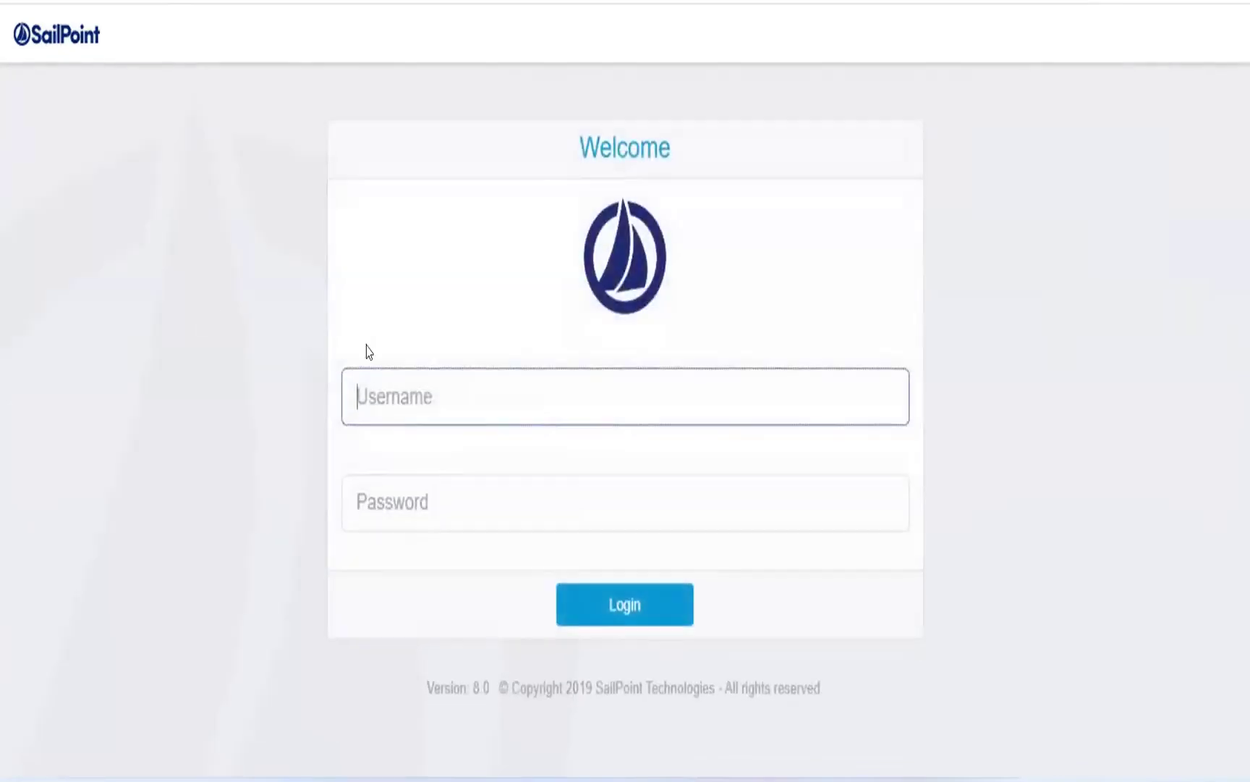
pyautogui.write('spadmi')
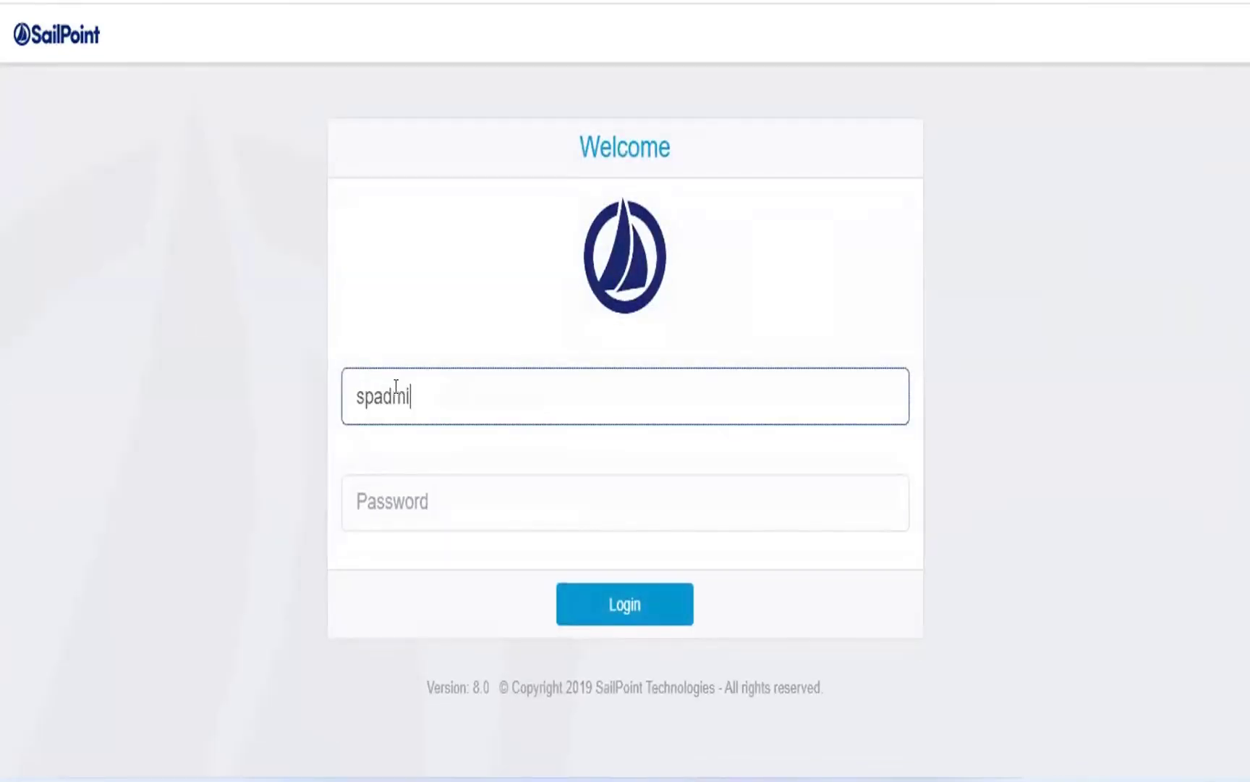
pyautogui.write('n')
pyautogui.press('Tab')
pyautogui.write('admin')
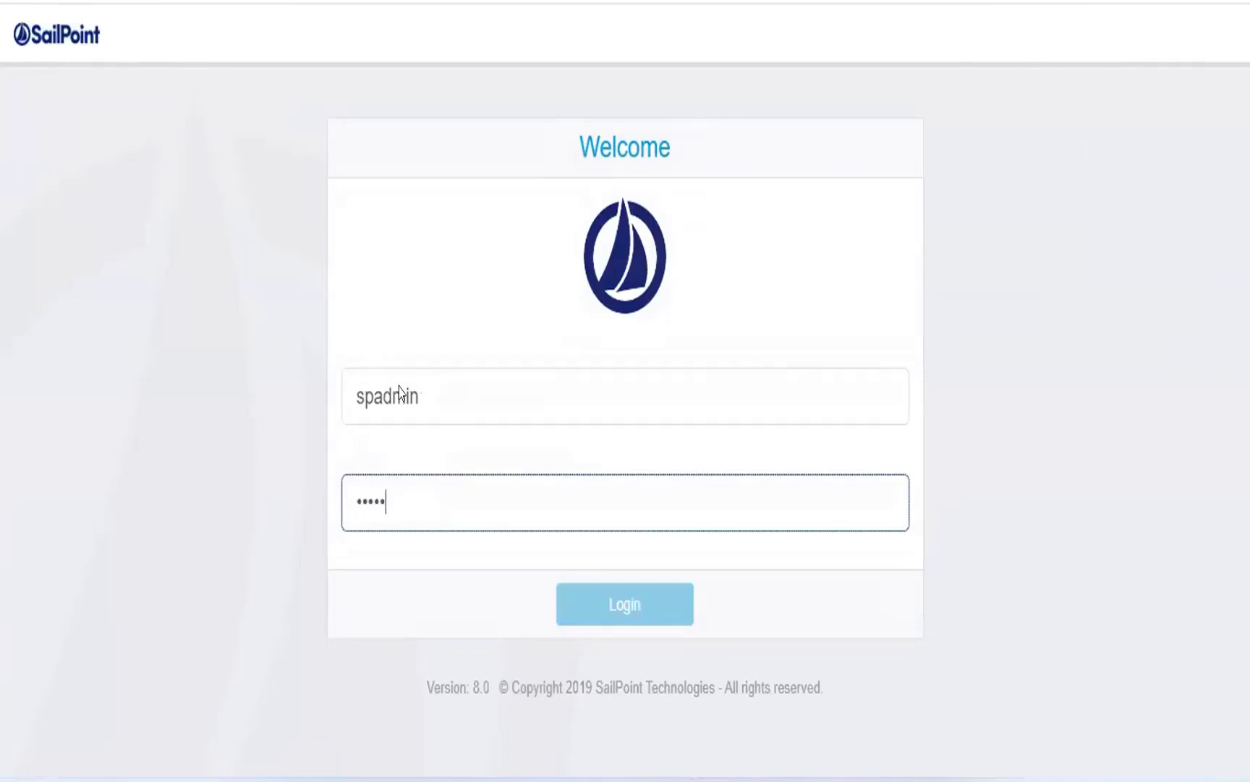
pyautogui.press('Return')
pyautogui.press('Return')
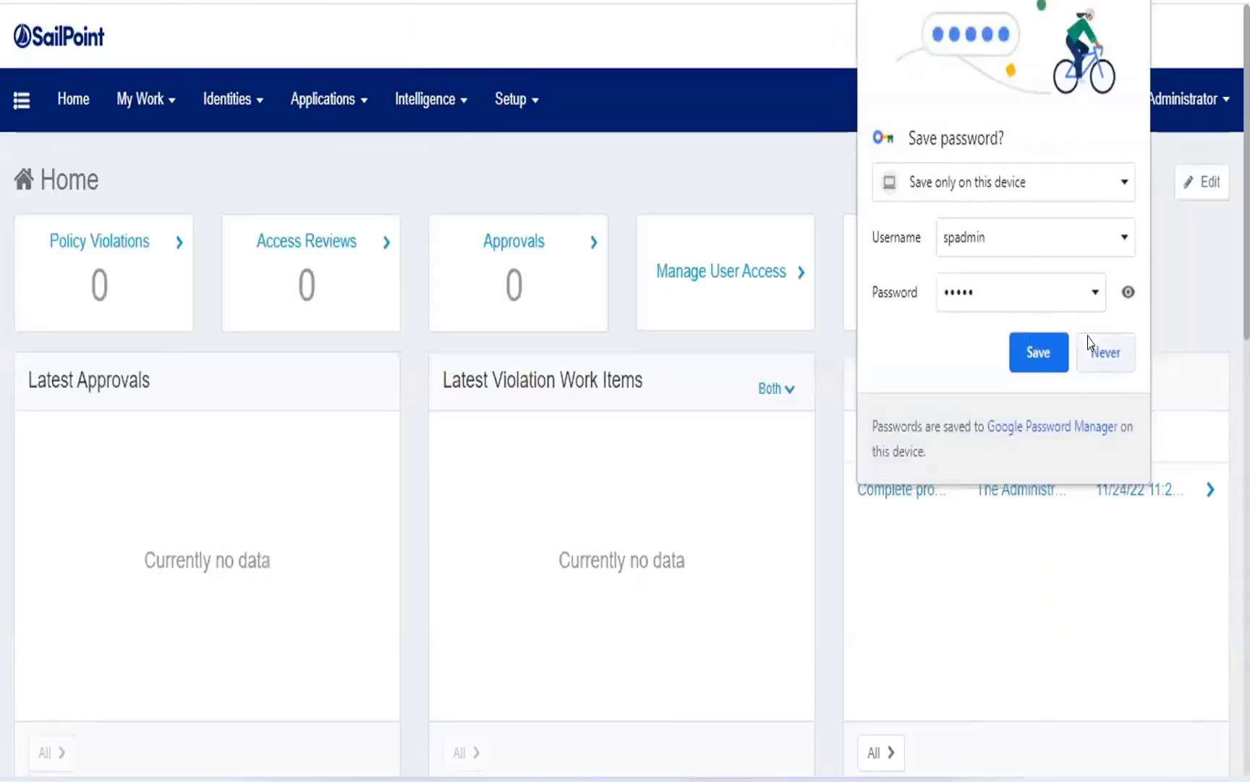
pyautogui.click(1101, 351)
# Open the access requests list from the administrator account.
pyautogui.click(330, 126)
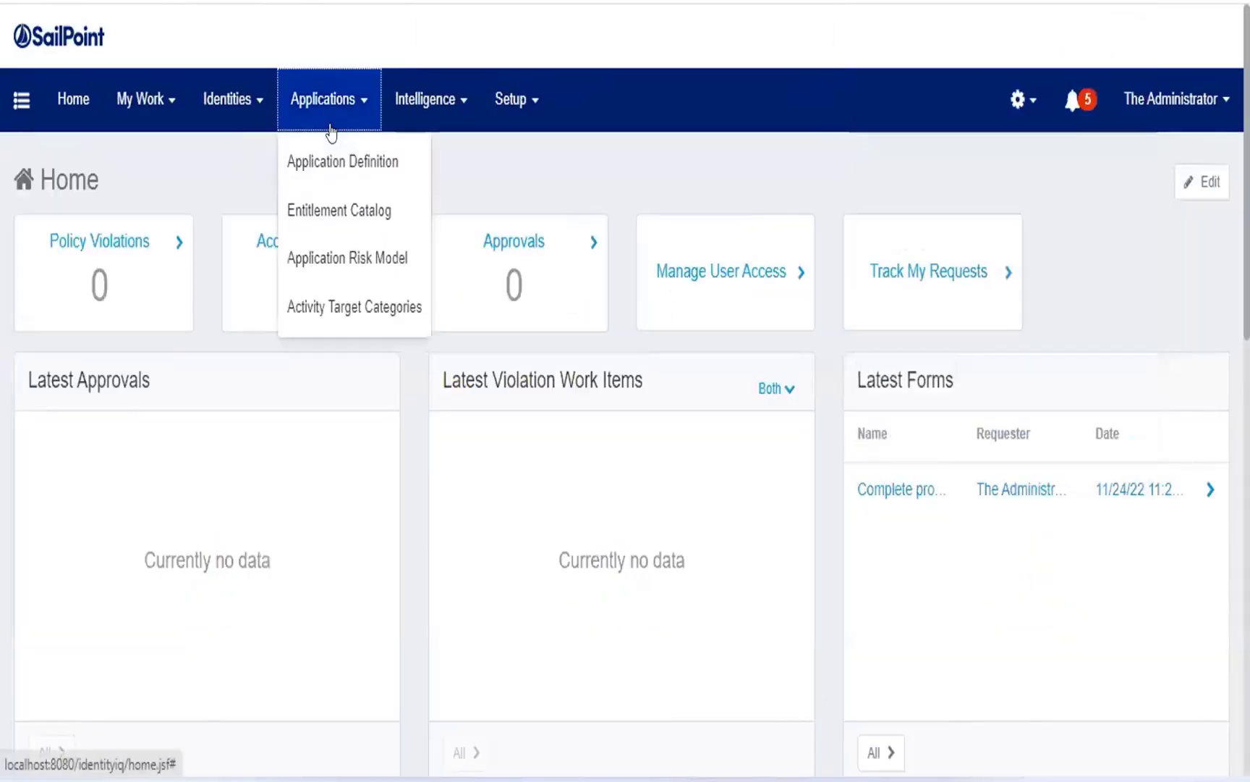
pyautogui.click(145, 110)
pyautogui.click(167, 202)
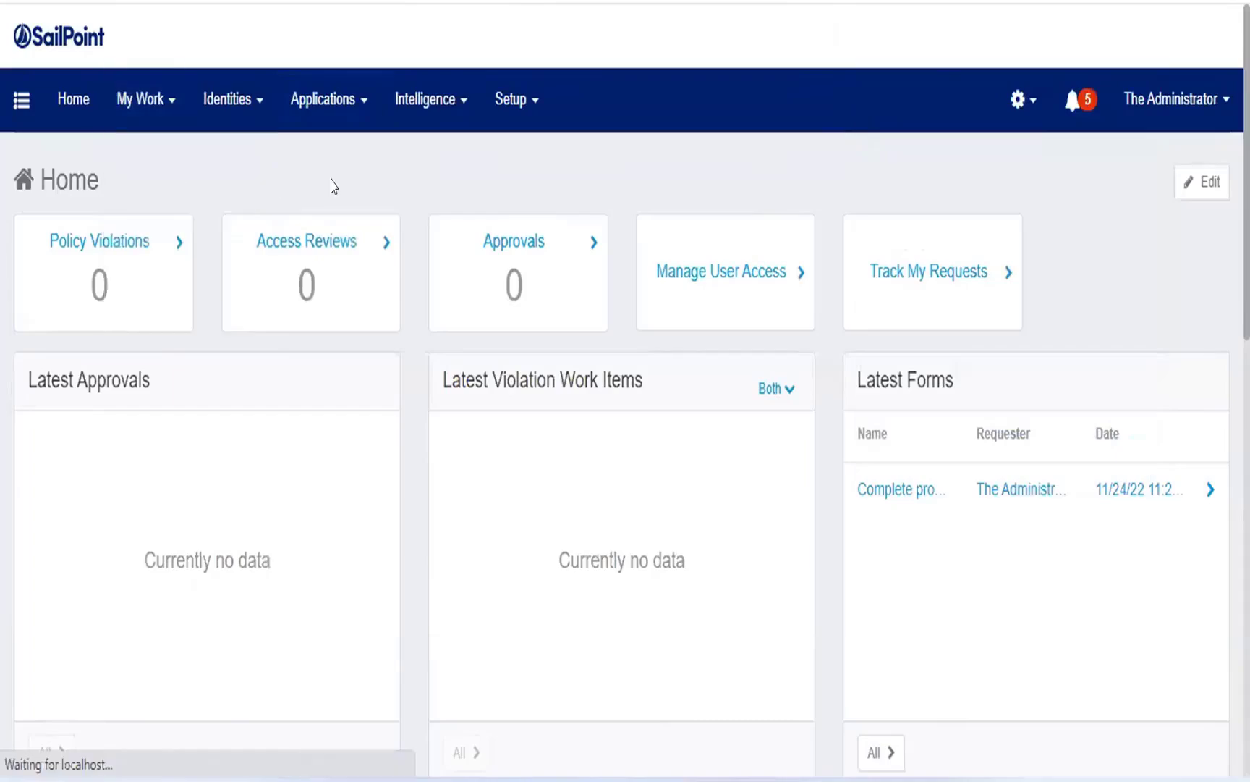